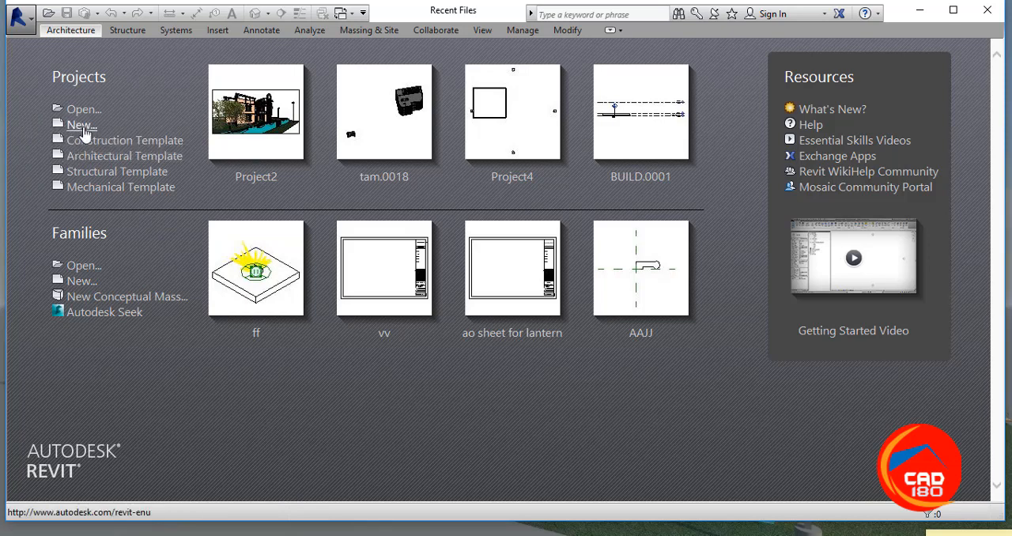
Step: Create a new project from the Architectural Template
click(80, 125)
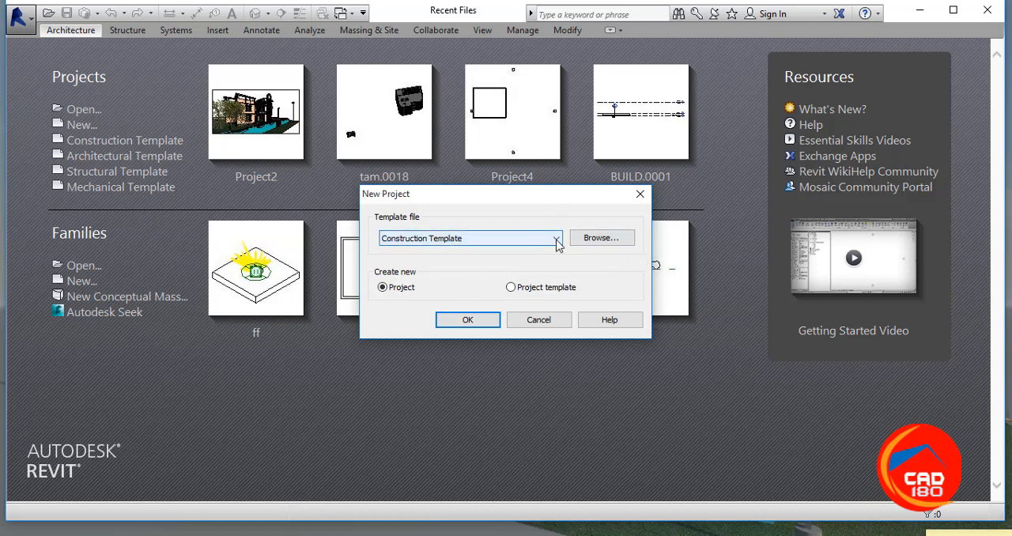
click(556, 239)
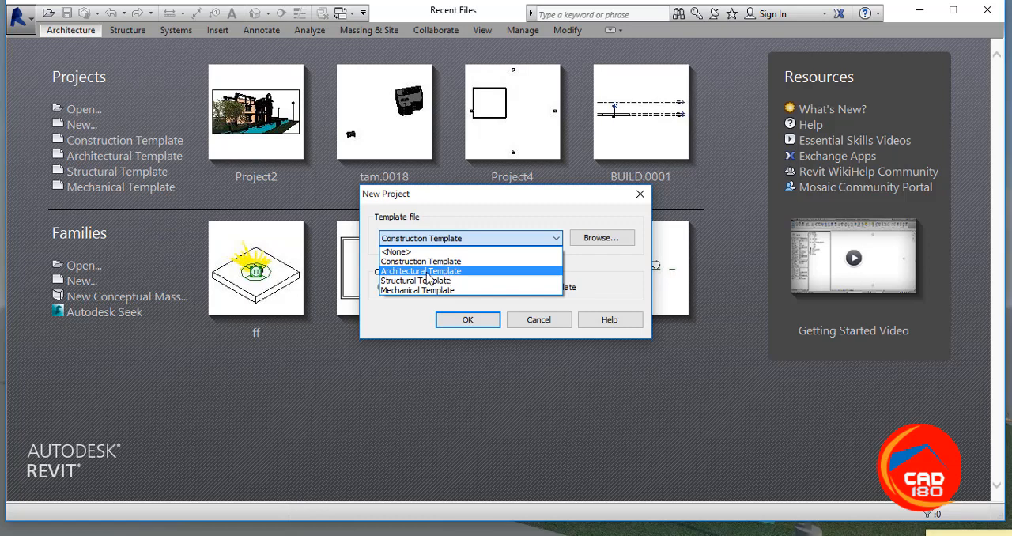
click(426, 272)
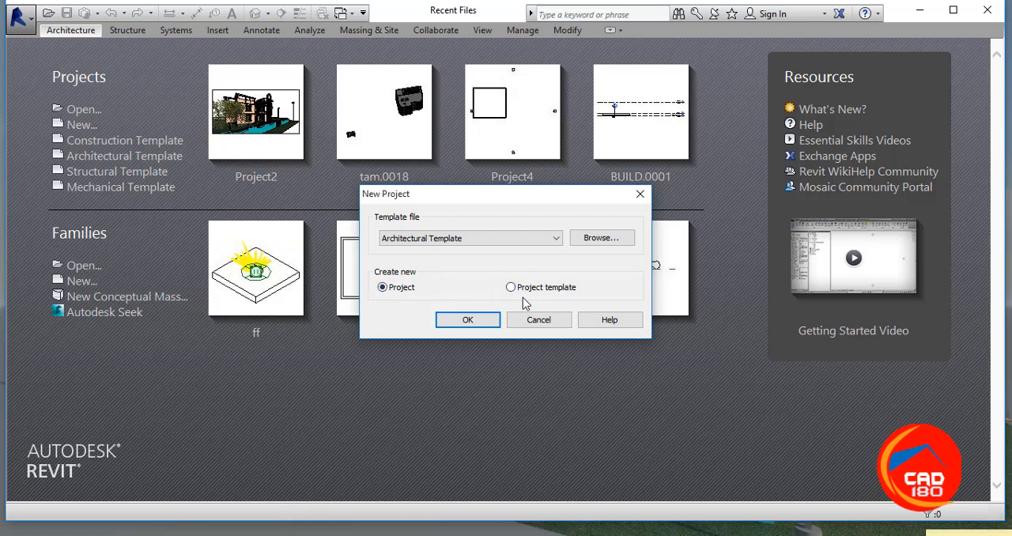
click(483, 326)
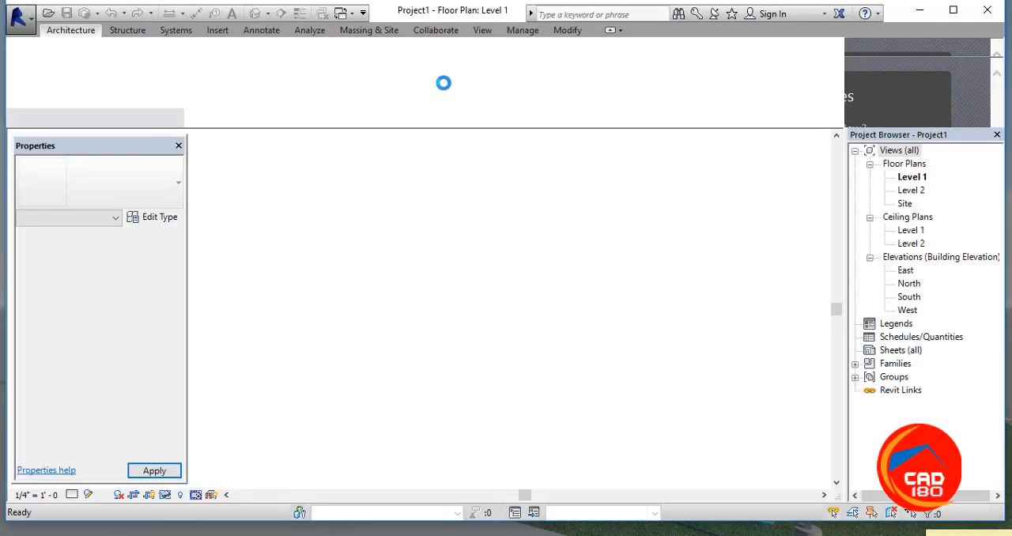
click(30, 26)
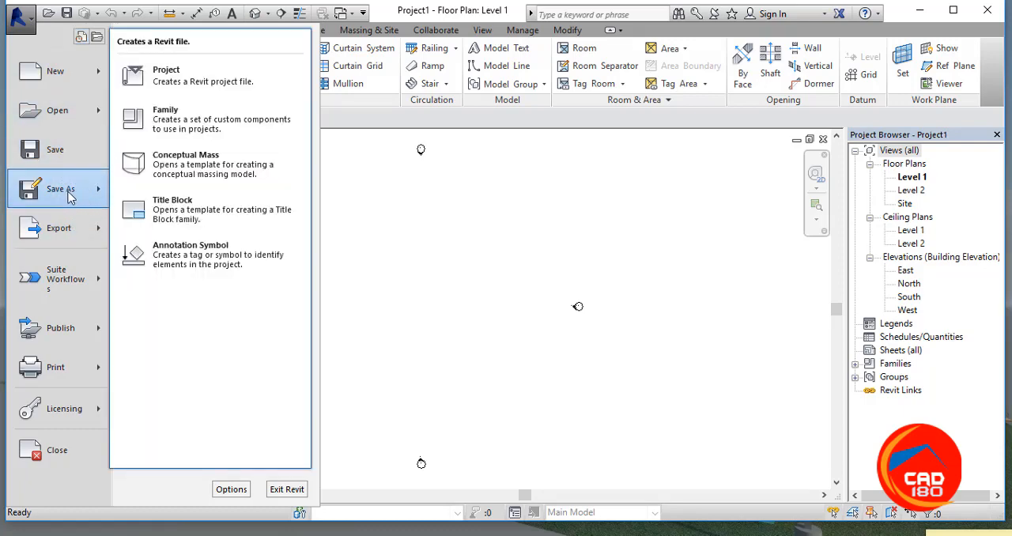
click(489, 250)
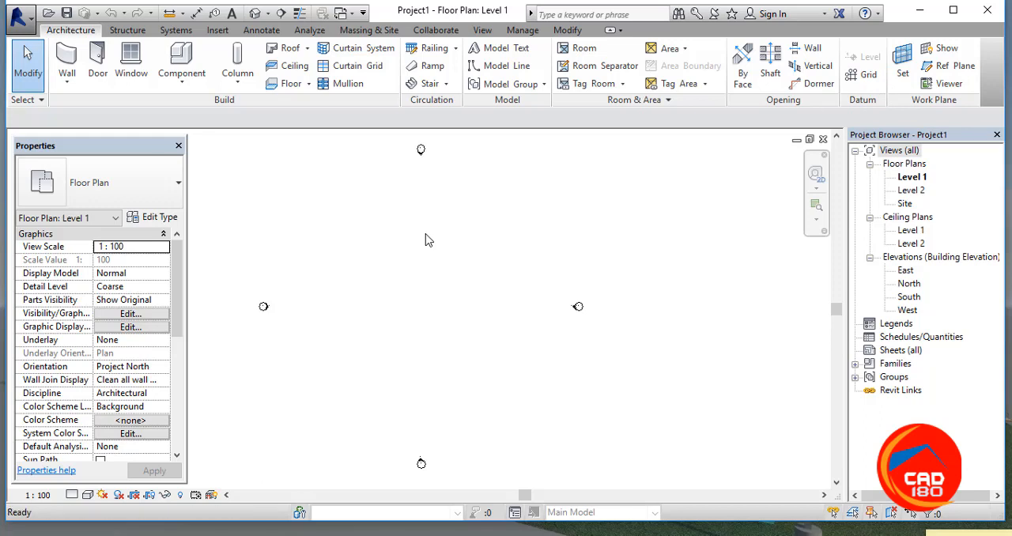
Step: Draw a horizontal grid line in the upper part of the Level 1 floor plan, between the elevation markers
key(g)
key(r)
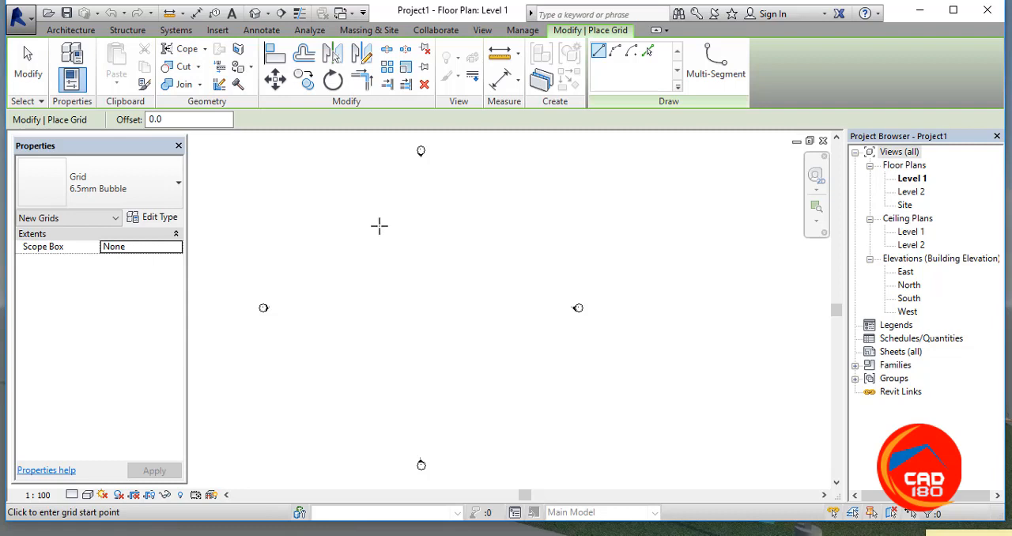
click(345, 202)
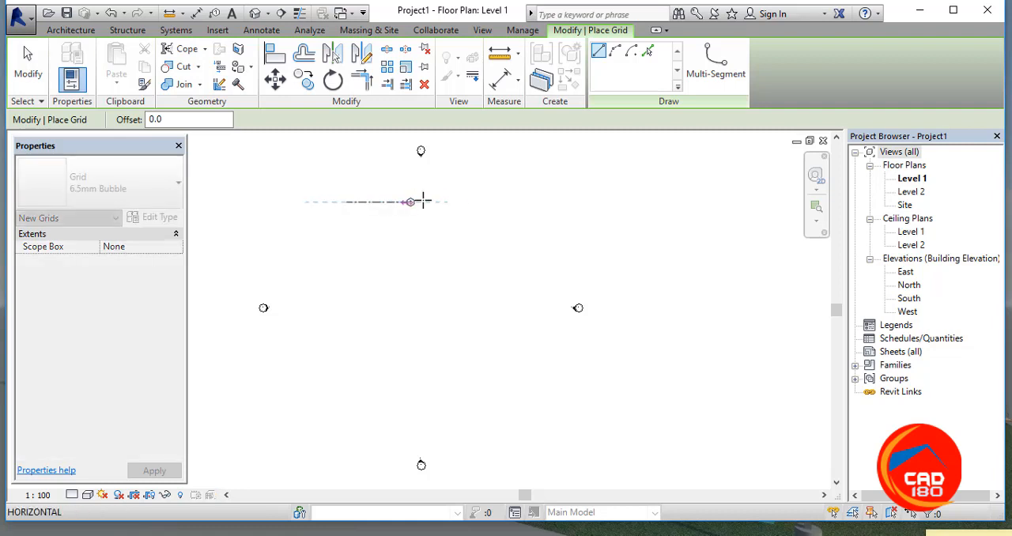
click(575, 201)
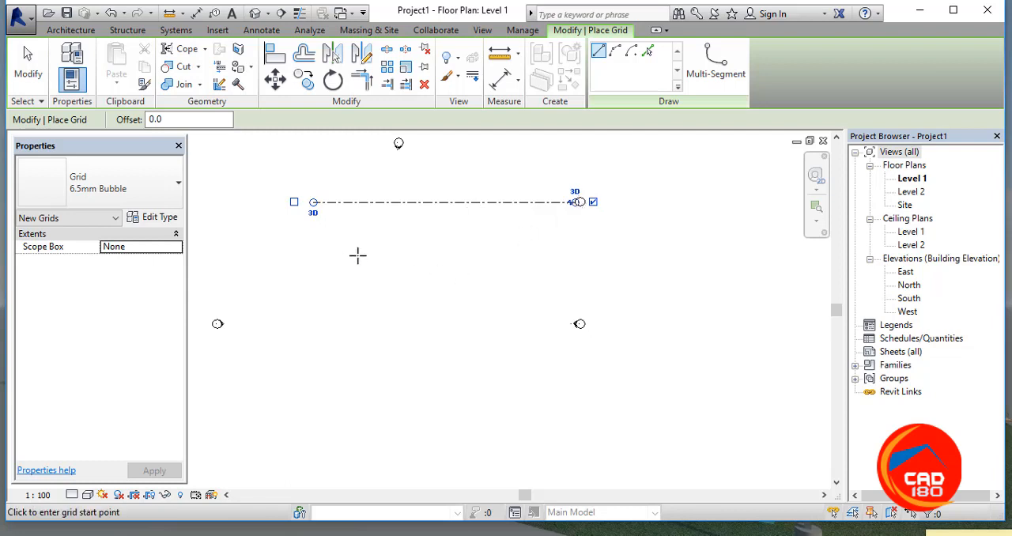
key(Escape)
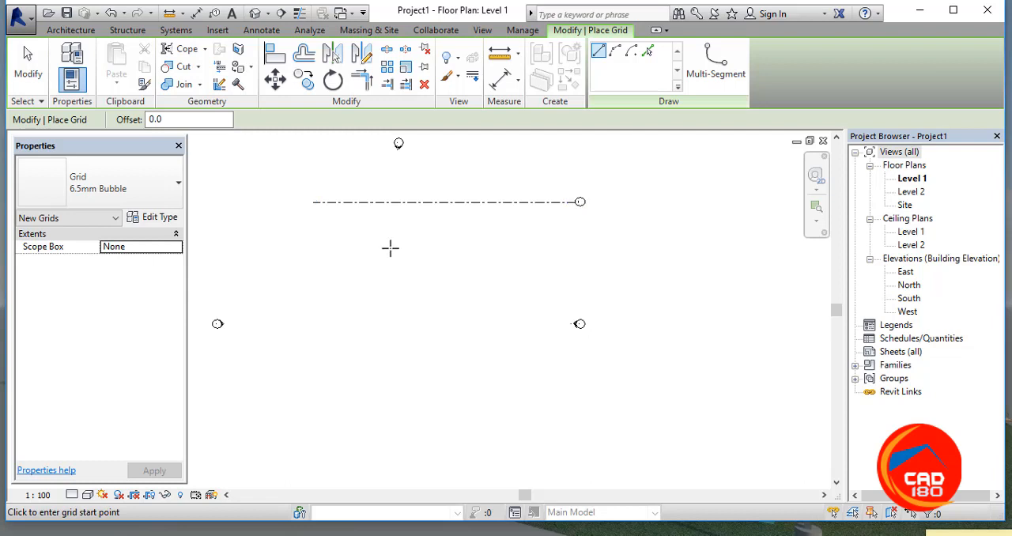
Step: Add a second horizontal grid by picking the first grid line with a 3550 offset below it
key(o)
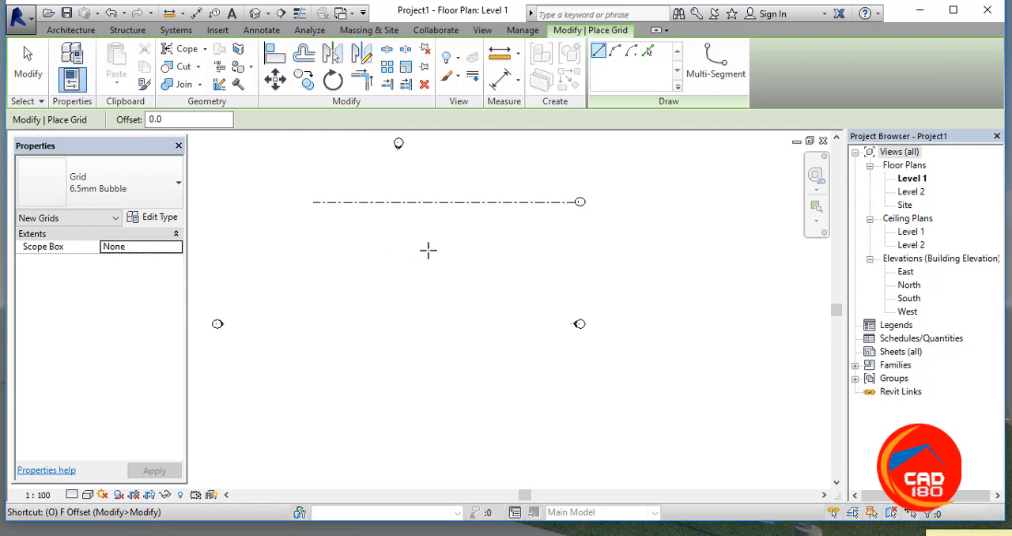
click(648, 51)
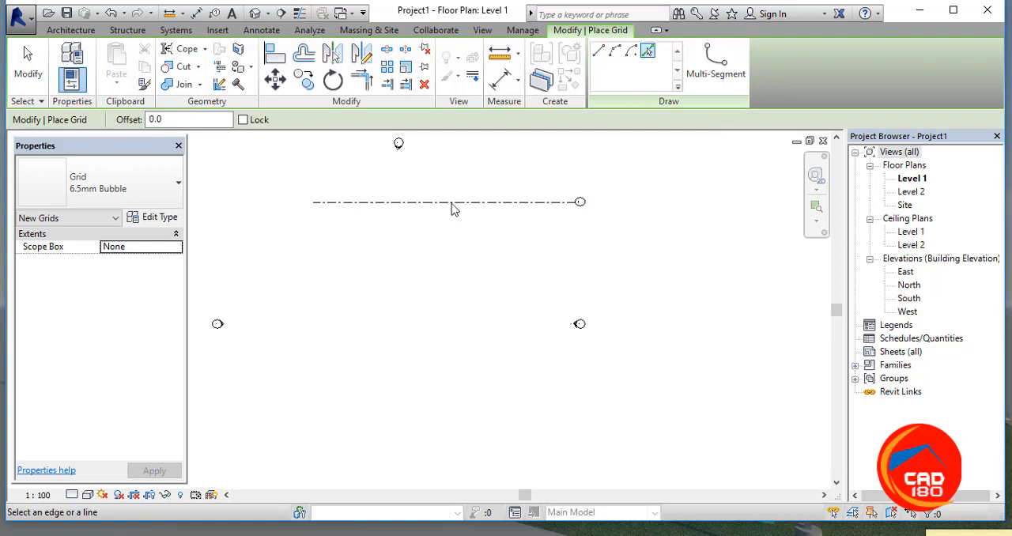
click(170, 119)
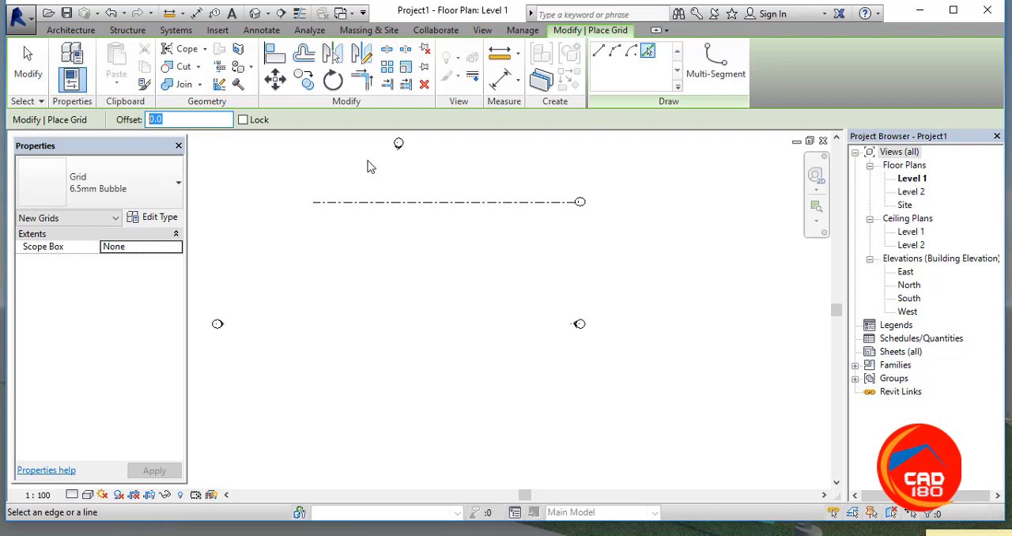
text(3550)
key(Return)
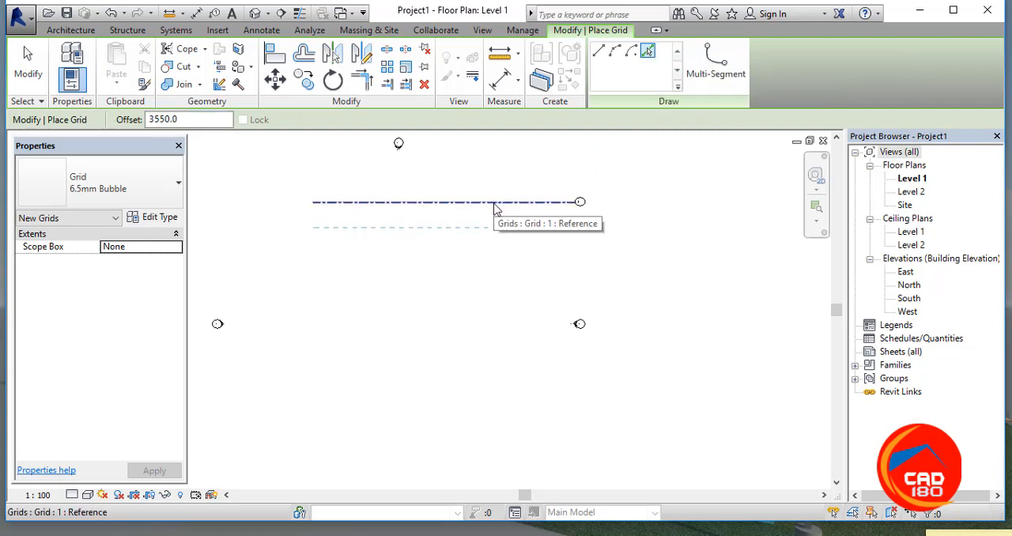
scroll(496, 208, up, 1)
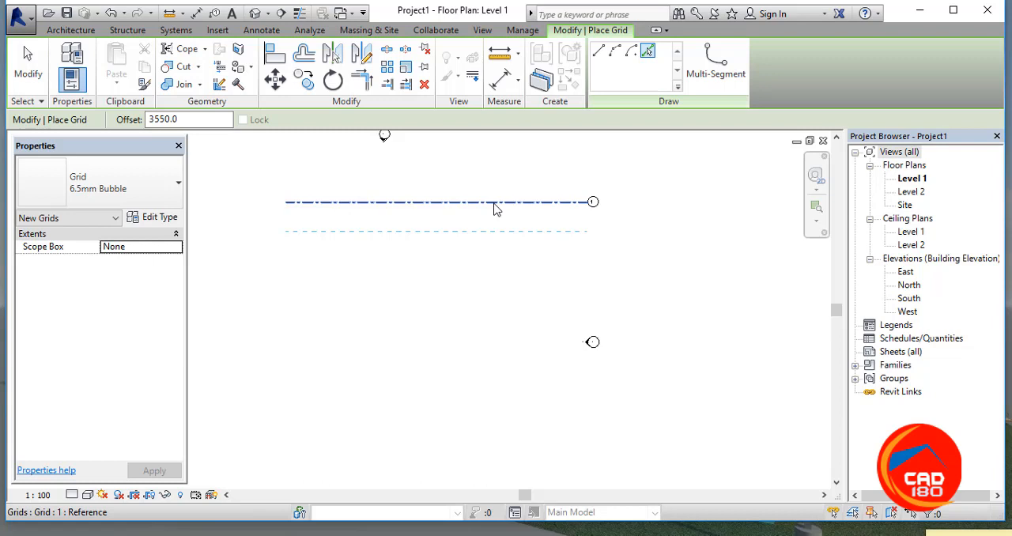
click(494, 208)
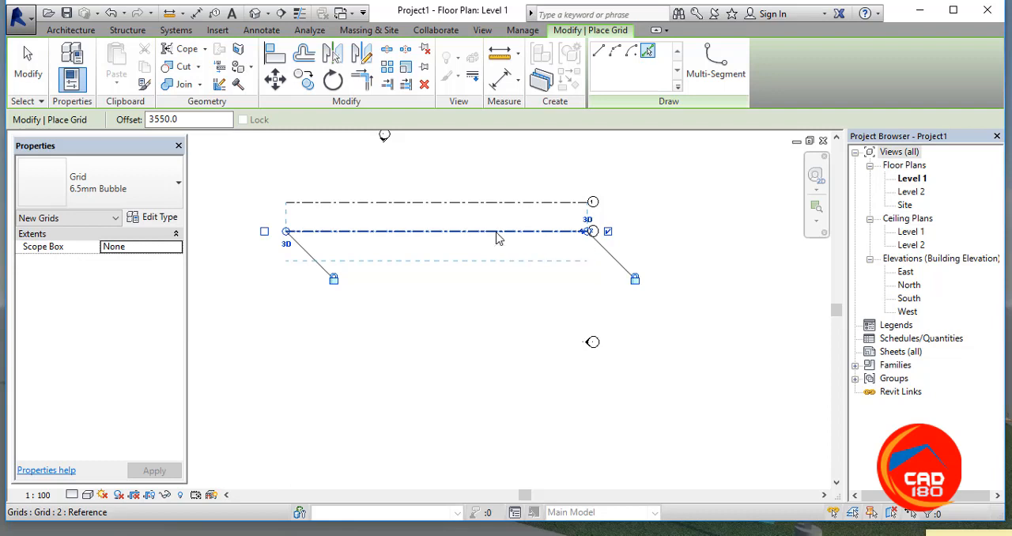
Step: Add three more horizontal grids downward, each picked from the previous one at the 3550 offset, and end grid placement
click(497, 234)
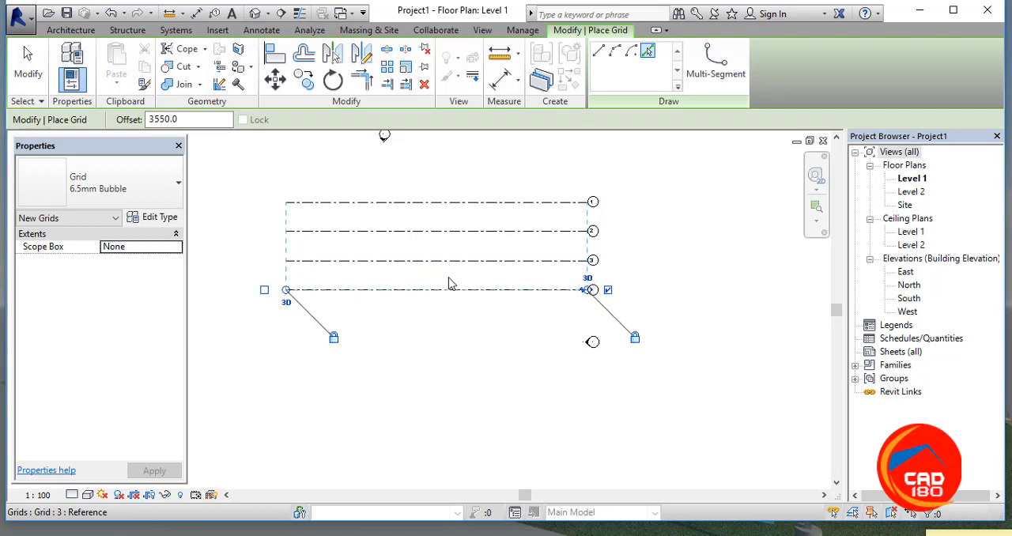
click(448, 288)
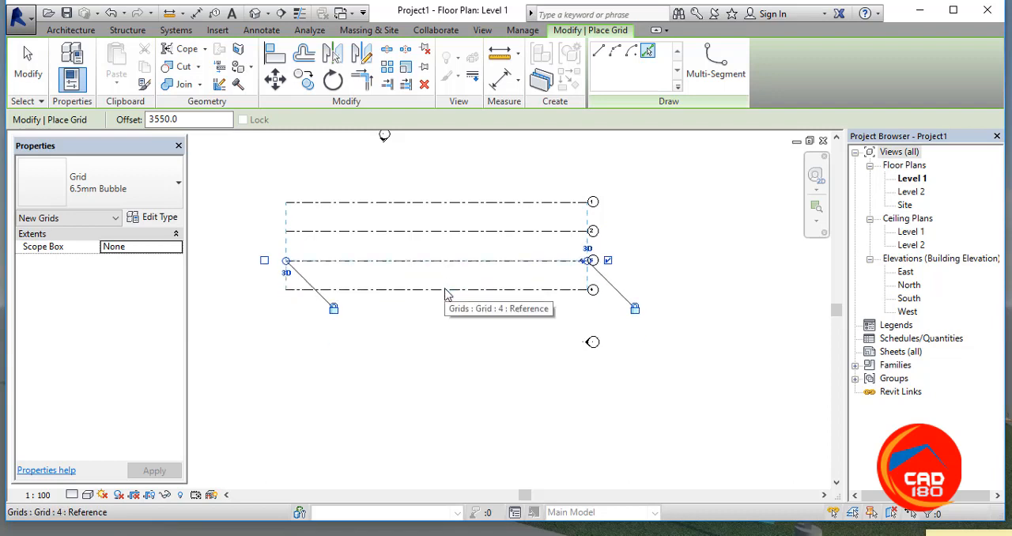
key(ctrl+z)
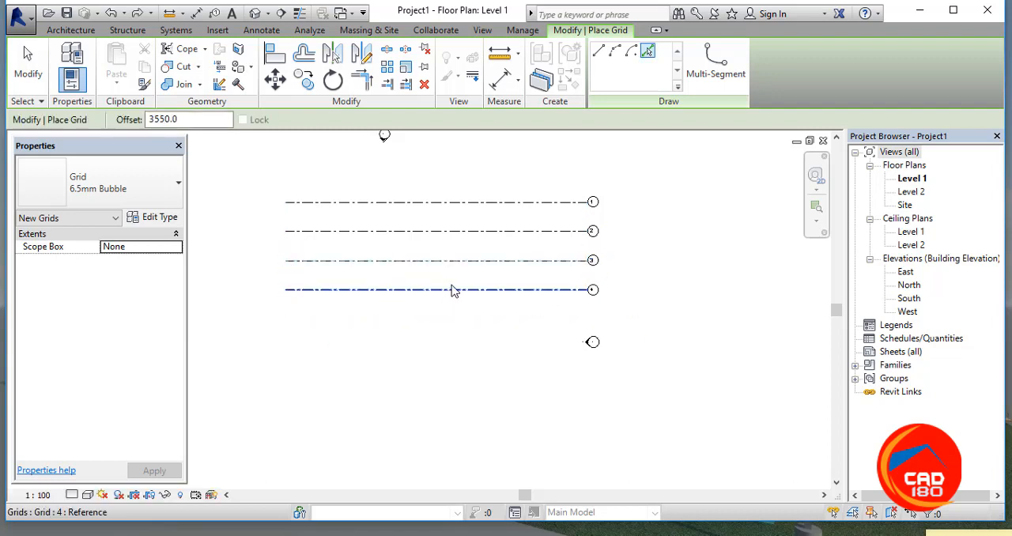
click(451, 293)
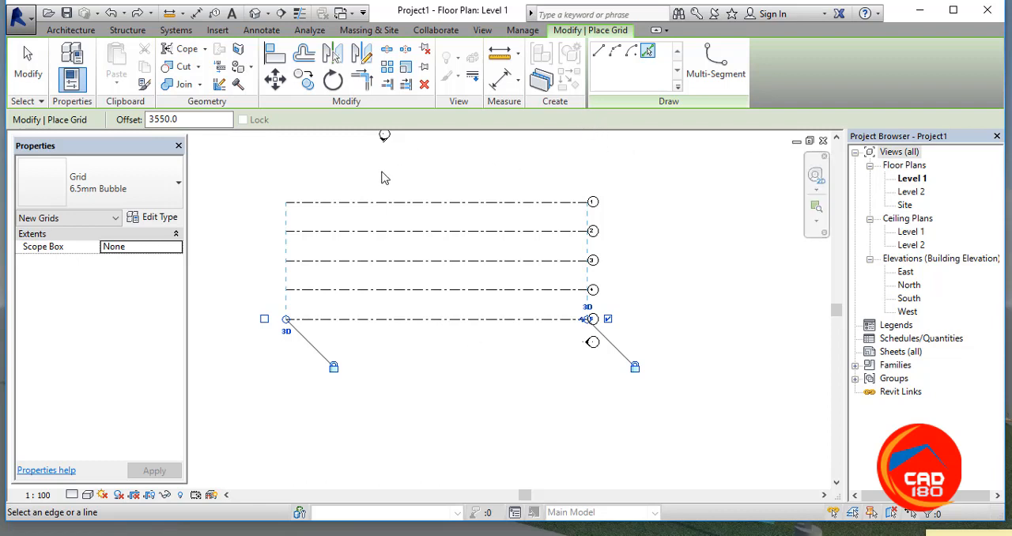
key(Escape)
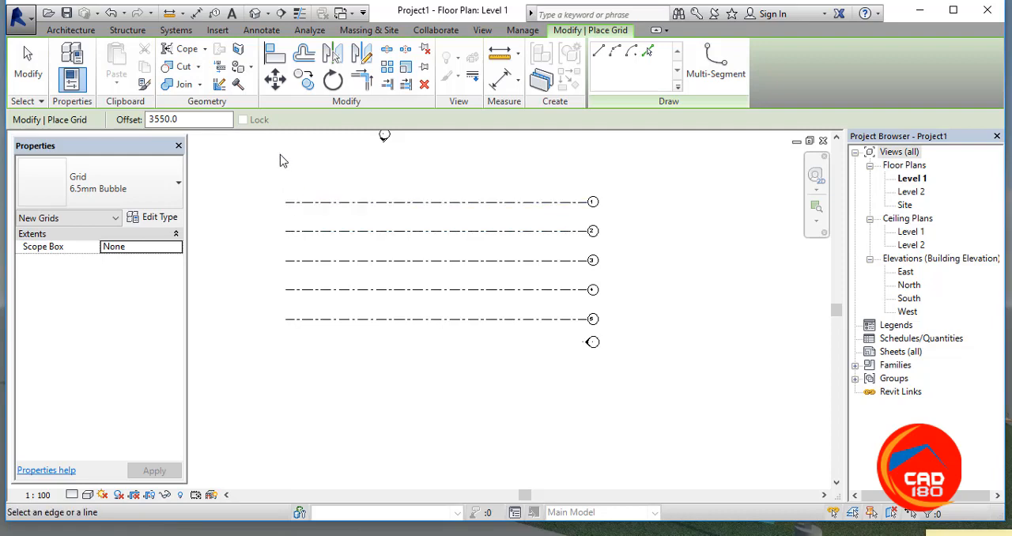
key(Escape)
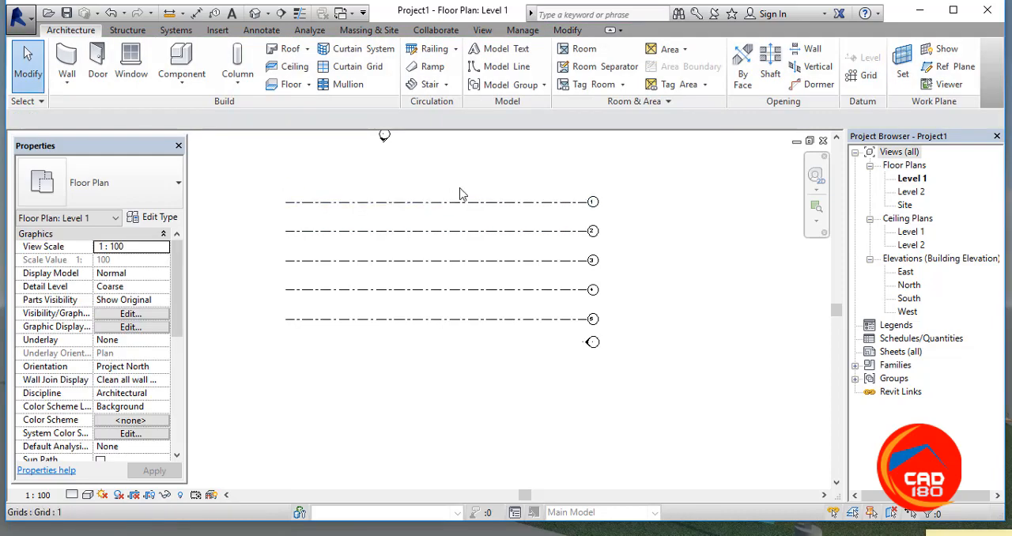
Step: Draw a vertical grid line through the left ends of the horizontal grids, from about 6000 above the top grid to below the lowest
key(g)
key(r)
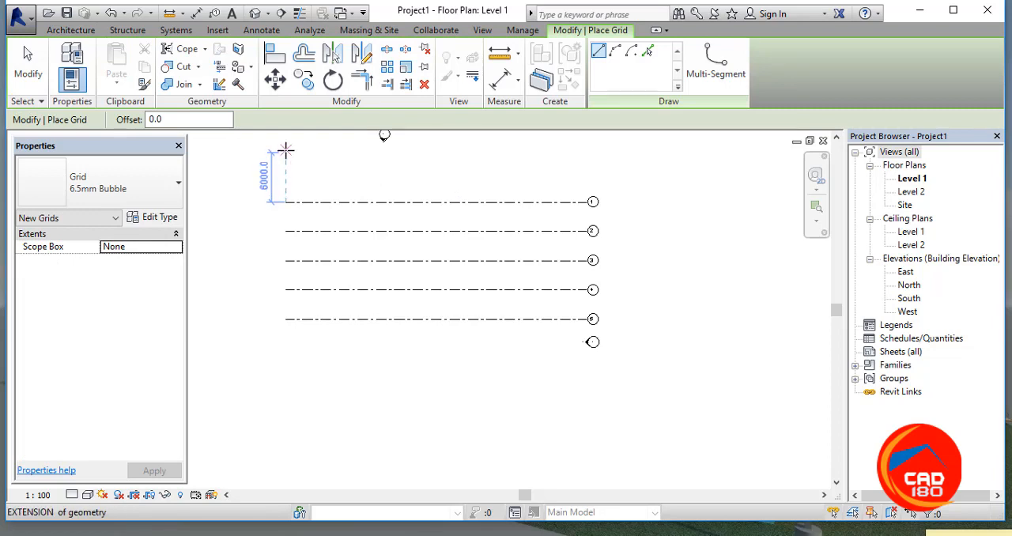
click(285, 152)
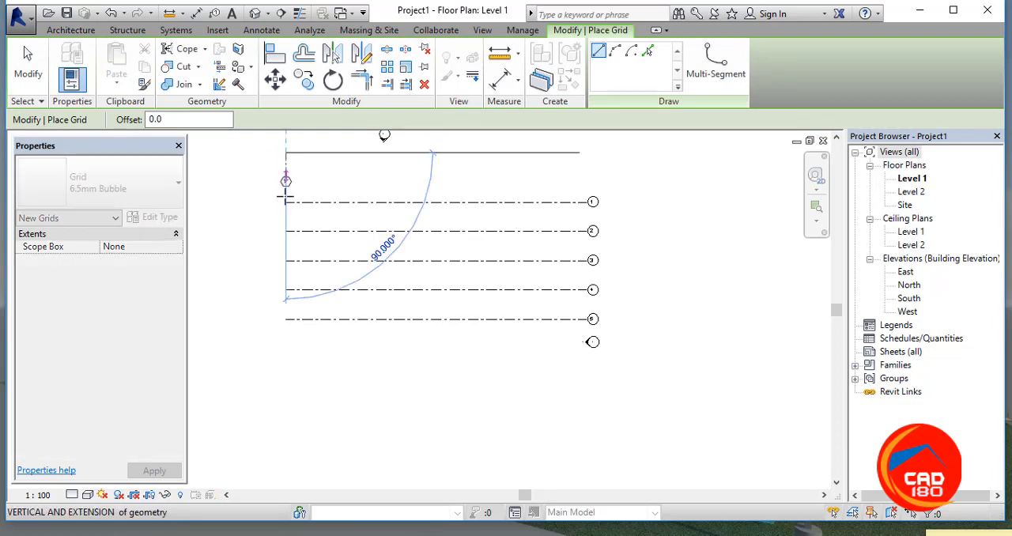
click(285, 382)
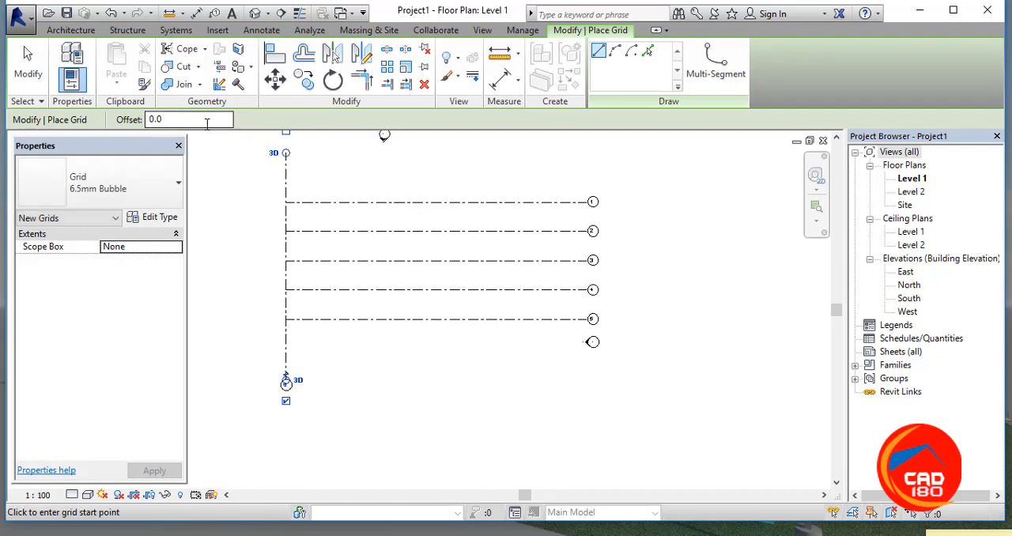
Step: Add a second vertical grid by picking the first vertical one with a 1200 offset to its right
click(181, 120)
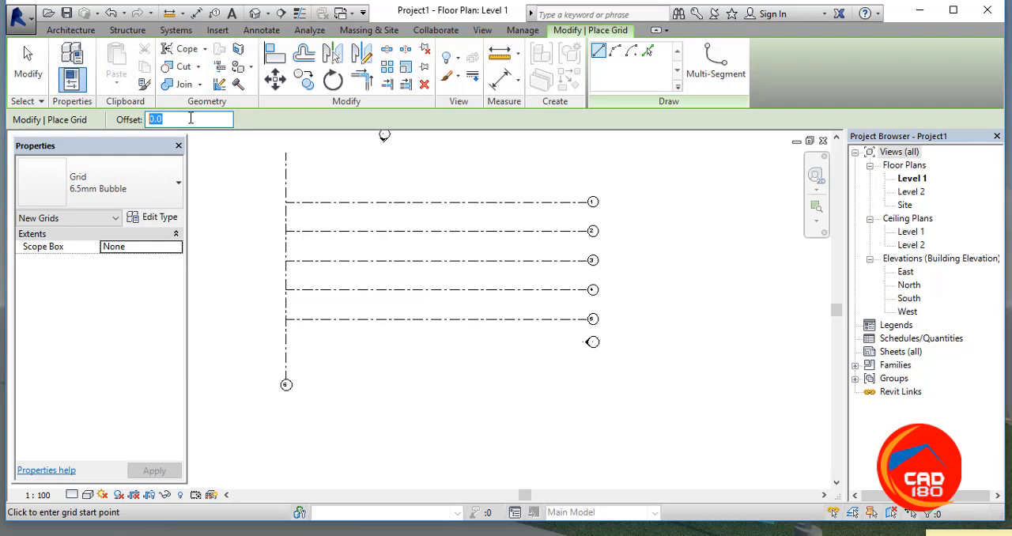
text(1200)
key(Return)
click(648, 53)
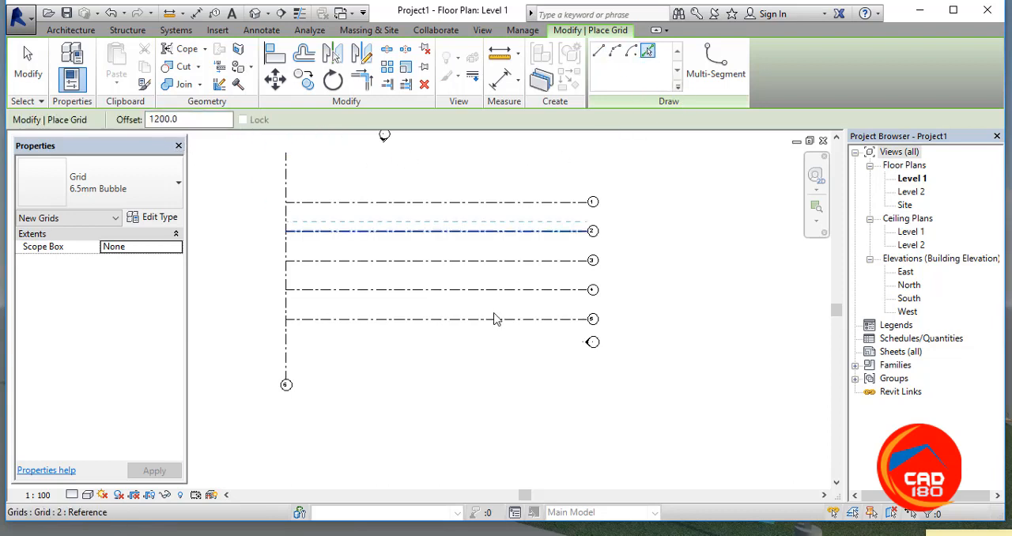
click(290, 354)
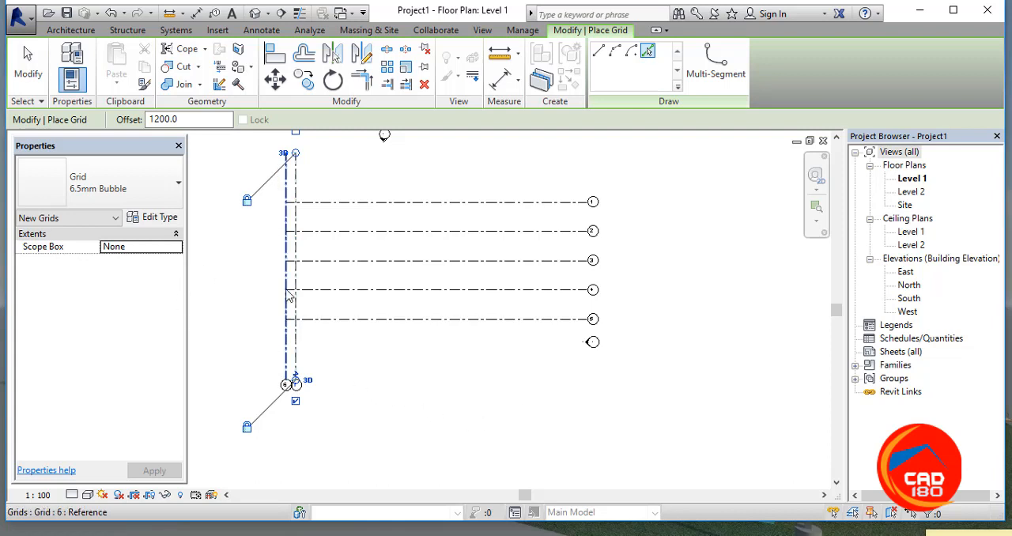
Step: Set the offset to 3550 and add nine more vertical grids to the right, each picked from the previous one
drag(191, 119, 142, 120)
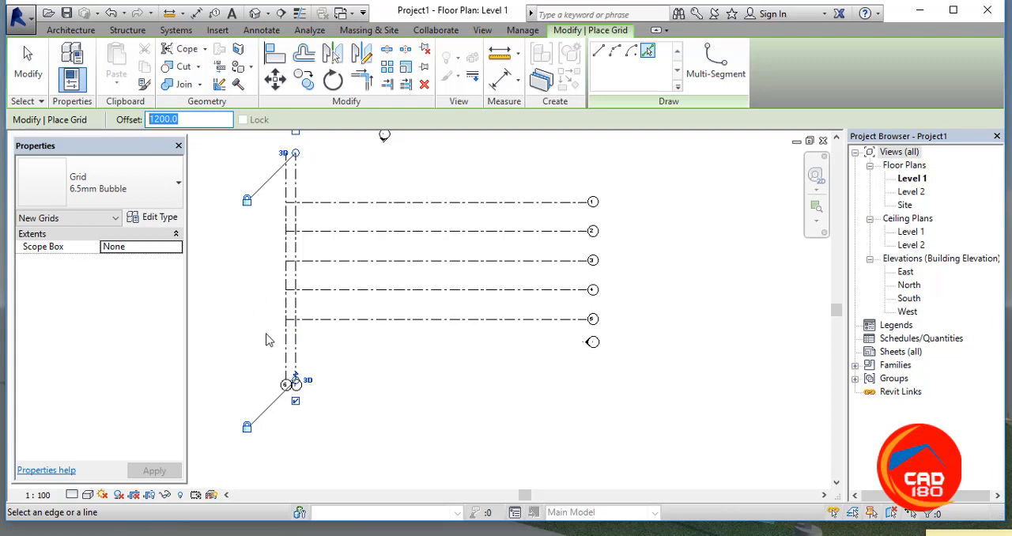
text(3550)
key(Return)
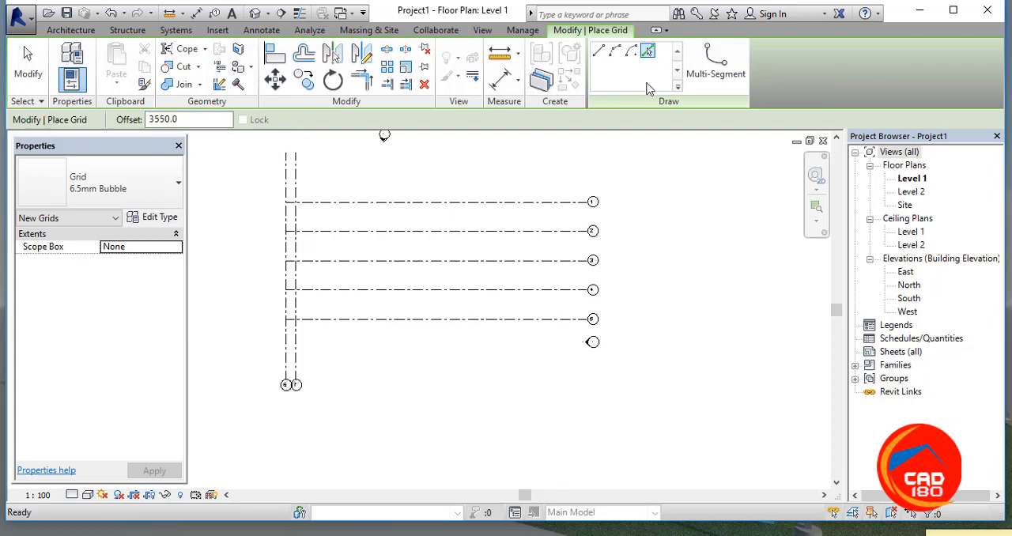
click(299, 320)
click(326, 339)
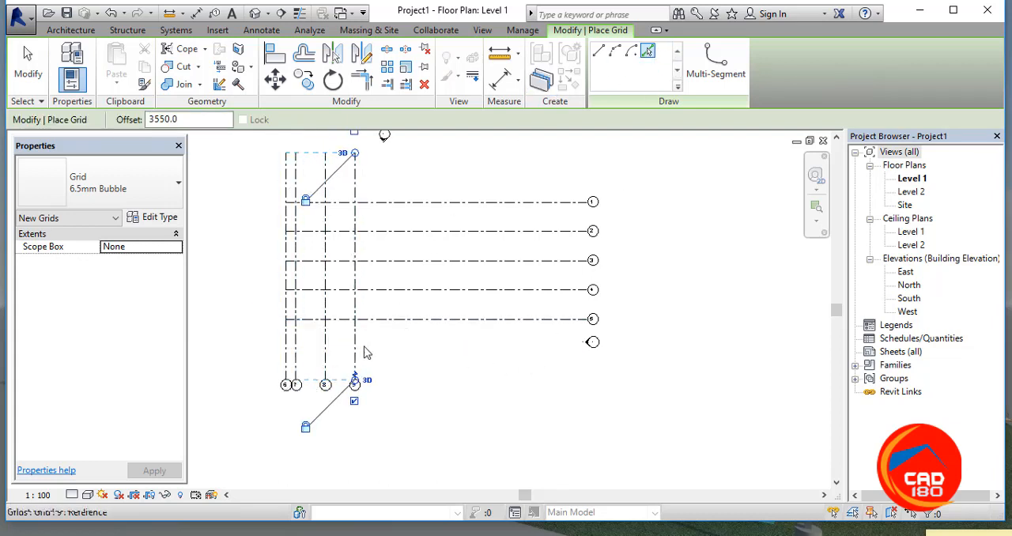
click(359, 352)
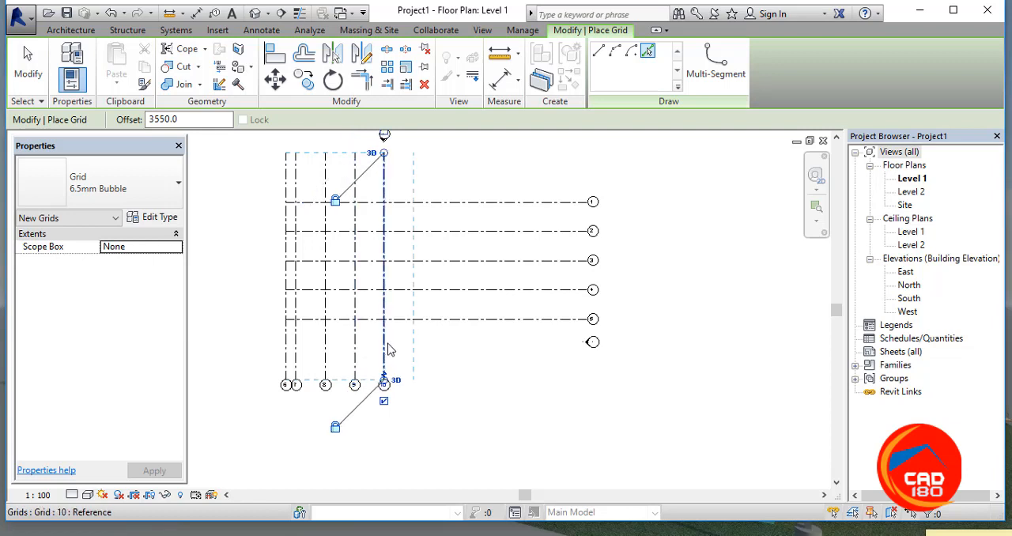
click(389, 350)
click(421, 352)
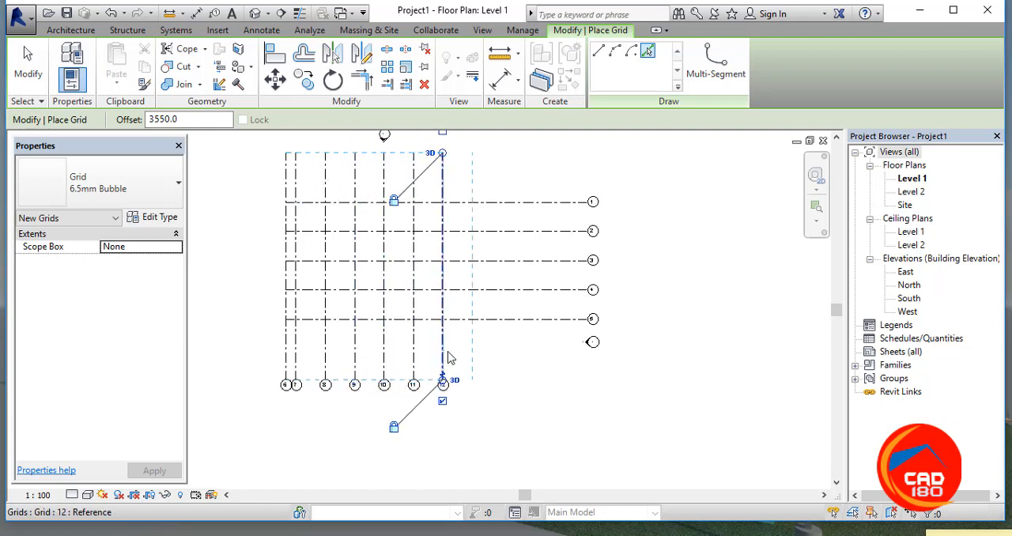
click(451, 355)
click(478, 355)
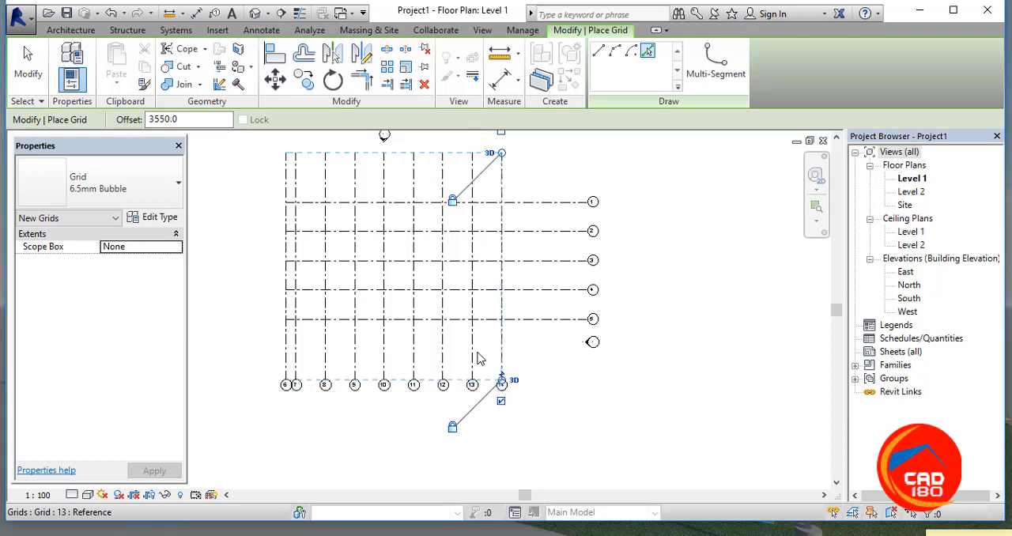
click(507, 357)
click(536, 357)
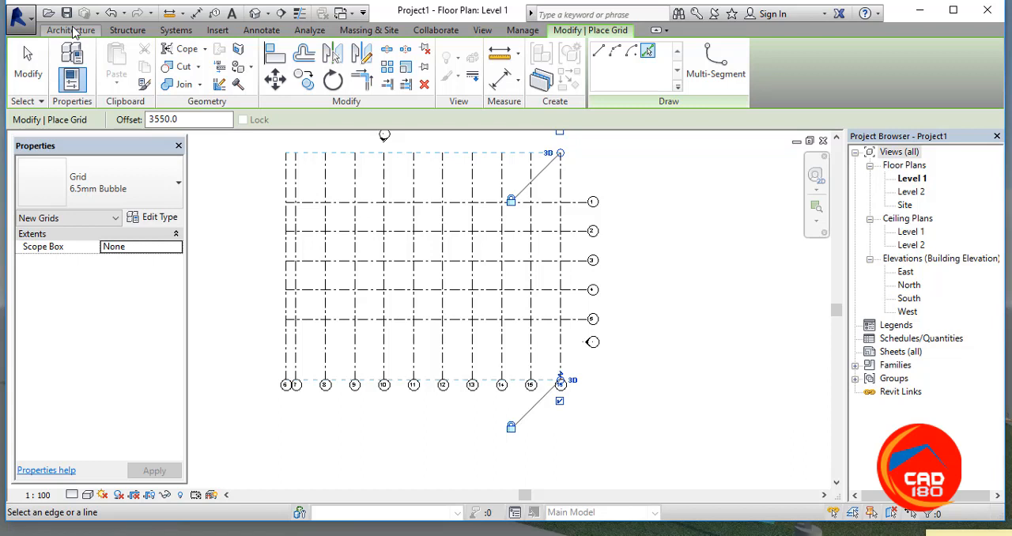
Step: Draw chained architectural walls, Generic - 200mm, from grid intersection 7/1 to 8/1, 8/2, 10/2 and up to 10/1
click(70, 31)
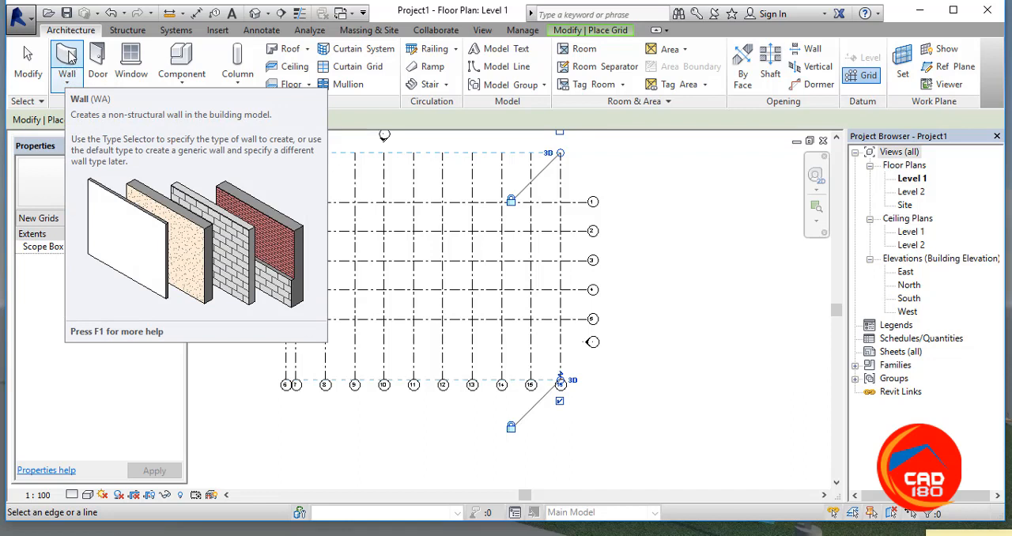
click(69, 79)
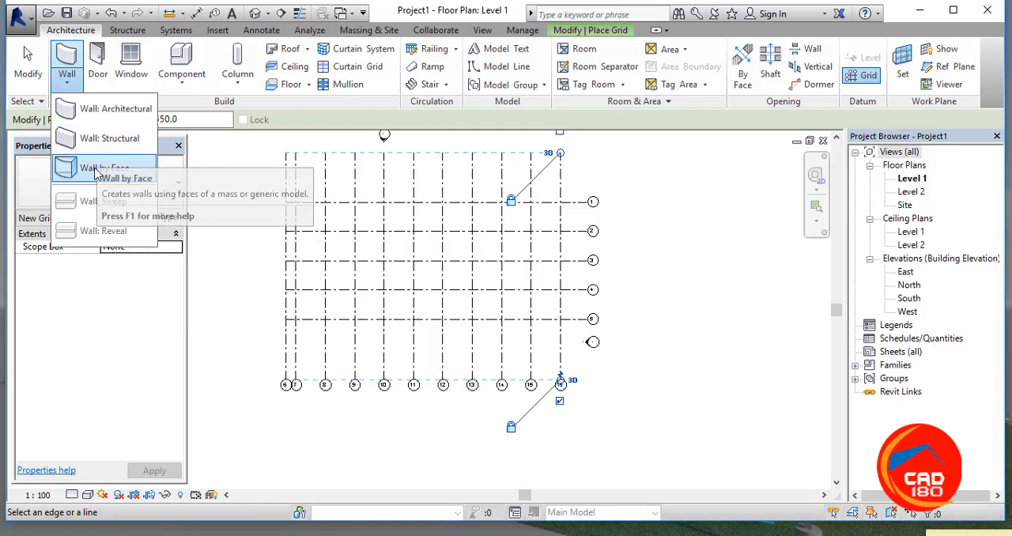
click(103, 110)
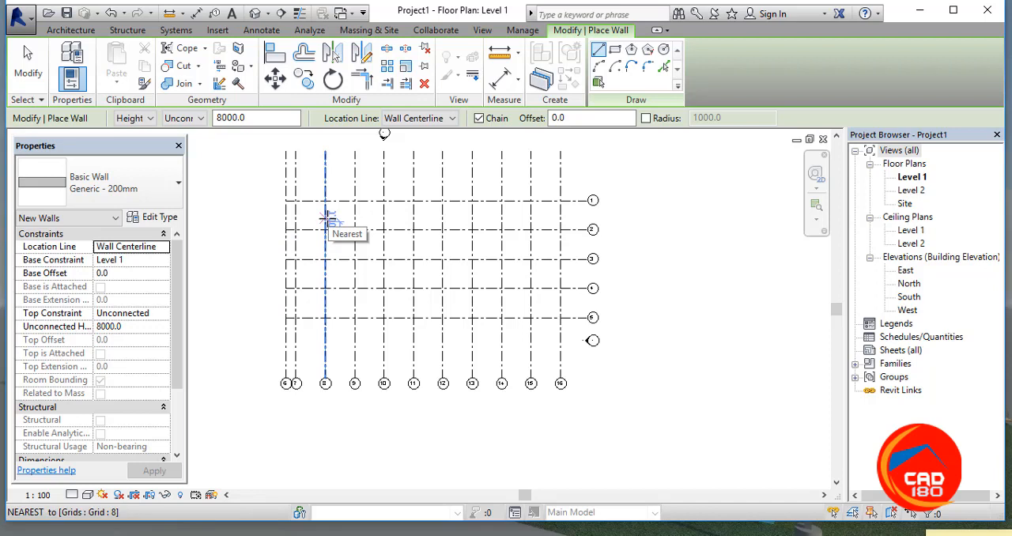
click(296, 200)
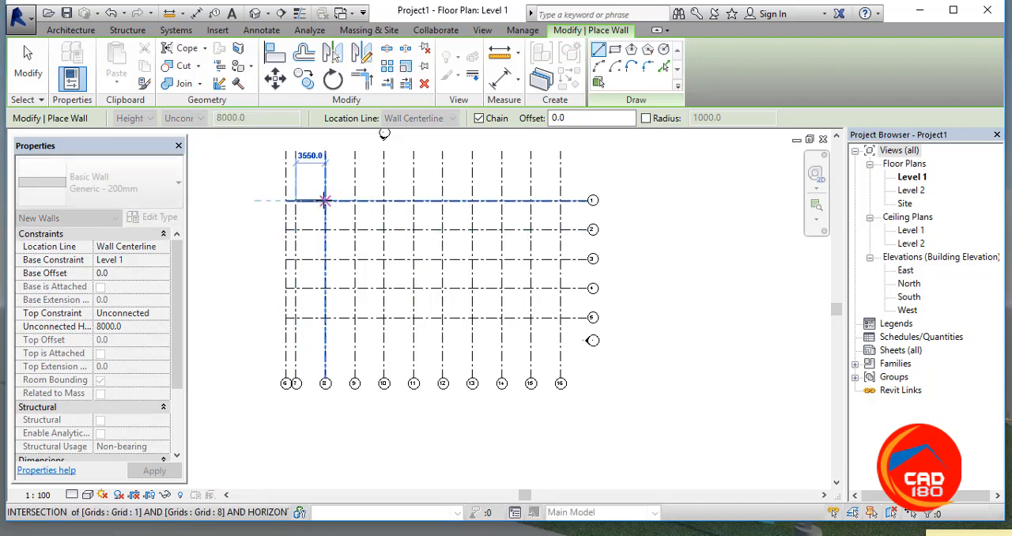
click(325, 200)
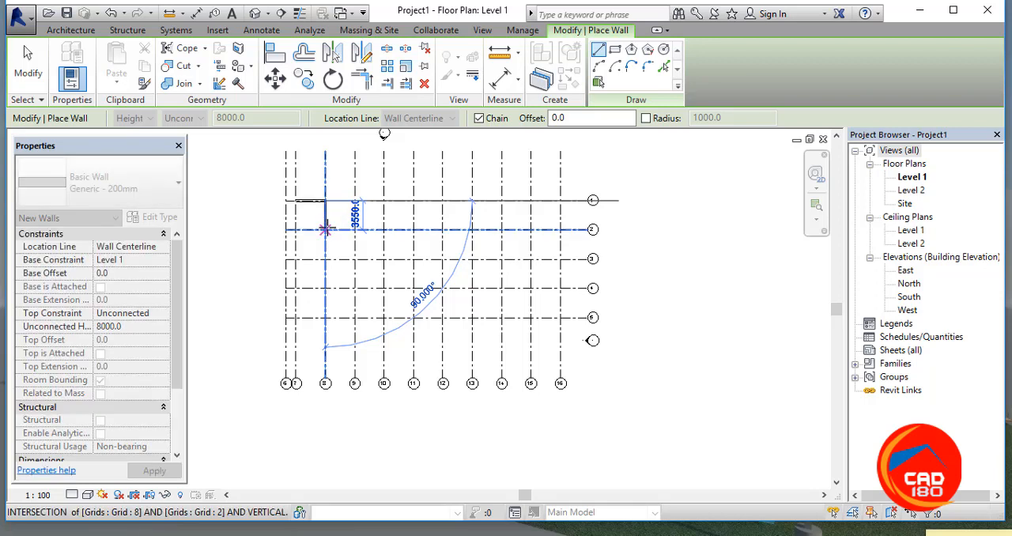
click(324, 229)
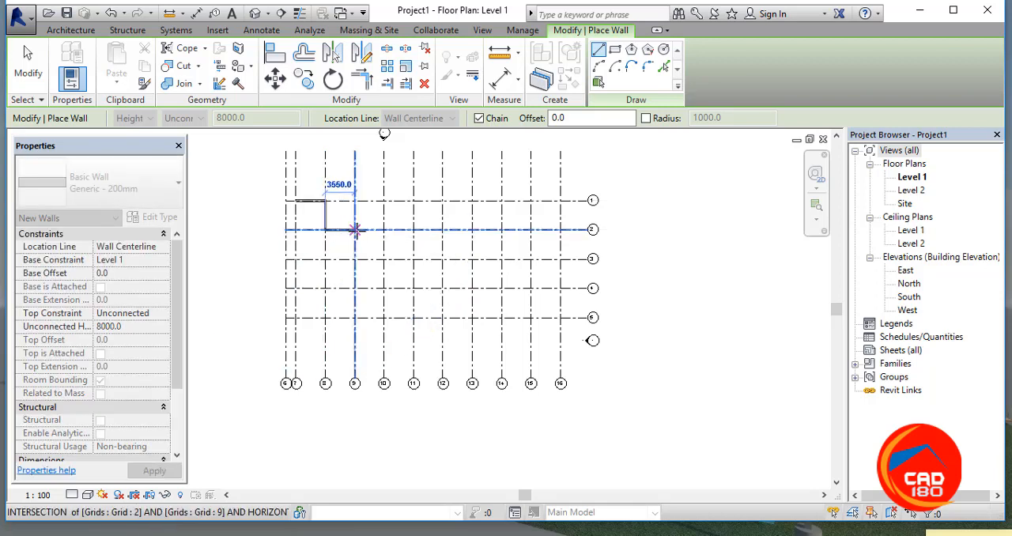
click(355, 229)
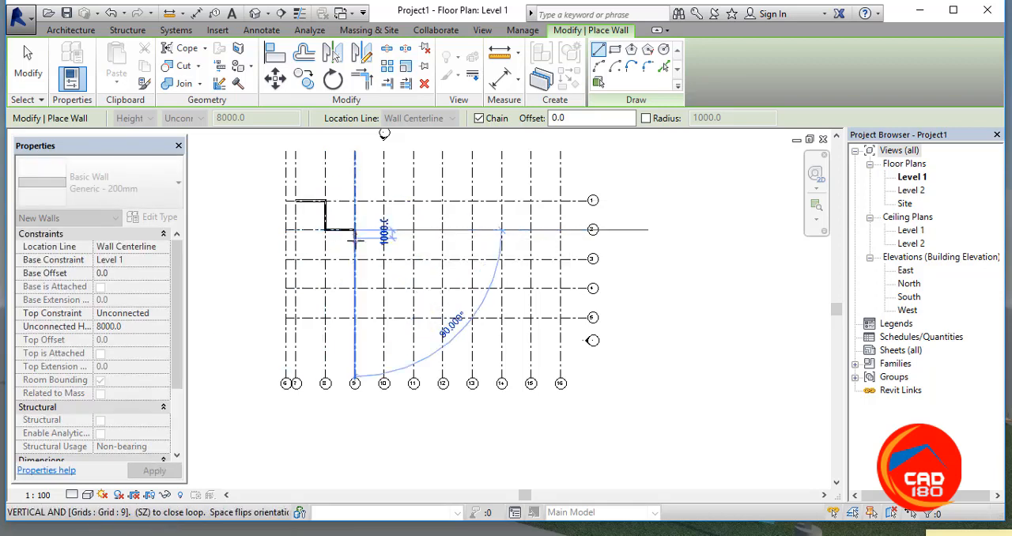
click(384, 229)
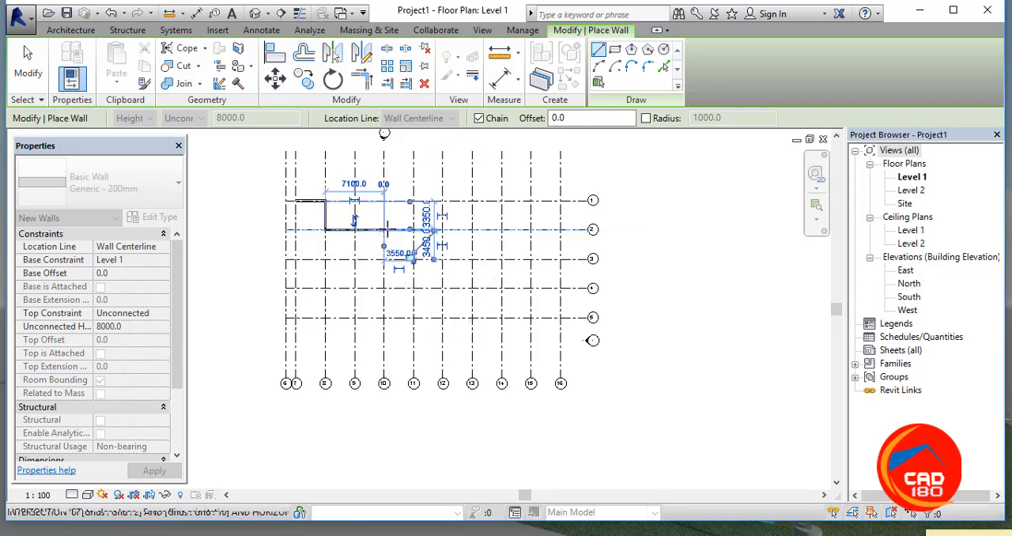
click(384, 200)
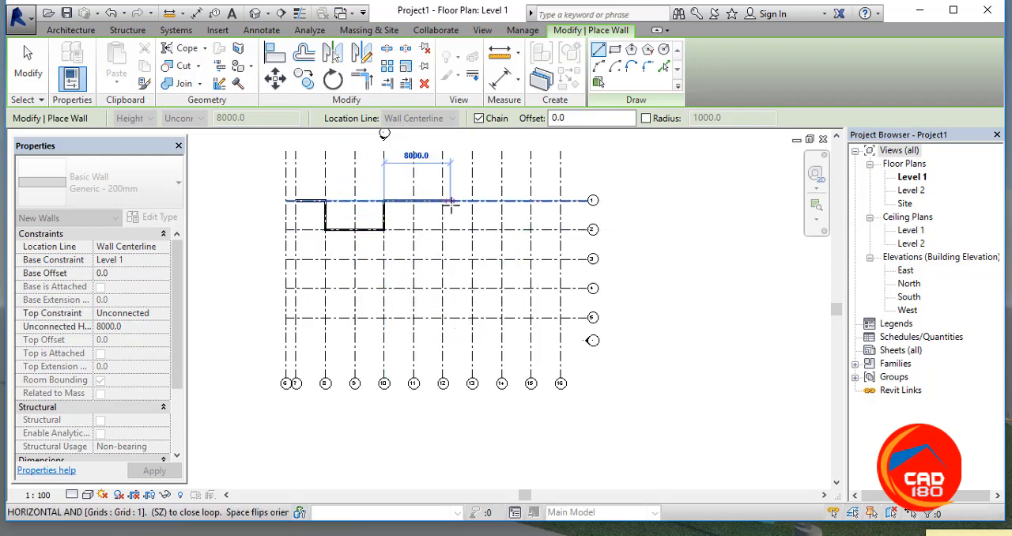
Step: Continue the wall chain from 10/1 along grid 1 to grid 12, down to 12/3, across to 14/3 and down to 14/5
click(443, 200)
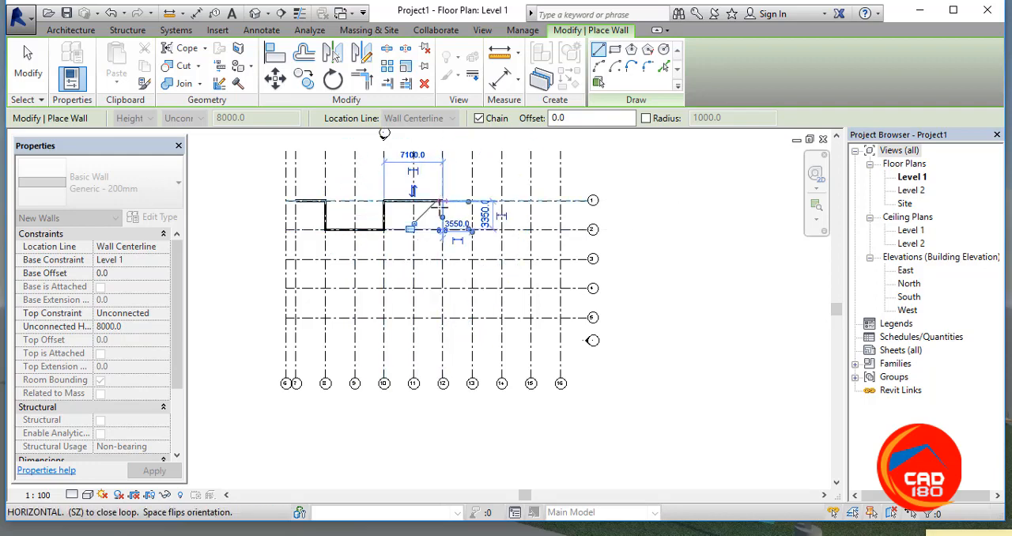
click(442, 259)
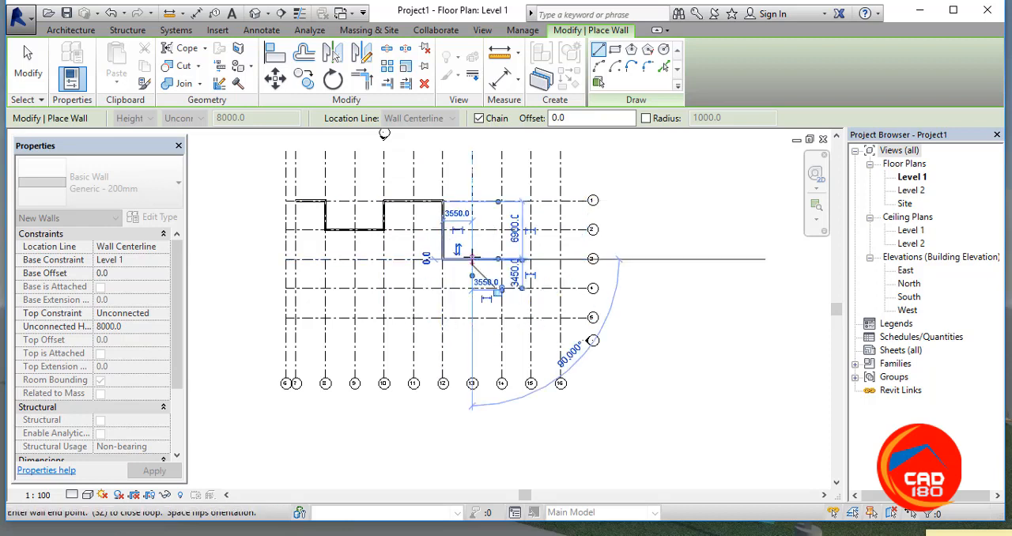
click(472, 258)
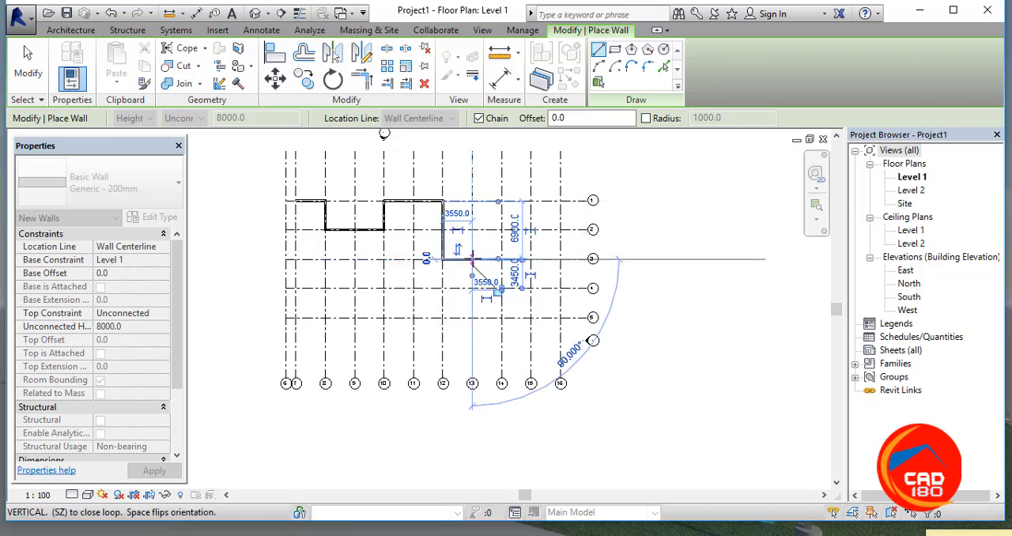
click(501, 259)
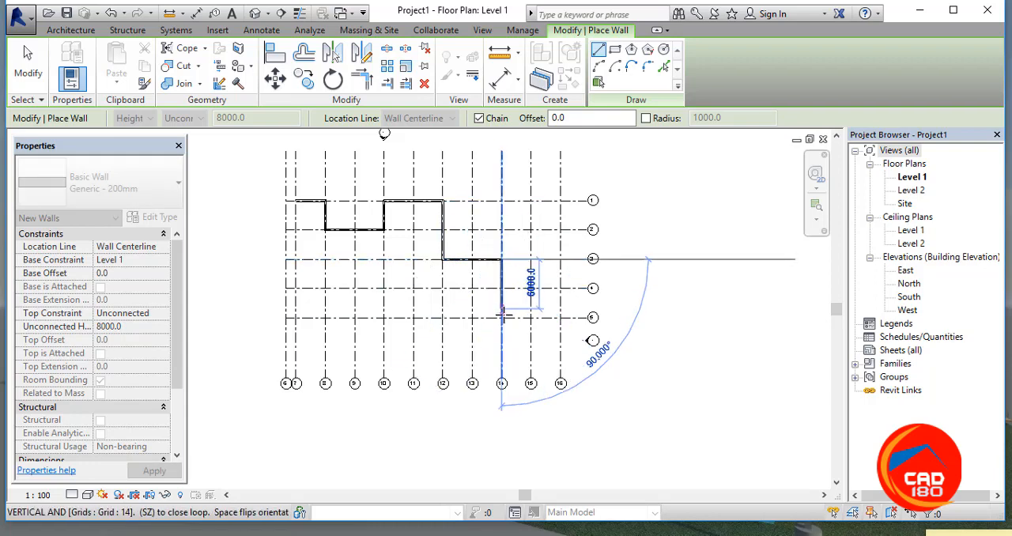
click(501, 317)
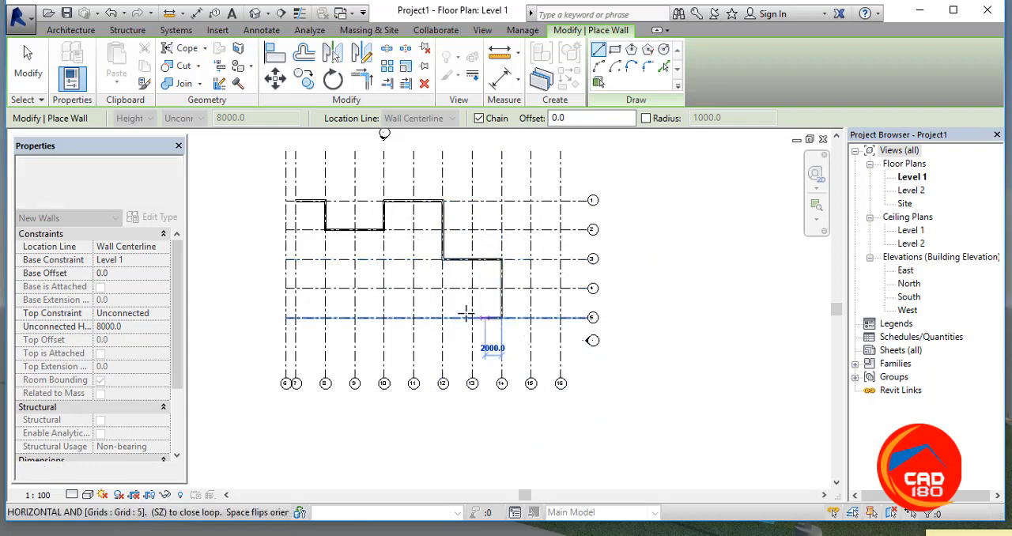
Step: Close the wall outline from 14/5 through 10/5, 10/4 and 7/4 back to 7/1, and end wall placement
click(413, 317)
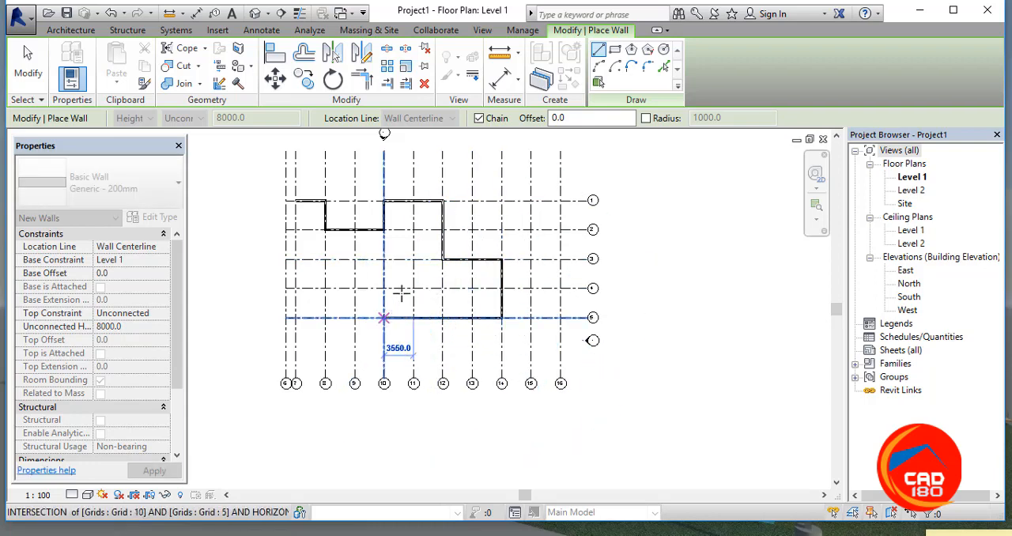
click(383, 317)
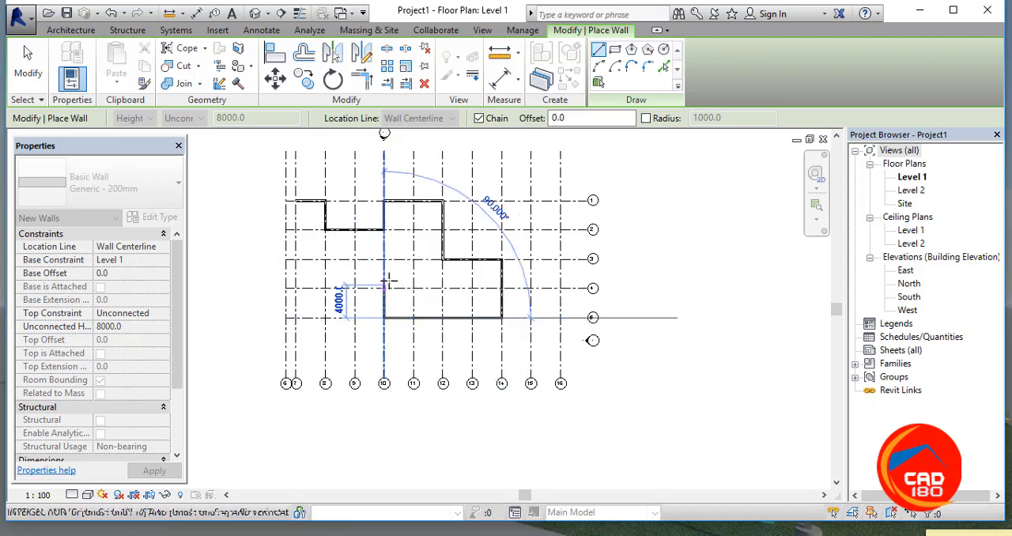
click(384, 288)
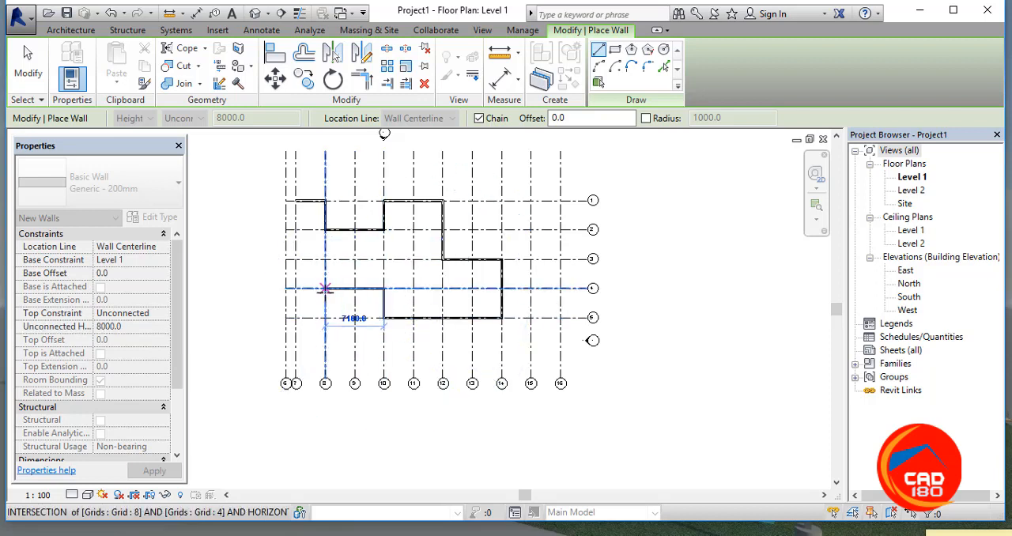
click(325, 288)
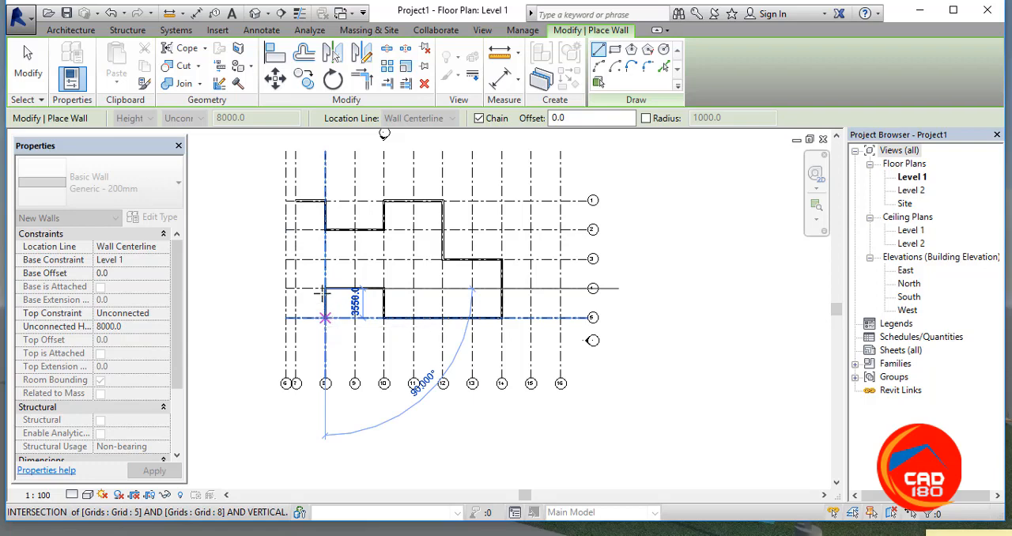
click(295, 287)
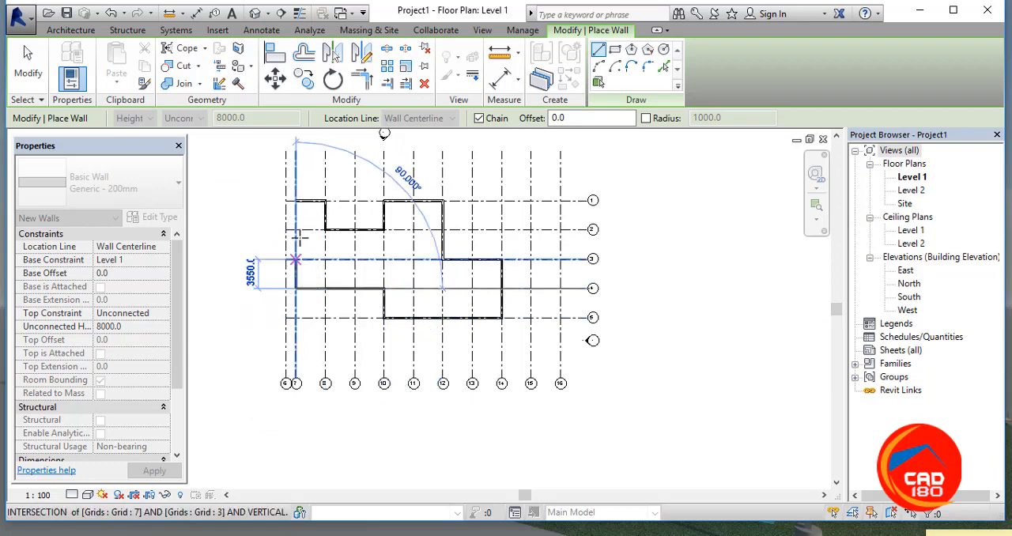
click(295, 200)
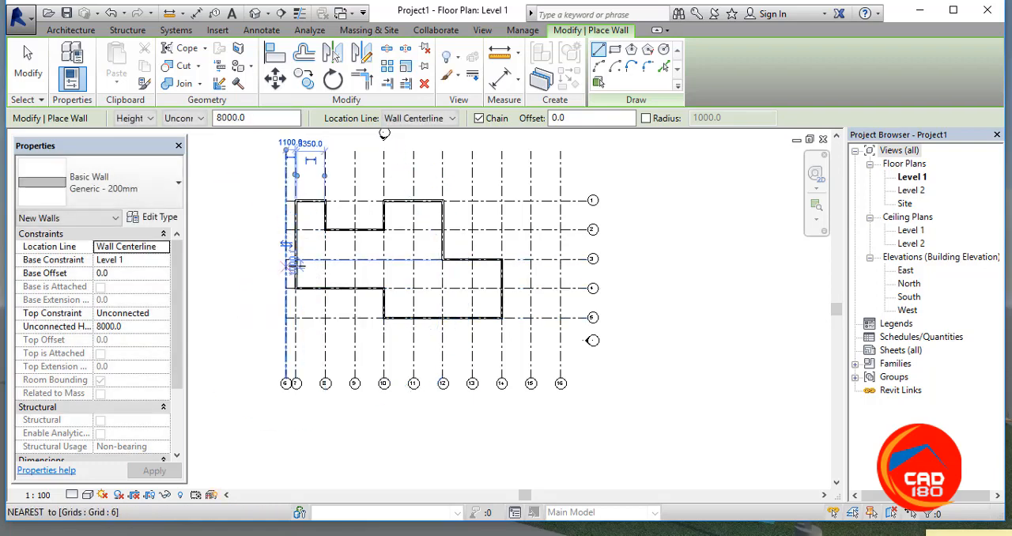
scroll(388, 255, up, 3)
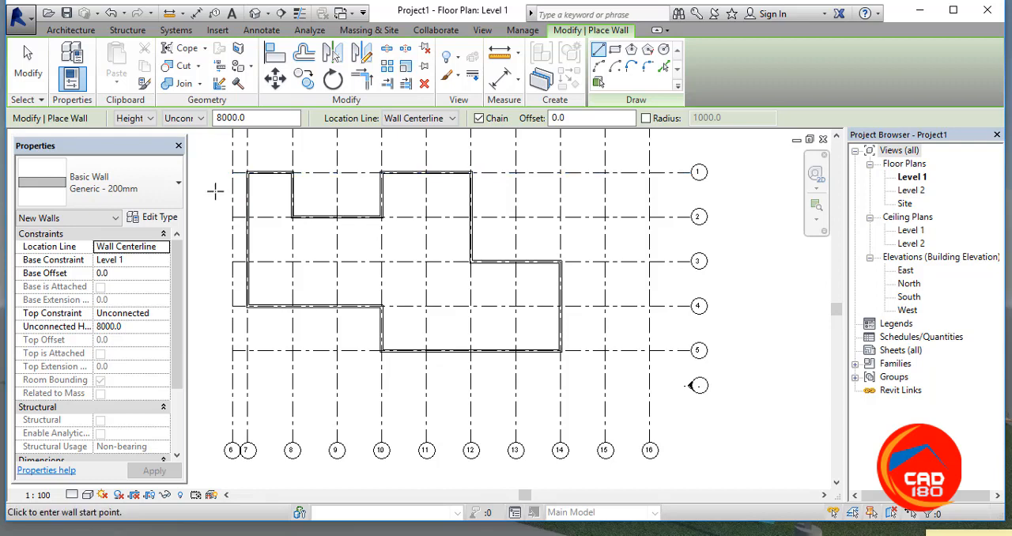
key(Escape)
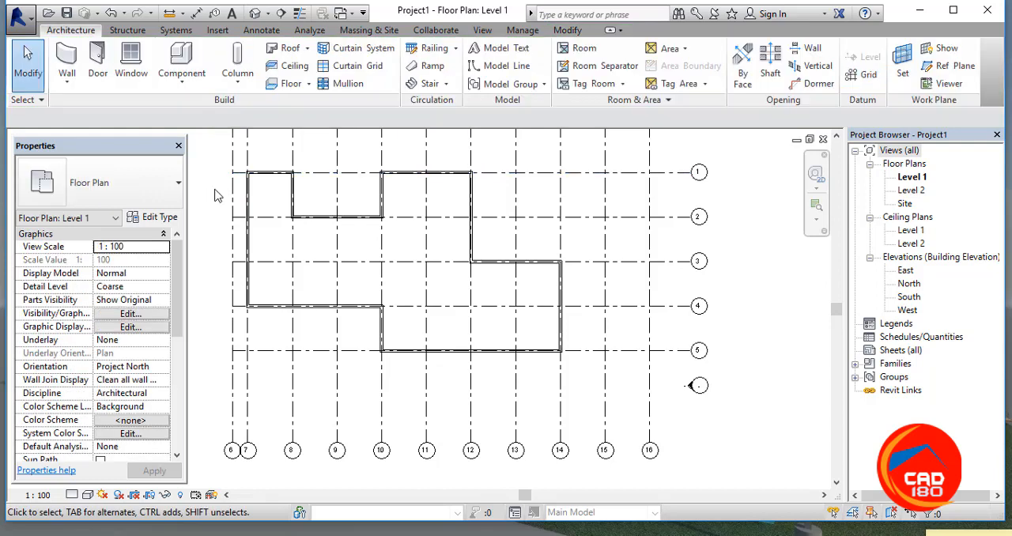
Step: Examine the instance properties of the short wall on grid 1 between grids 7 and 8
click(267, 174)
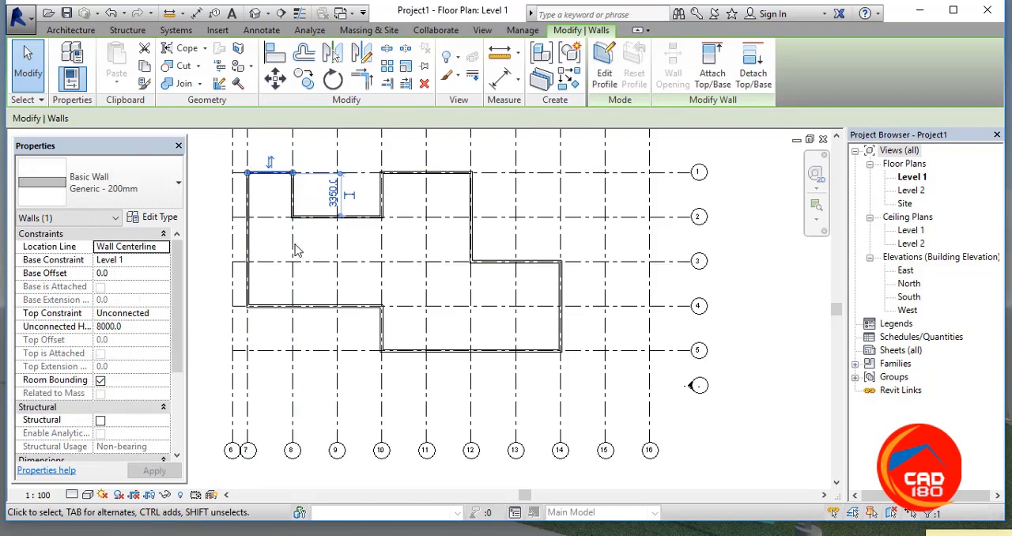
click(216, 196)
click(273, 174)
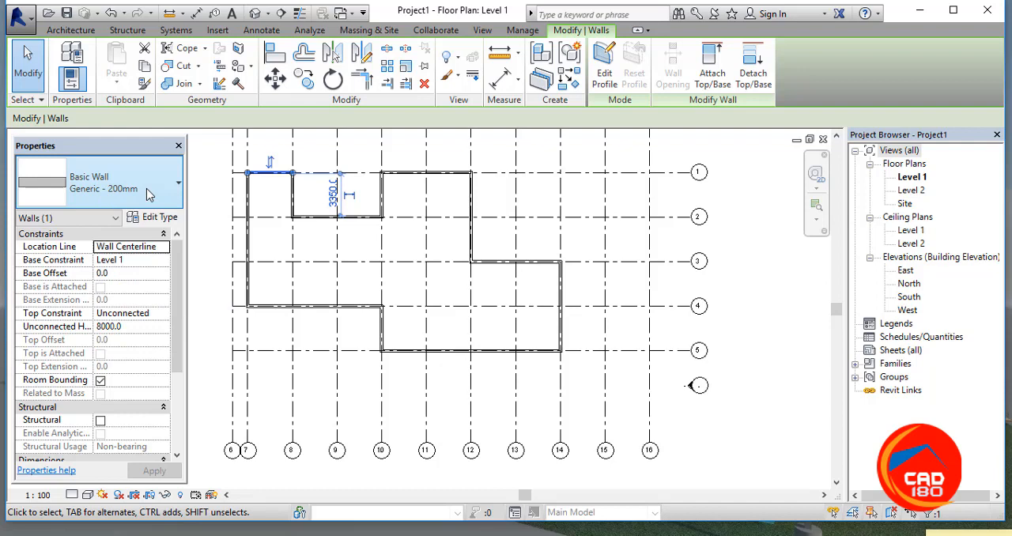
scroll(250, 177, up, 2)
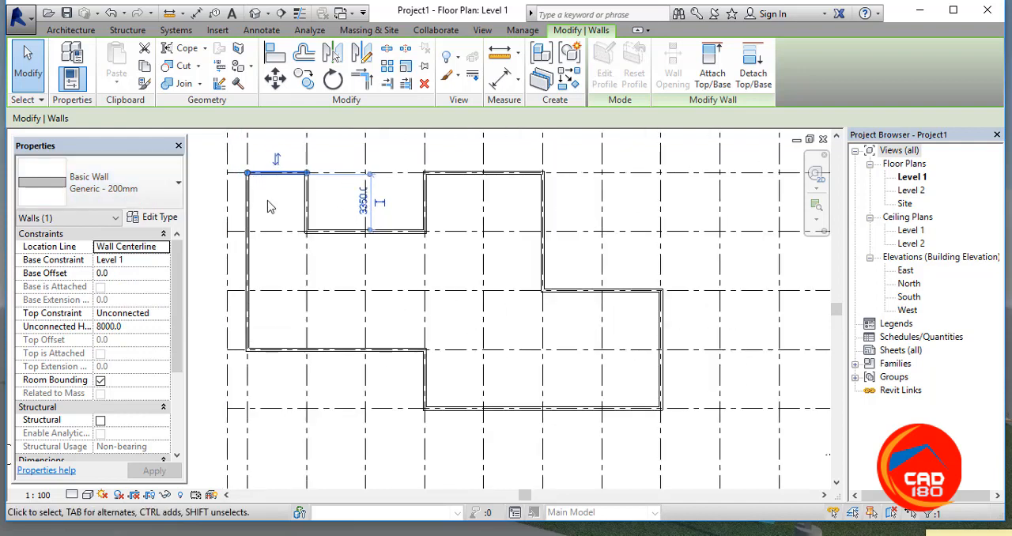
scroll(253, 180, down, 1)
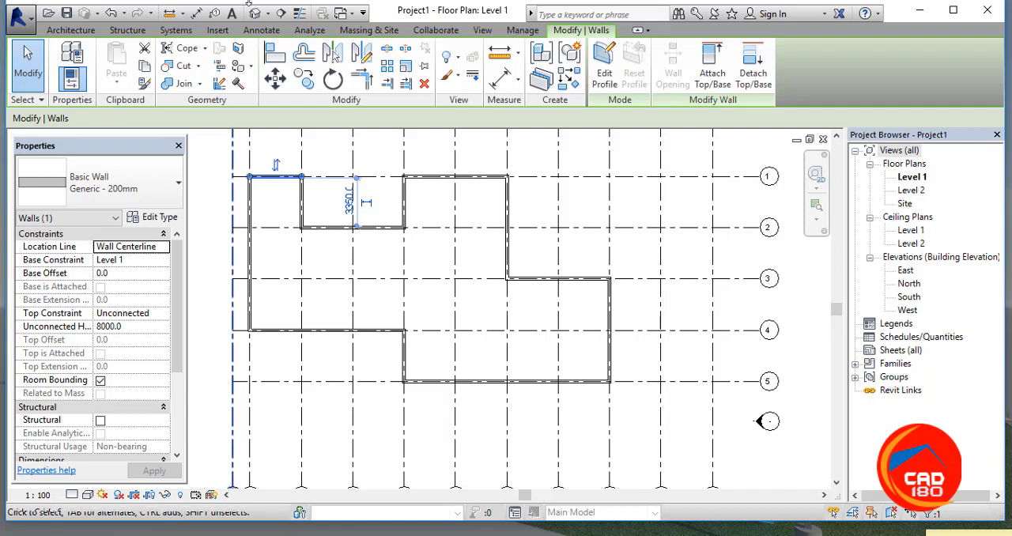
key(Escape)
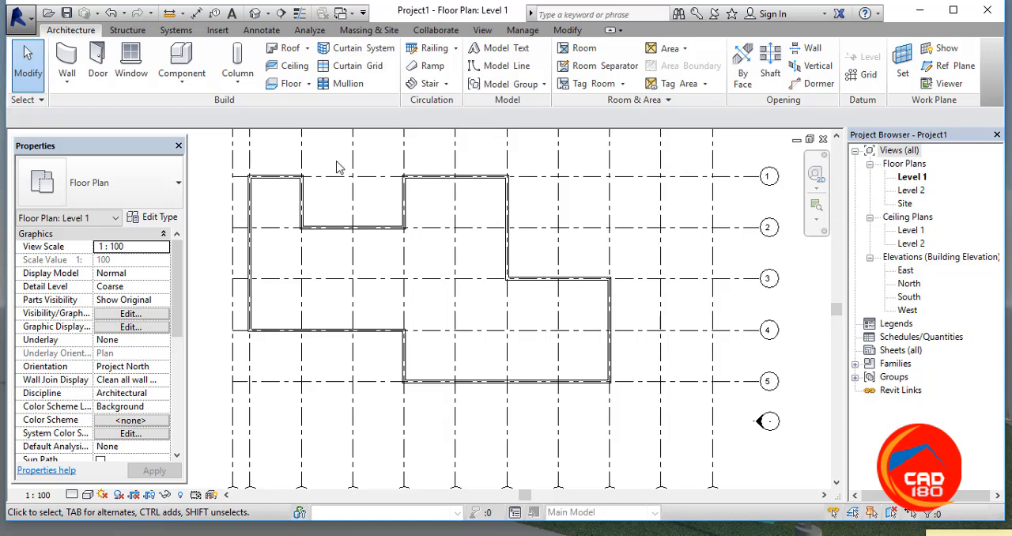
Step: Examine the type properties and layer assembly of the short wall on grid 1, and cancel out of both dialogs
click(279, 178)
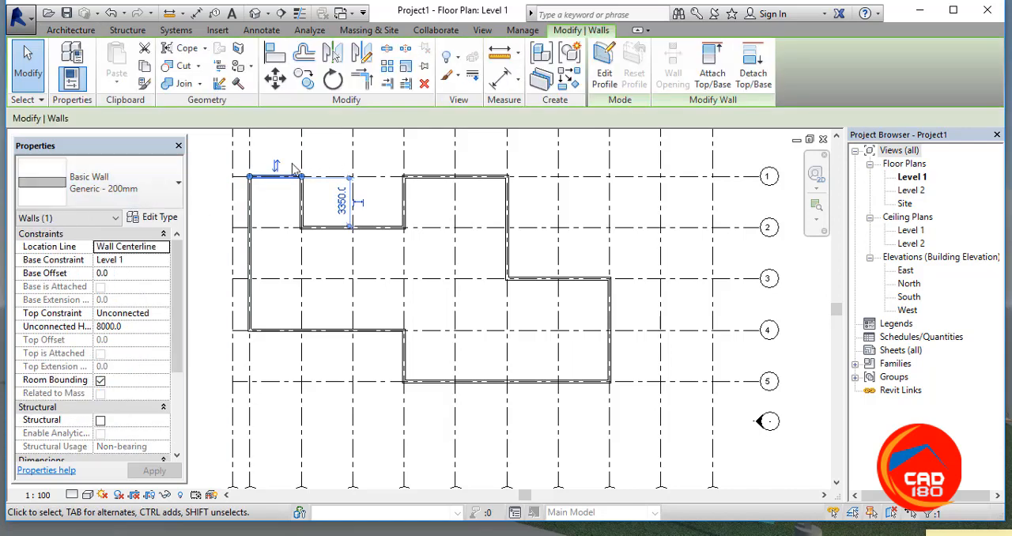
click(168, 217)
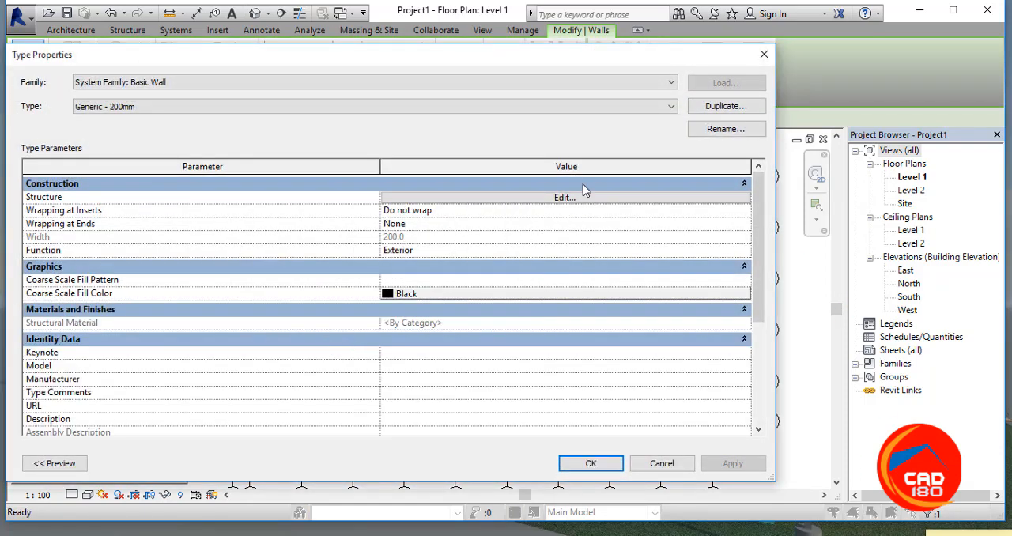
click(560, 199)
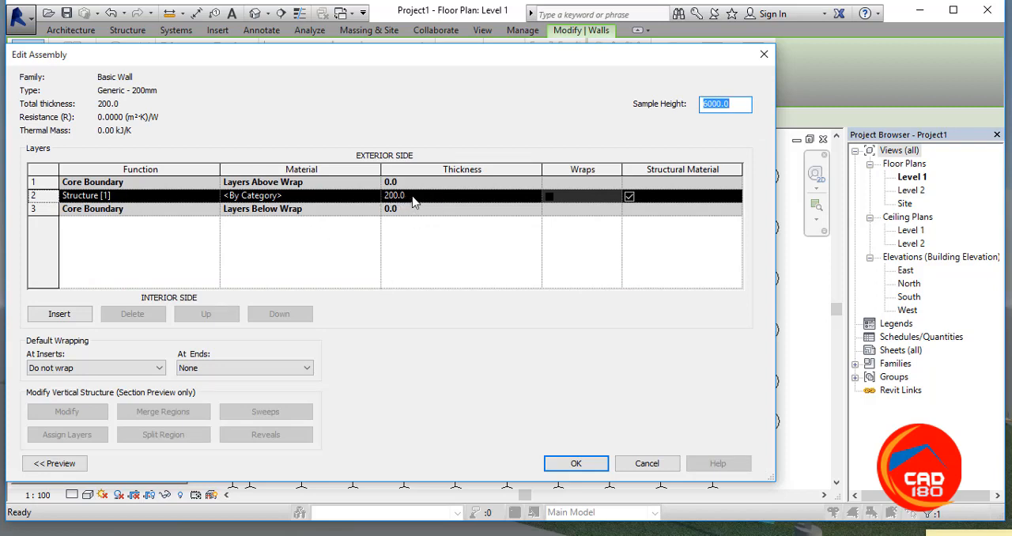
click(647, 463)
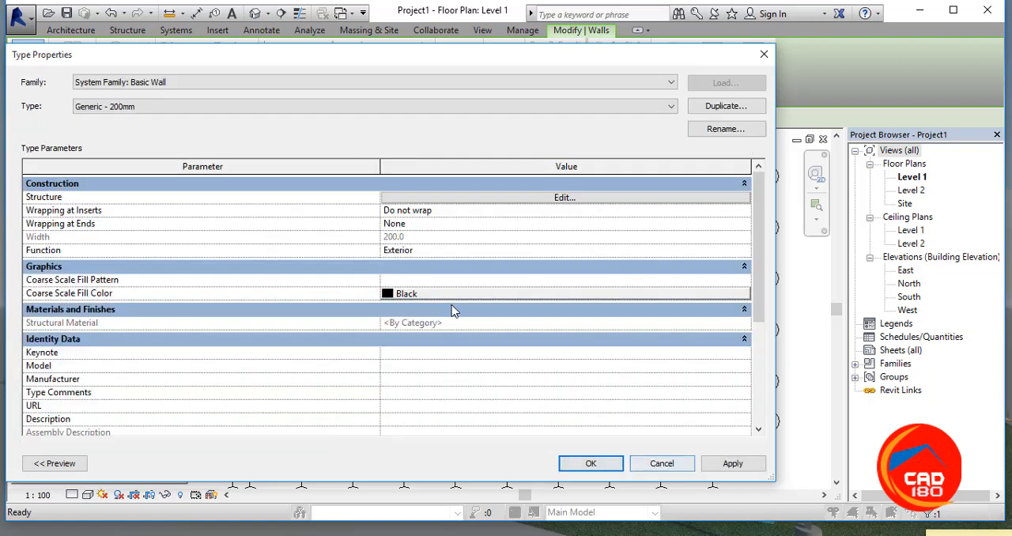
click(656, 463)
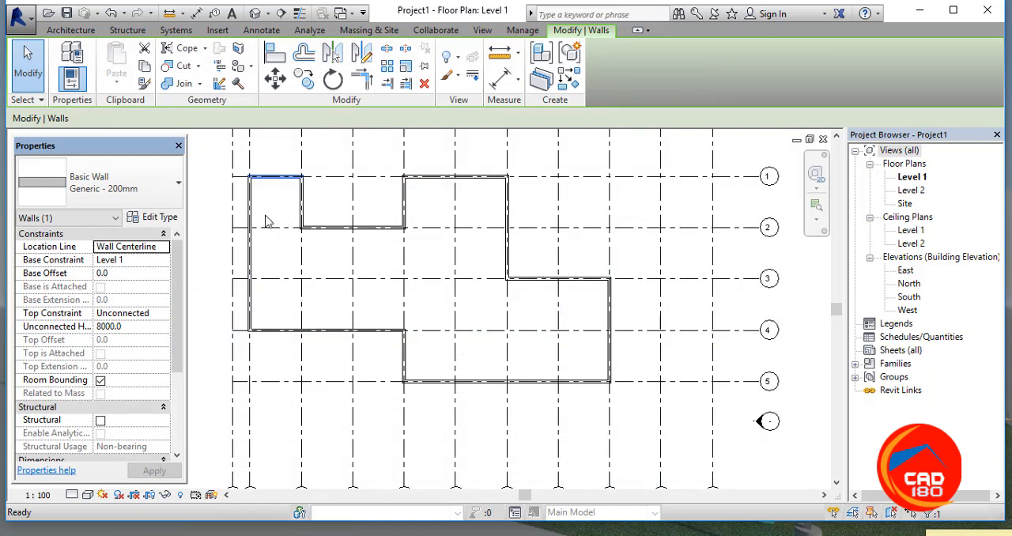
Step: Select all the walls of the building outline together in the Level 1 floor plan
drag(220, 158, 630, 424)
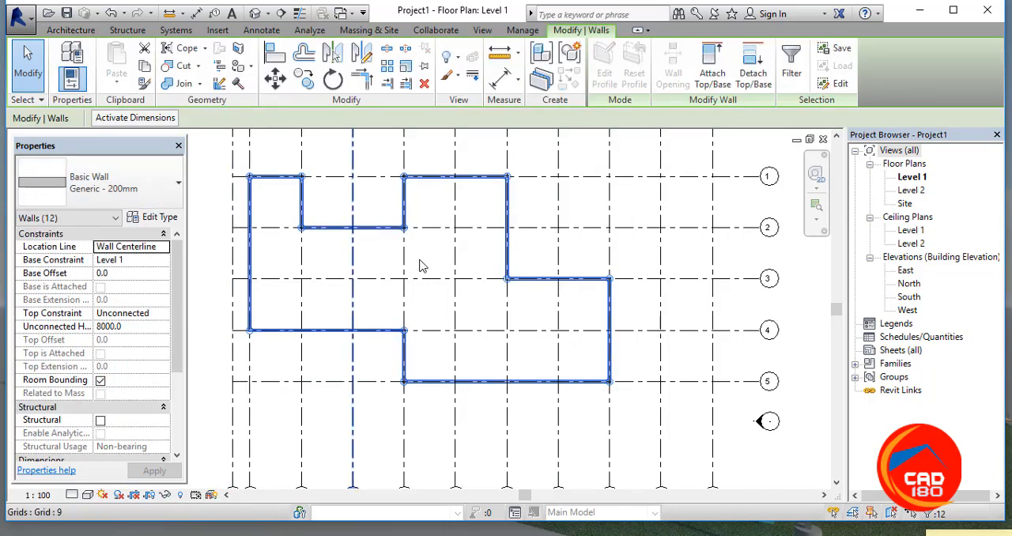
click(140, 328)
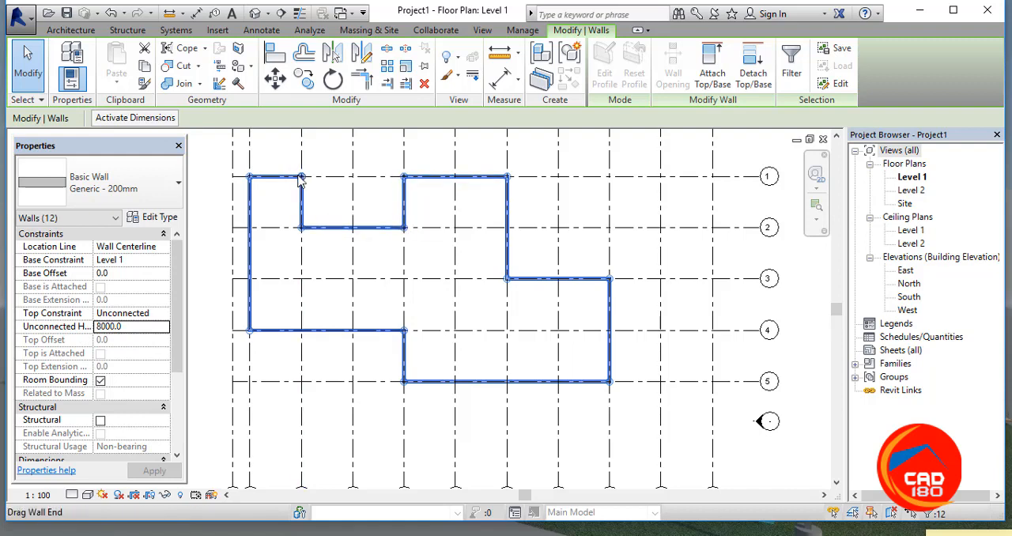
Step: Shift the wall corner at grid intersection 8/1 along grid 1 towards grid 7, and return it to the intersection
scroll(303, 179, up, 2)
scroll(309, 181, up, 3)
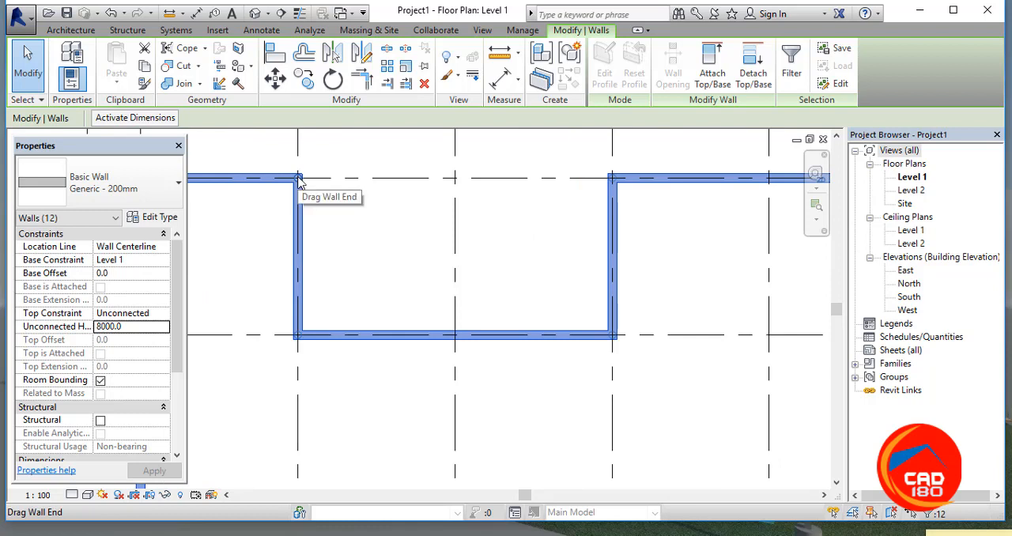
drag(299, 180, 267, 178)
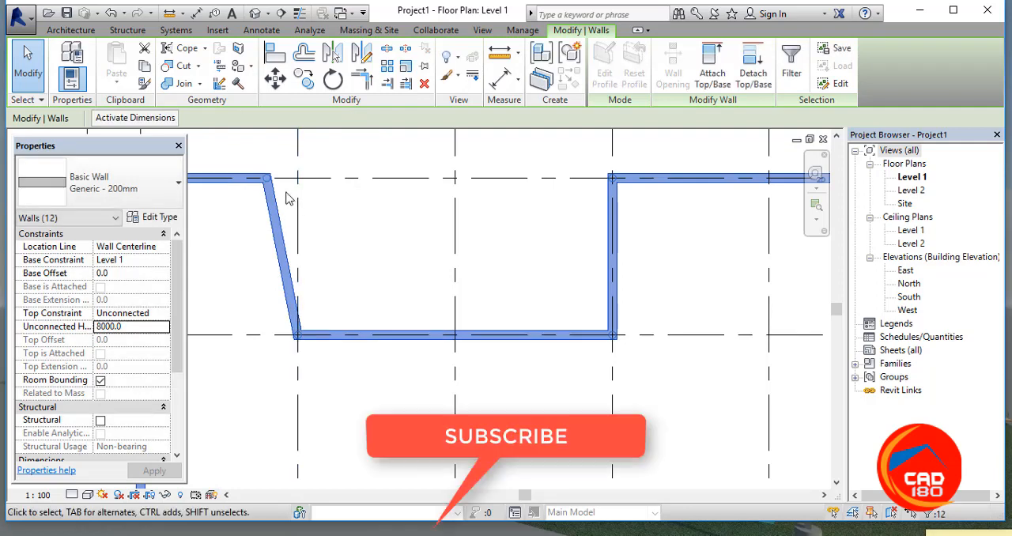
drag(267, 178, 297, 179)
scroll(351, 204, down, 1)
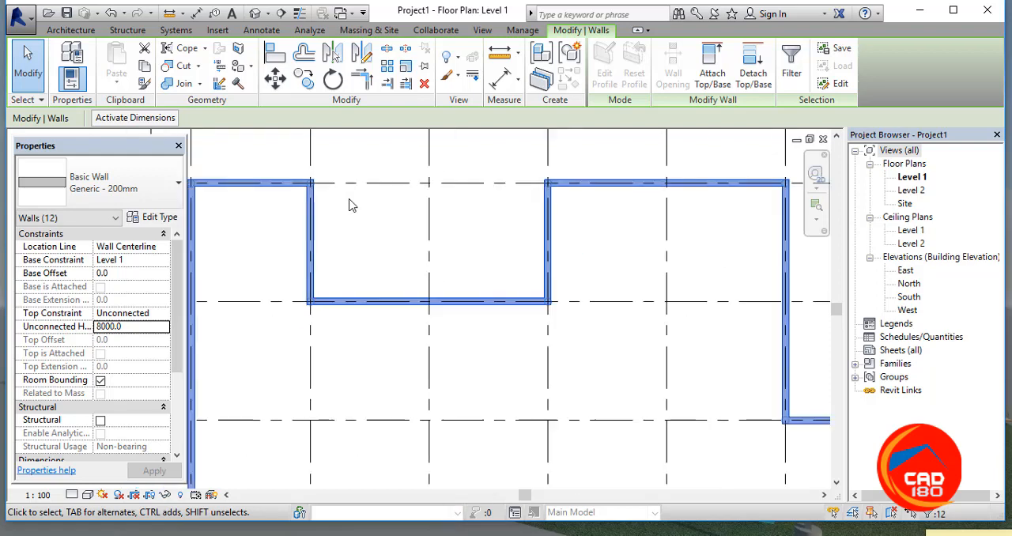
Step: Set the unconnected height of all the selected outline walls to 3250 and clear the selection
click(130, 333)
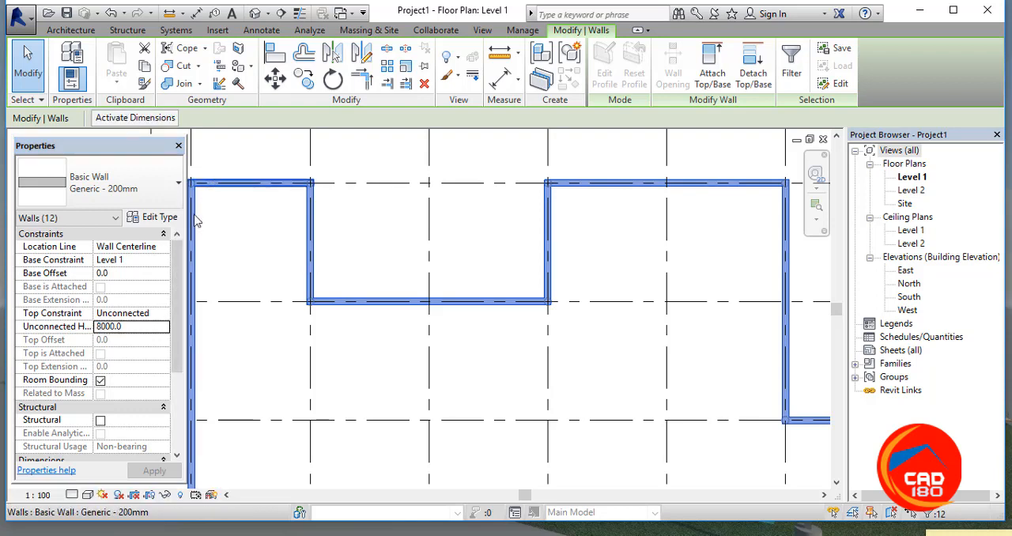
click(130, 326)
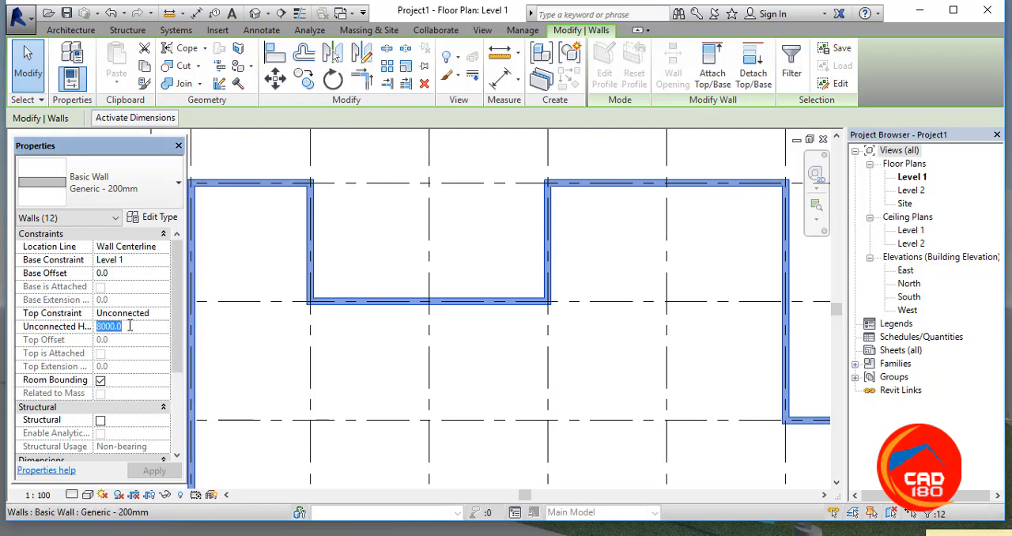
text(3)
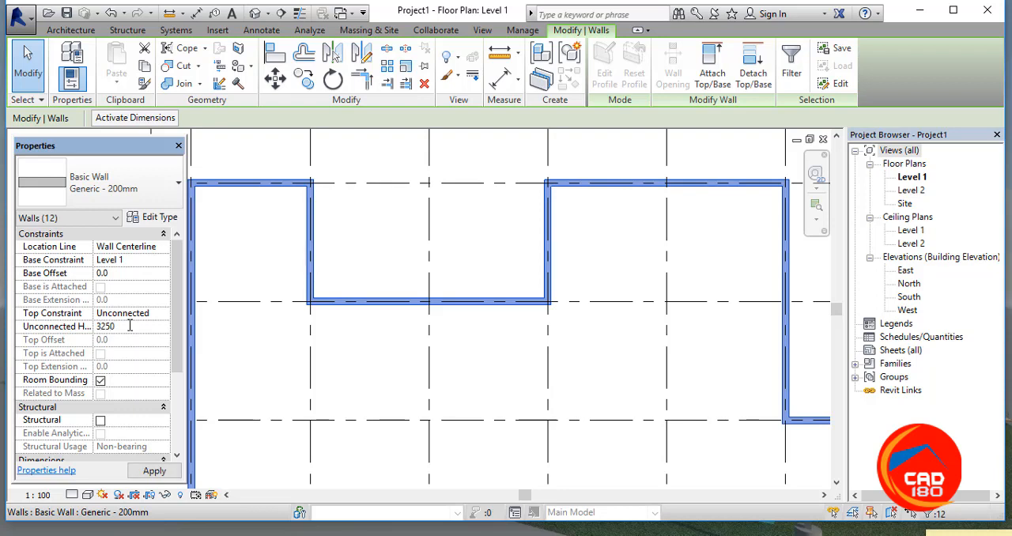
text(250)
scroll(231, 321, down, 2)
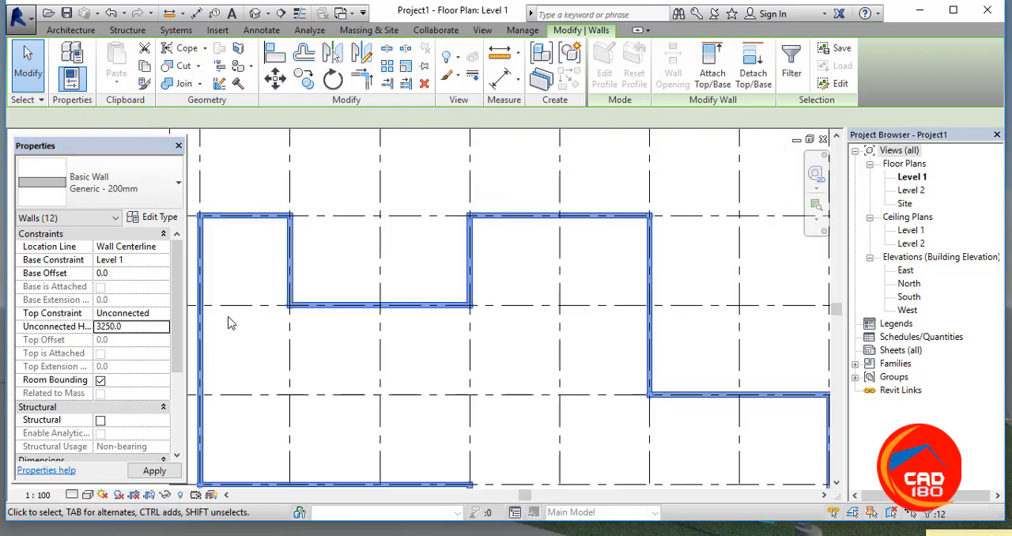
scroll(233, 323, down, 1)
middle_drag(334, 373, 418, 328)
scroll(411, 318, down, 1)
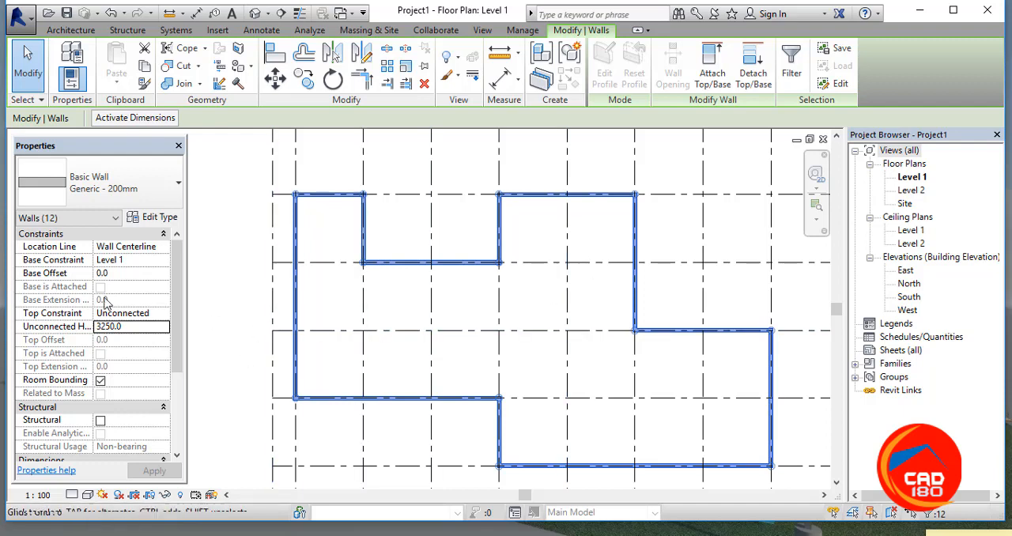
scroll(266, 278, down, 1)
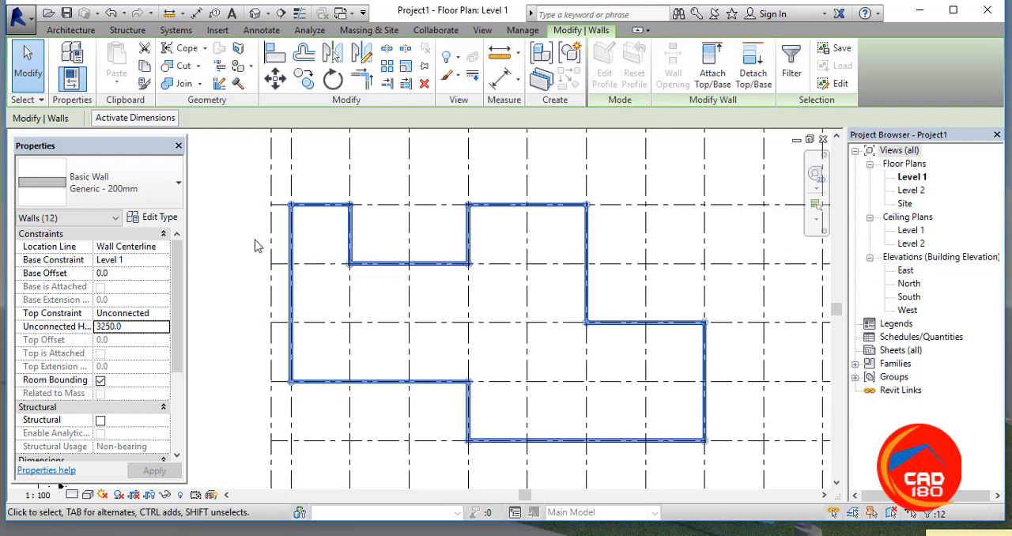
scroll(258, 224, down, 1)
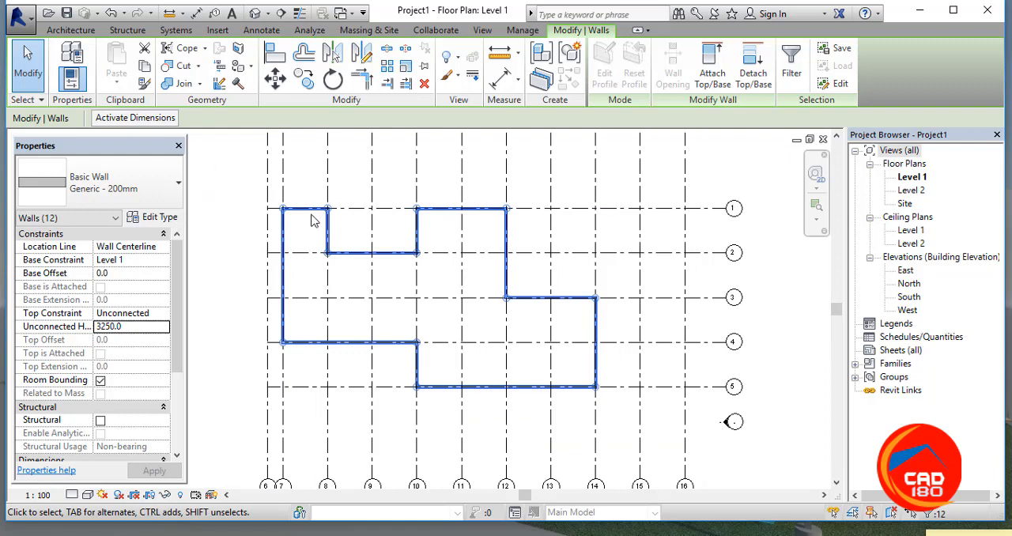
scroll(220, 324, down, 1)
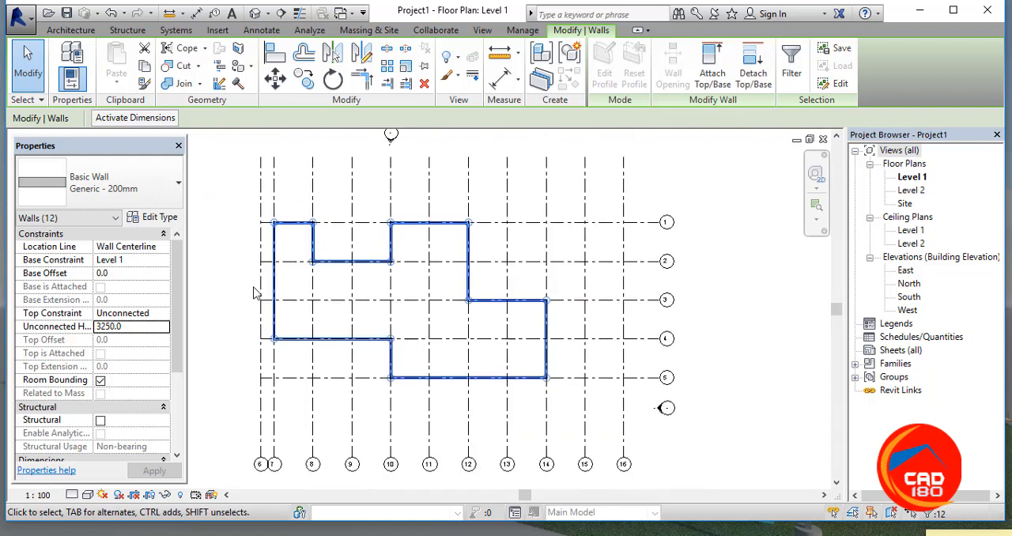
click(237, 239)
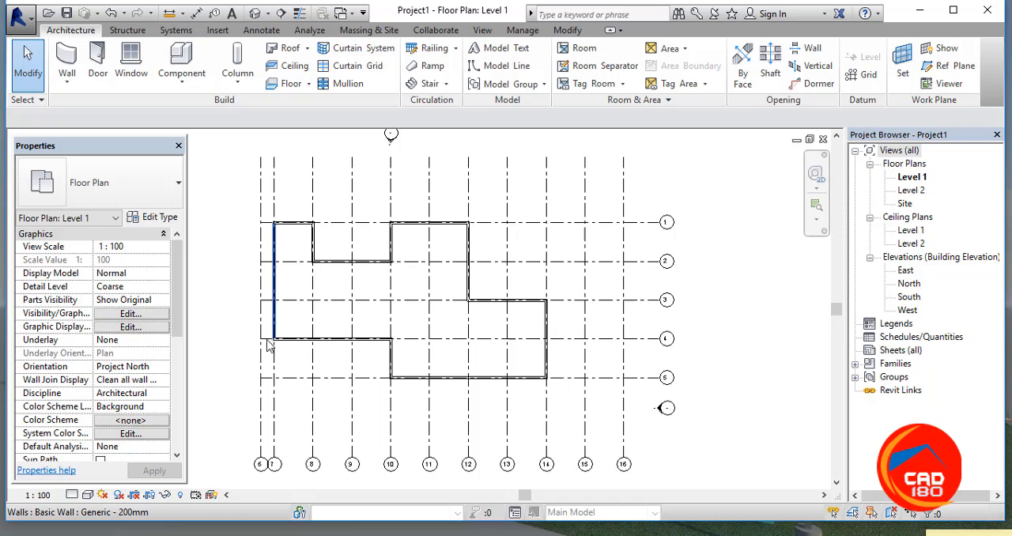
Step: Open the default 3D view and set its visual style to Realistic
click(252, 16)
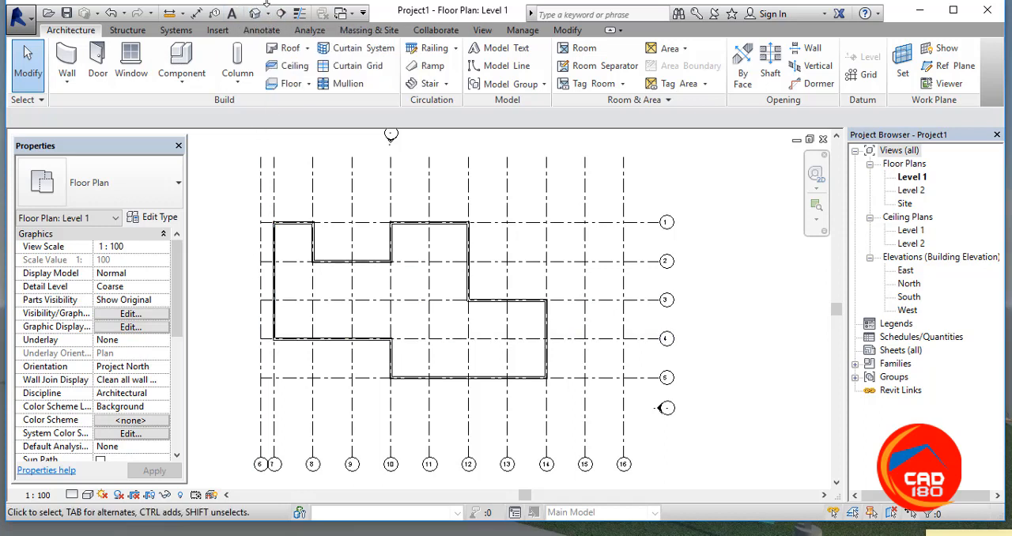
click(256, 15)
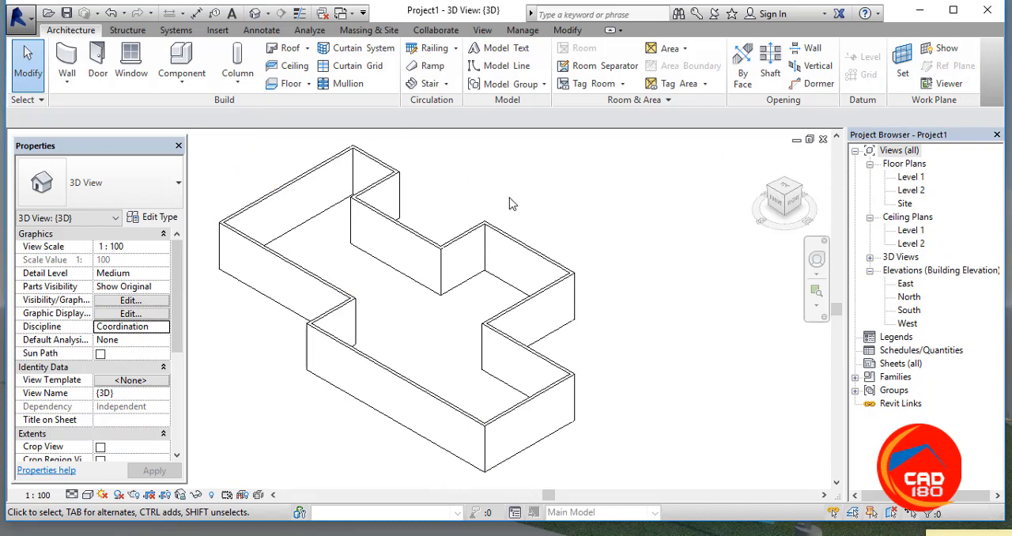
scroll(575, 299, up, 2)
scroll(575, 299, down, 5)
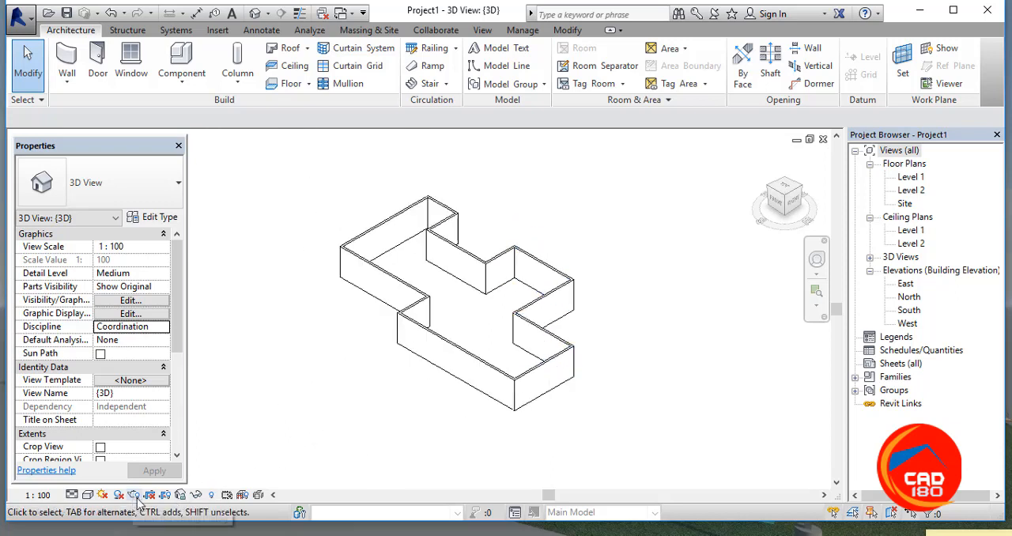
click(89, 502)
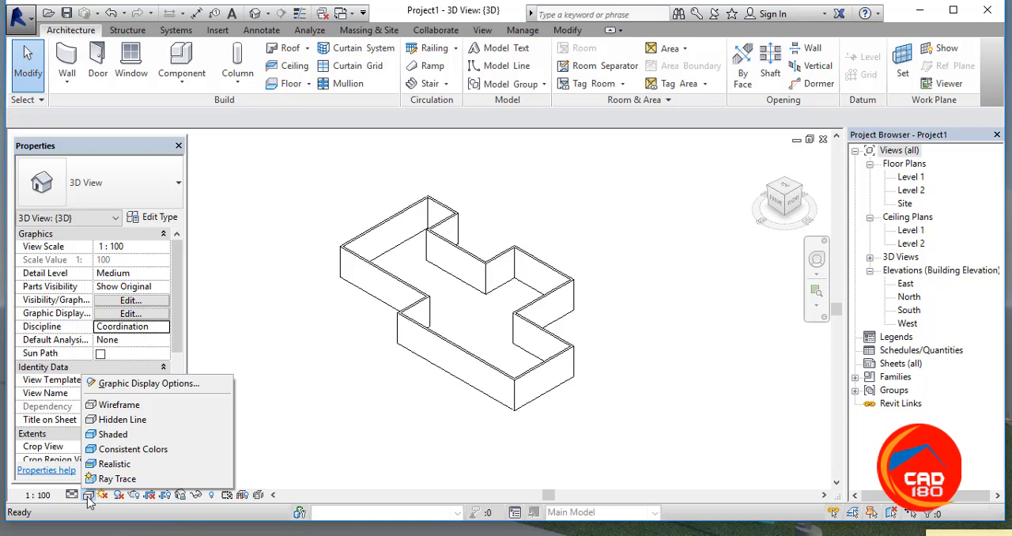
click(117, 465)
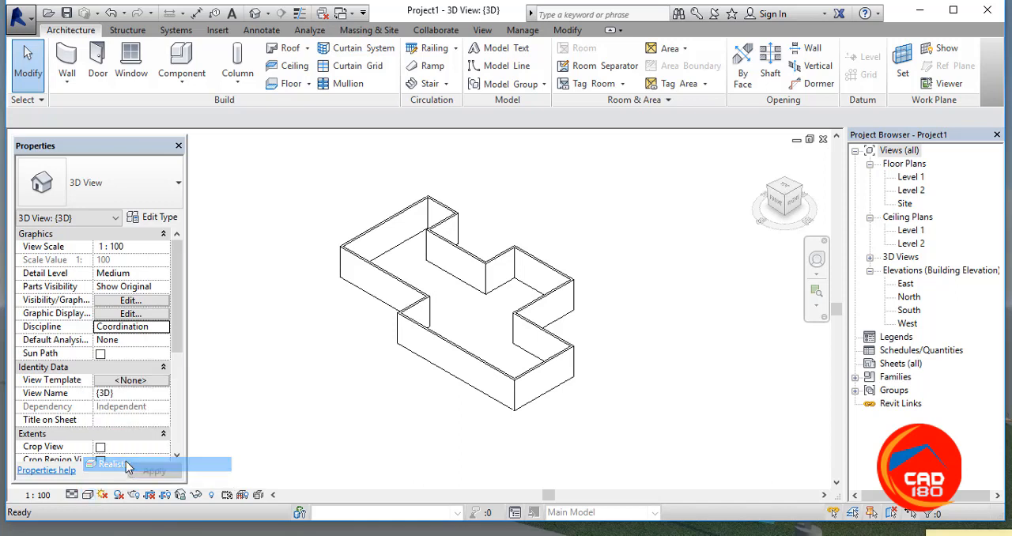
Step: Examine the building's wall outline in the 3D view from different distances and angles
scroll(522, 355, up, 5)
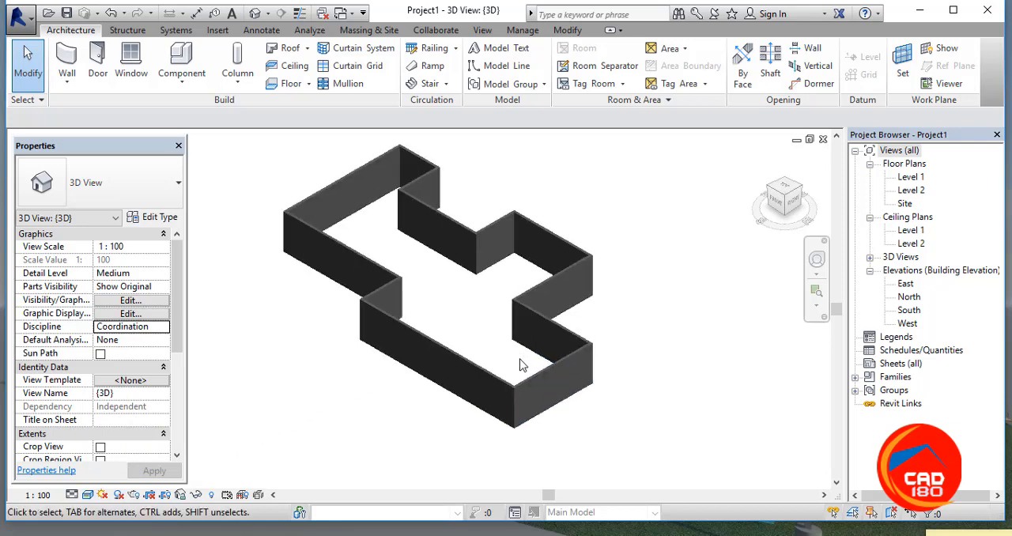
scroll(553, 414, down, 3)
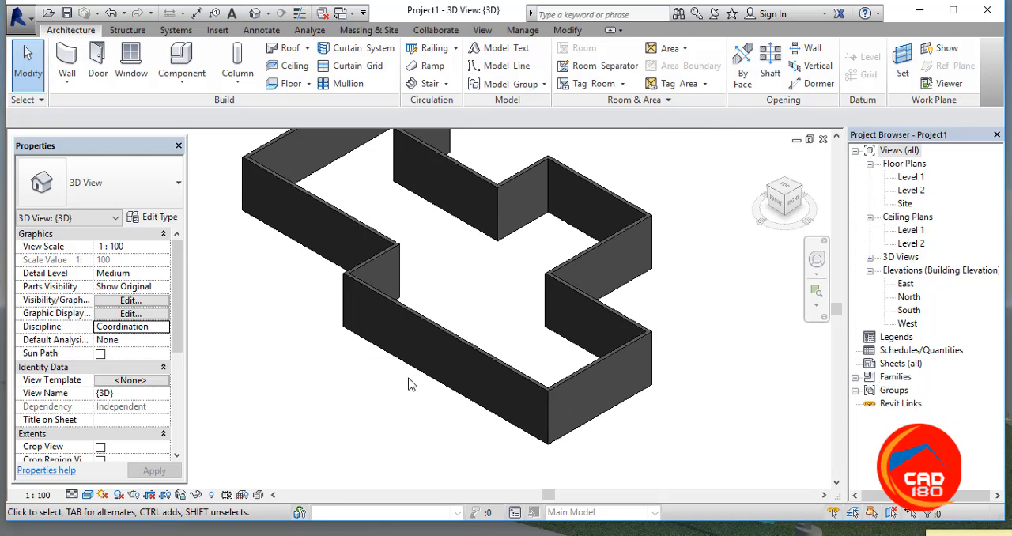
scroll(350, 255, down, 2)
middle_drag(351, 256, 377, 325)
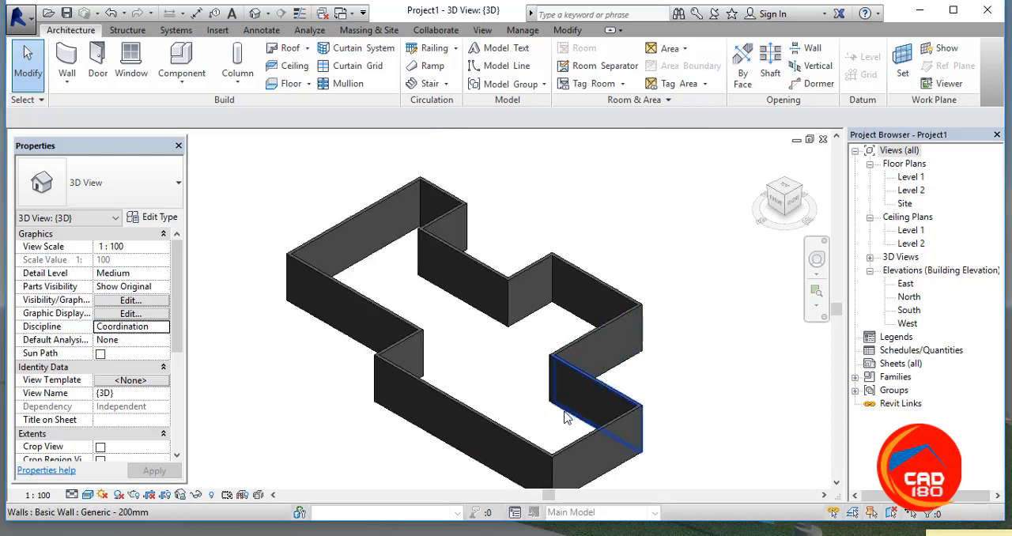
middle_drag(533, 348, 541, 283)
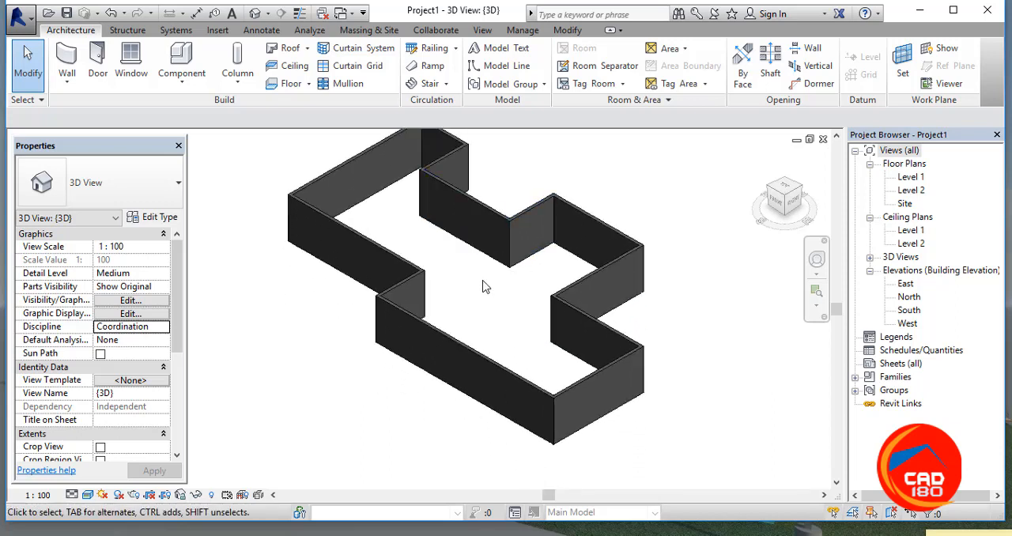
middle_drag(486, 286, 486, 311)
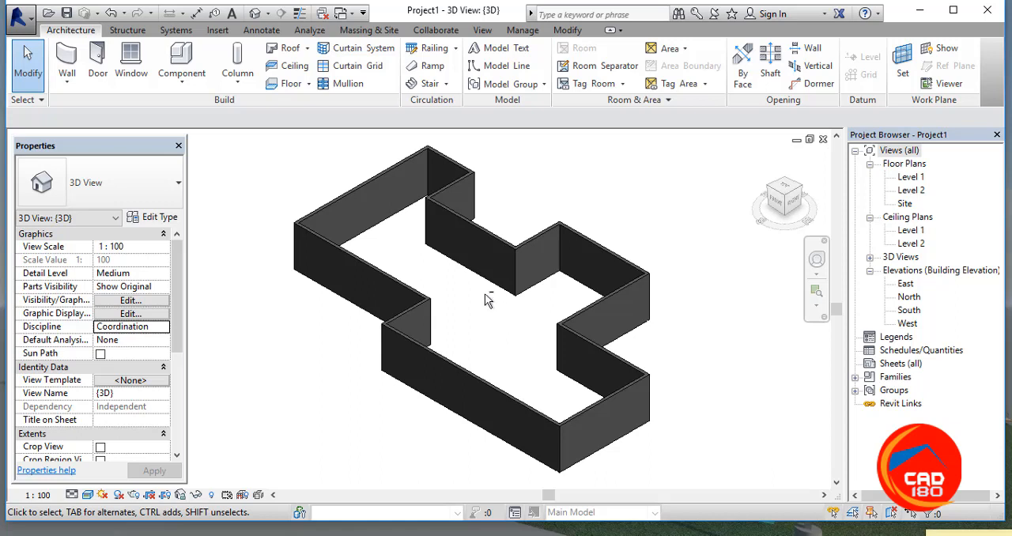
scroll(476, 344, down, 2)
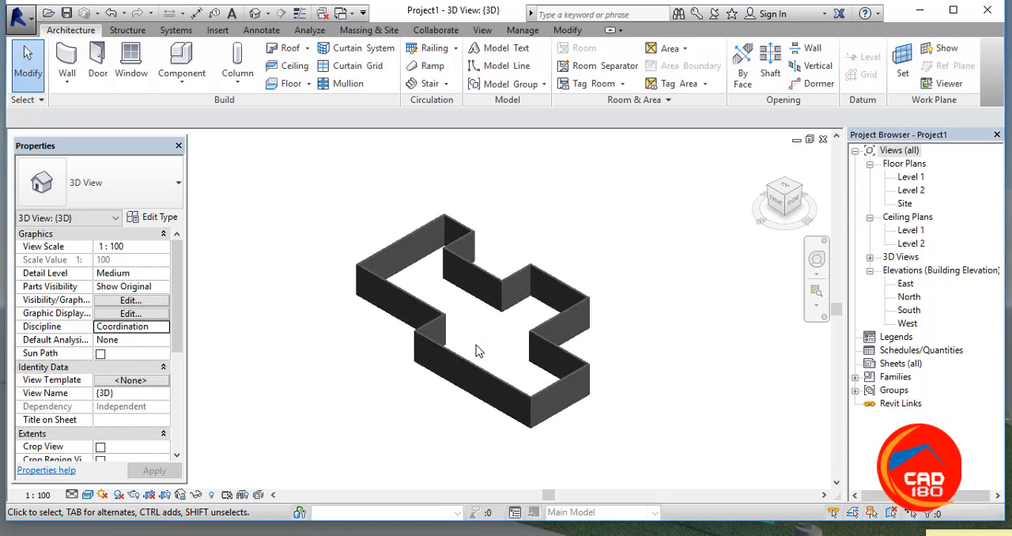
scroll(476, 345, down, 2)
scroll(477, 346, up, 3)
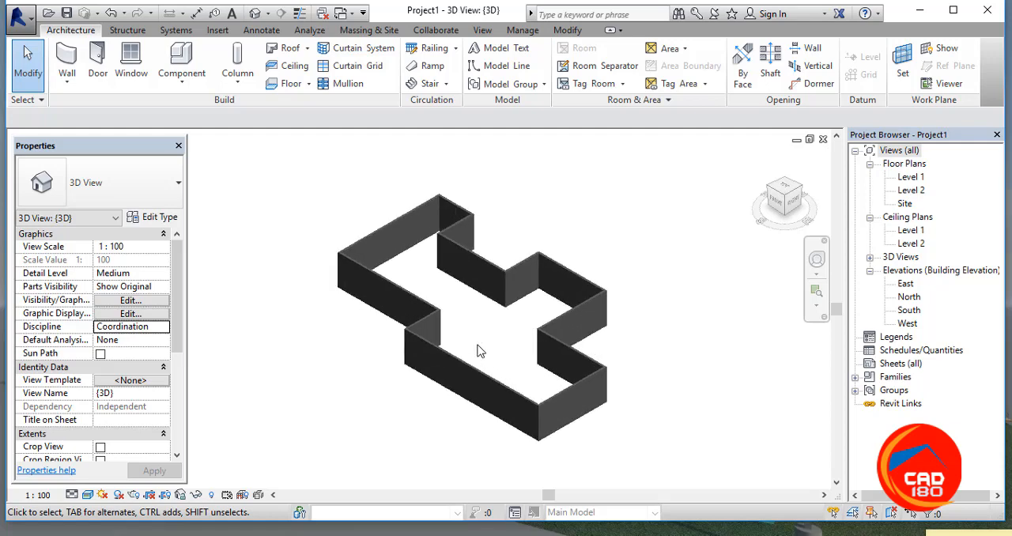
scroll(477, 345, down, 3)
scroll(478, 344, up, 2)
scroll(478, 349, up, 3)
shift+middle_drag(479, 347, 510, 291)
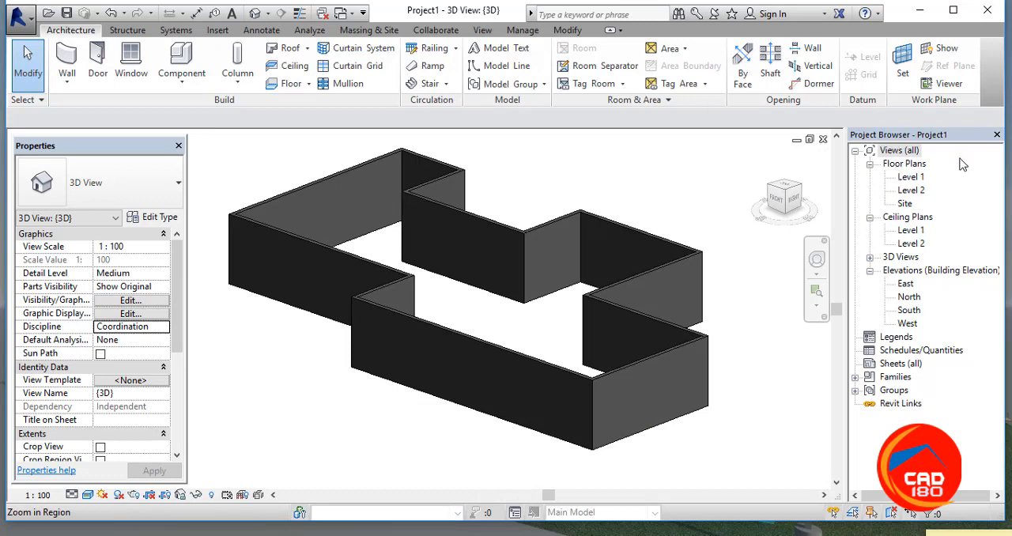
Step: Compare the wall outline in the Level 1 and Level 2 floor plans, and return to the Level 1 plan
double_click(909, 177)
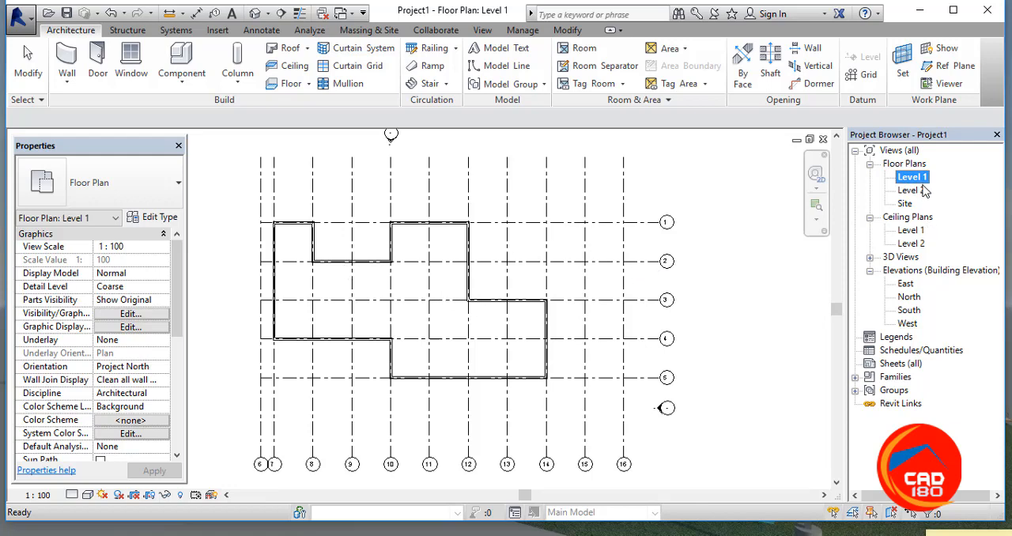
double_click(922, 191)
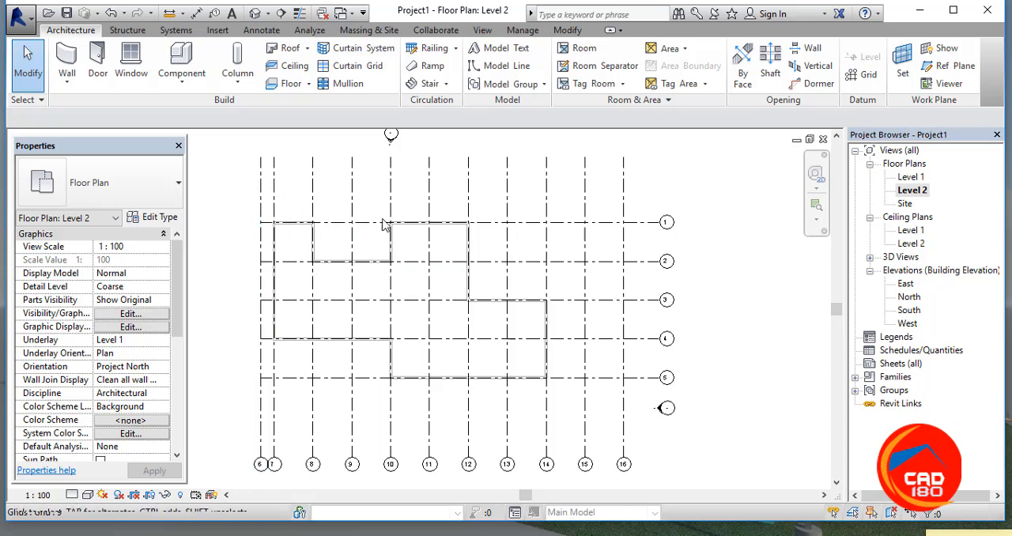
scroll(474, 286, up, 3)
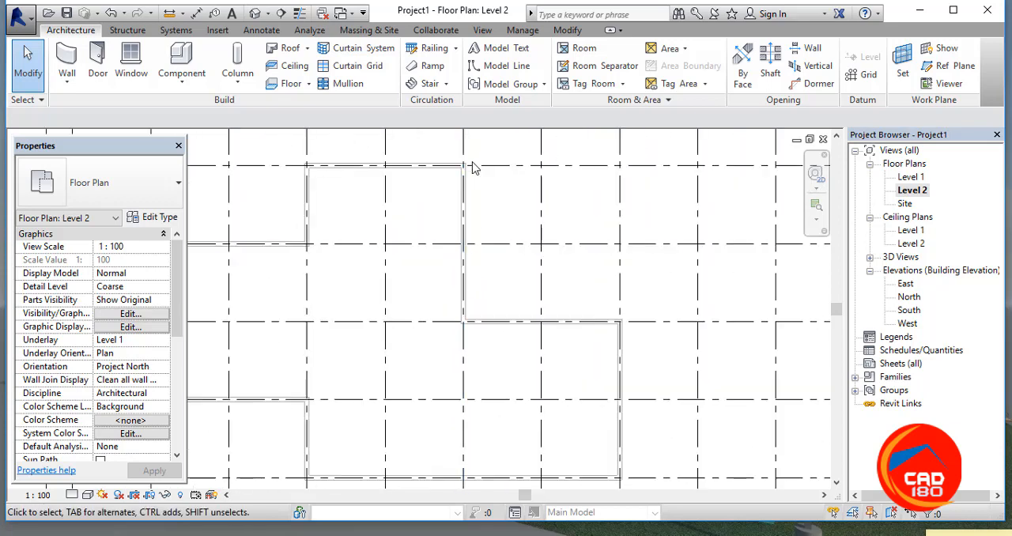
scroll(471, 319, up, 3)
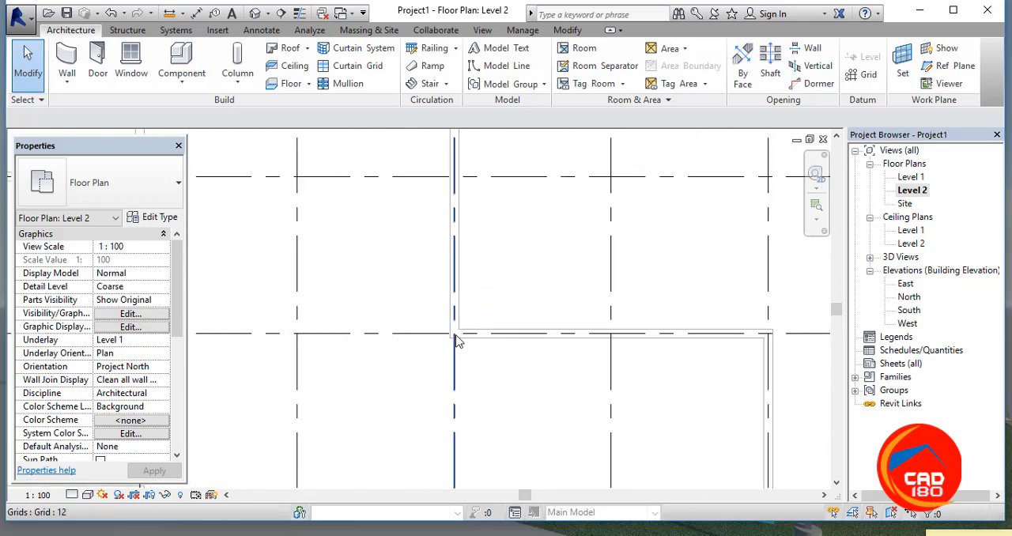
scroll(471, 320, down, 3)
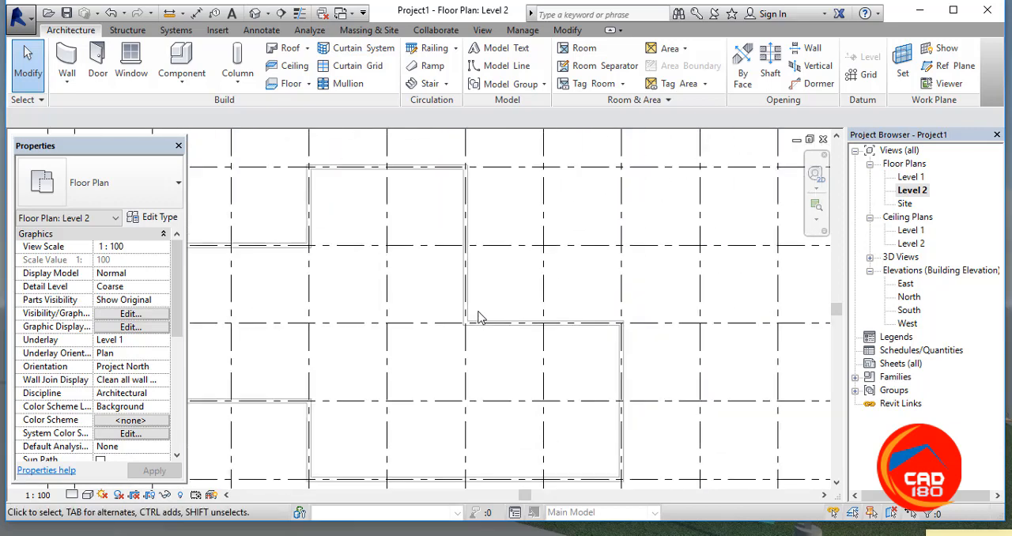
scroll(480, 315, down, 4)
scroll(489, 311, up, 3)
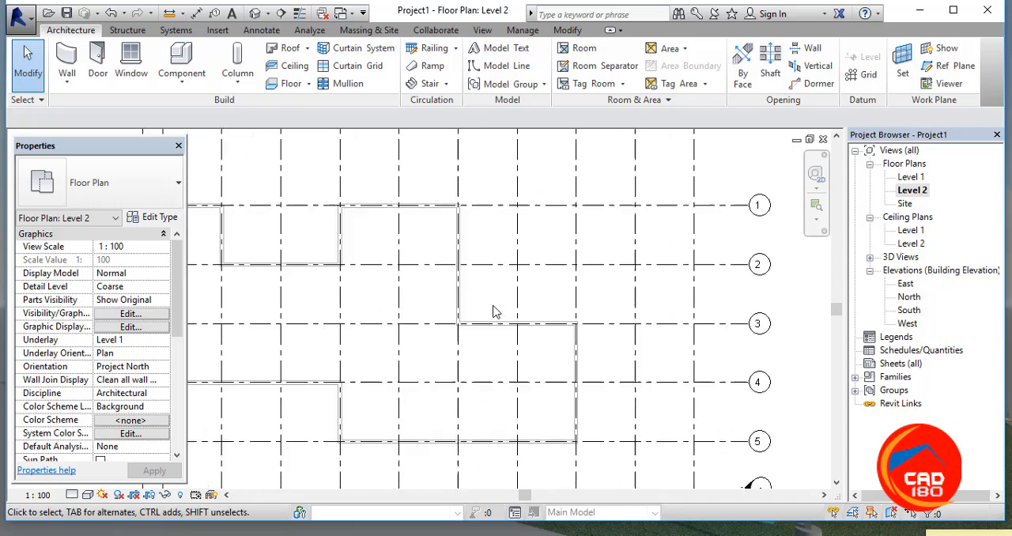
scroll(493, 311, up, 1)
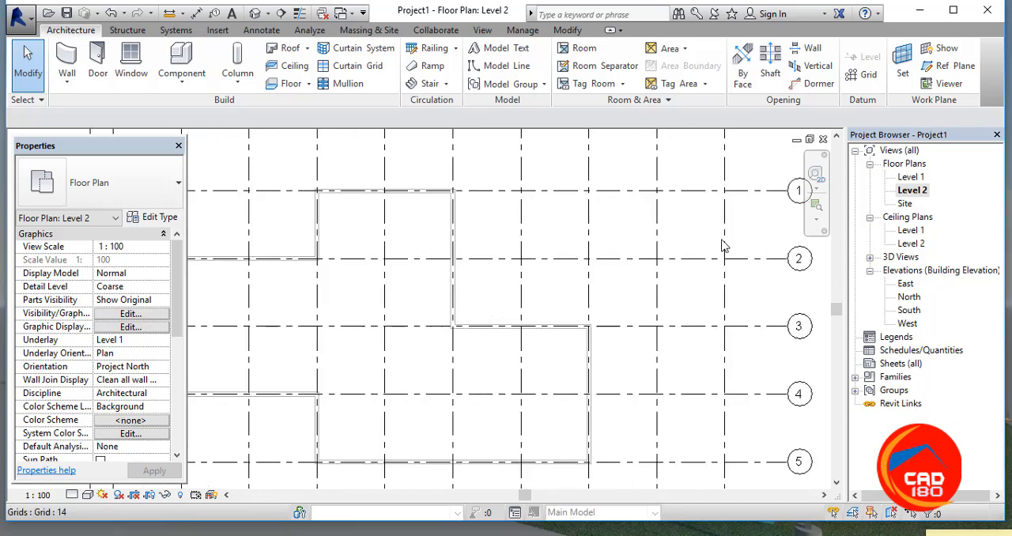
double_click(911, 178)
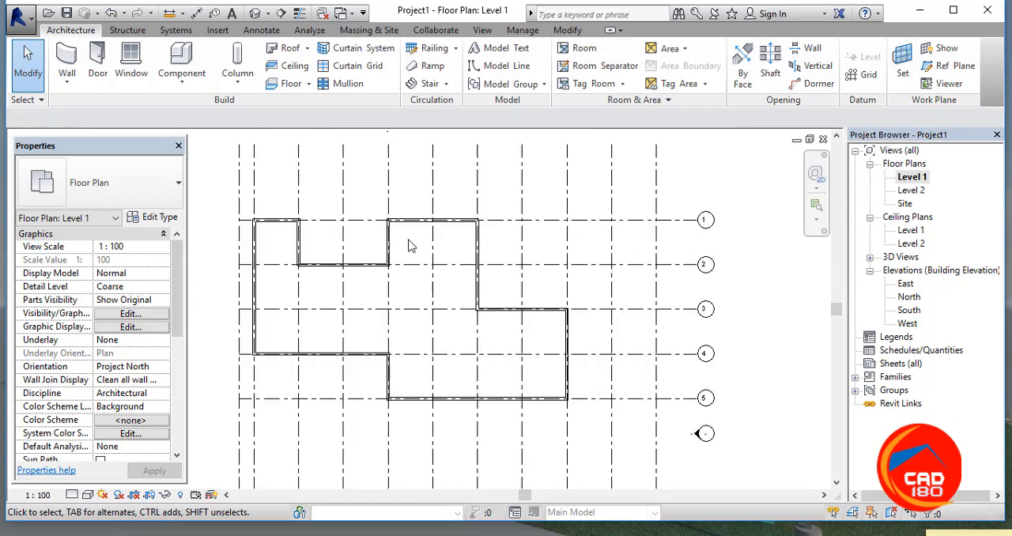
Step: Set the structure layer thickness of the Generic - 200mm wall type to 125, starting from the outline wall along grid 4
scroll(408, 246, up, 2)
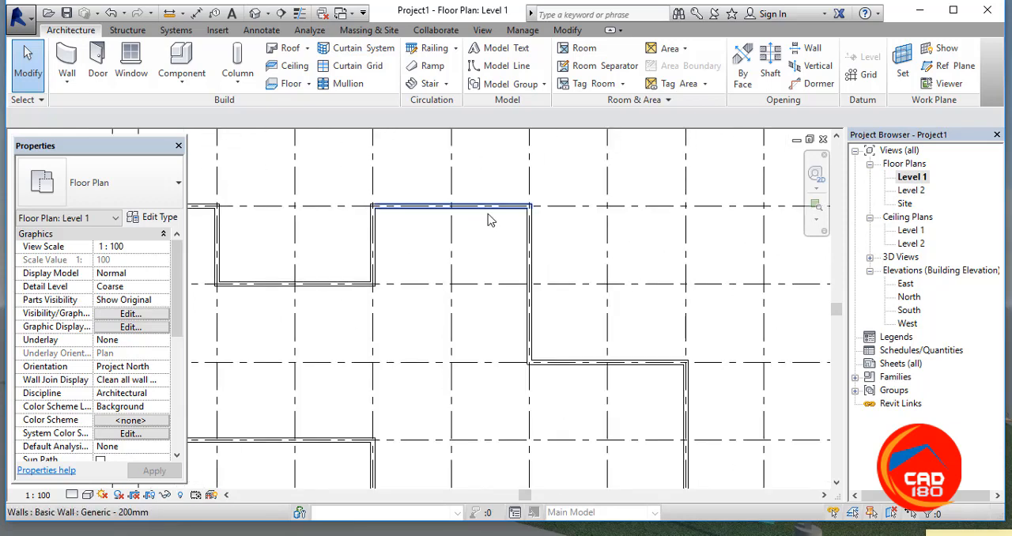
scroll(395, 237, down, 2)
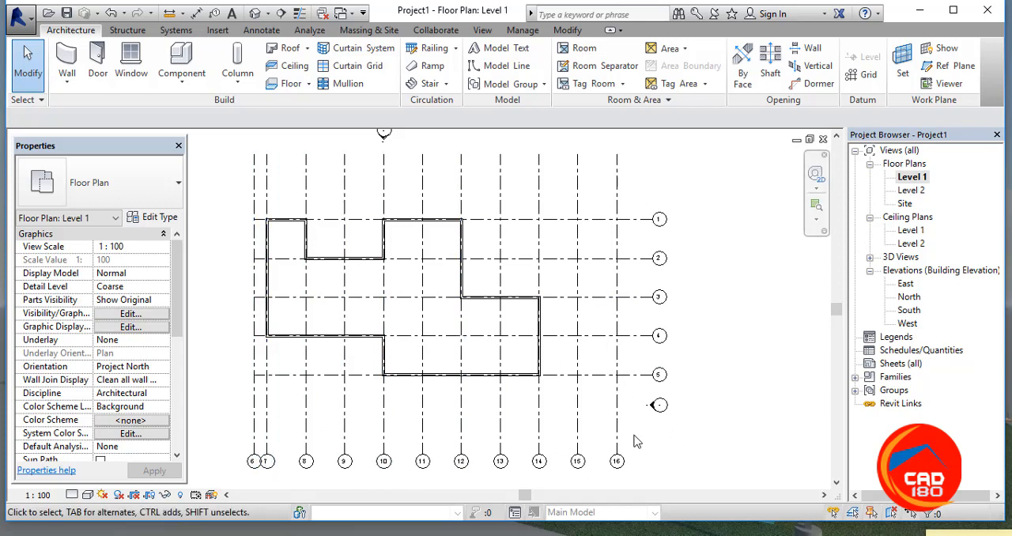
click(315, 340)
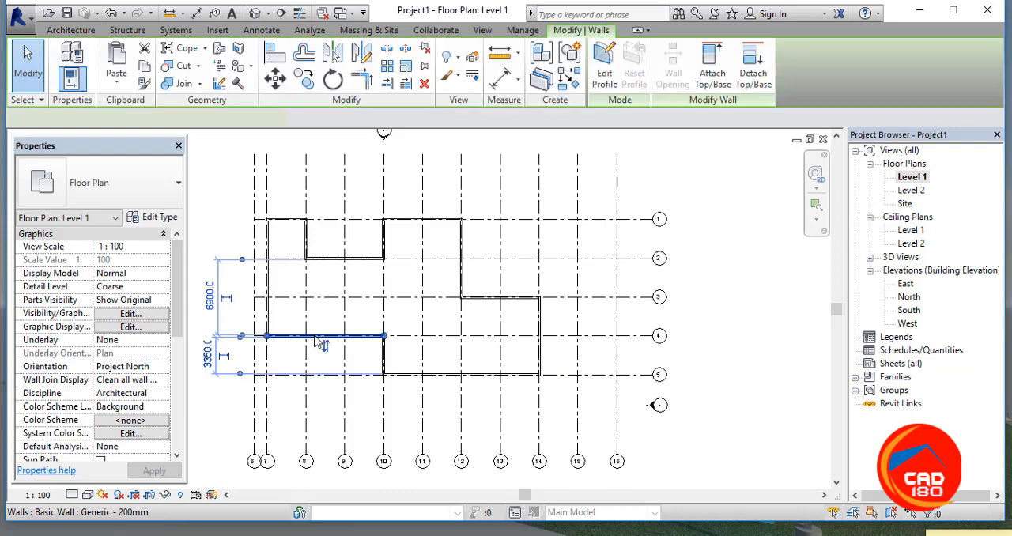
click(160, 219)
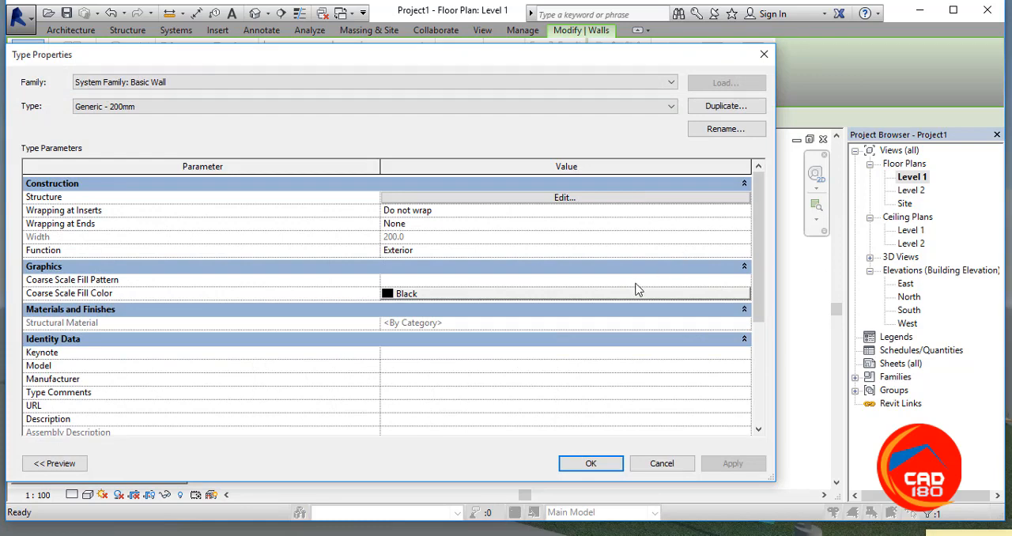
click(564, 198)
click(405, 197)
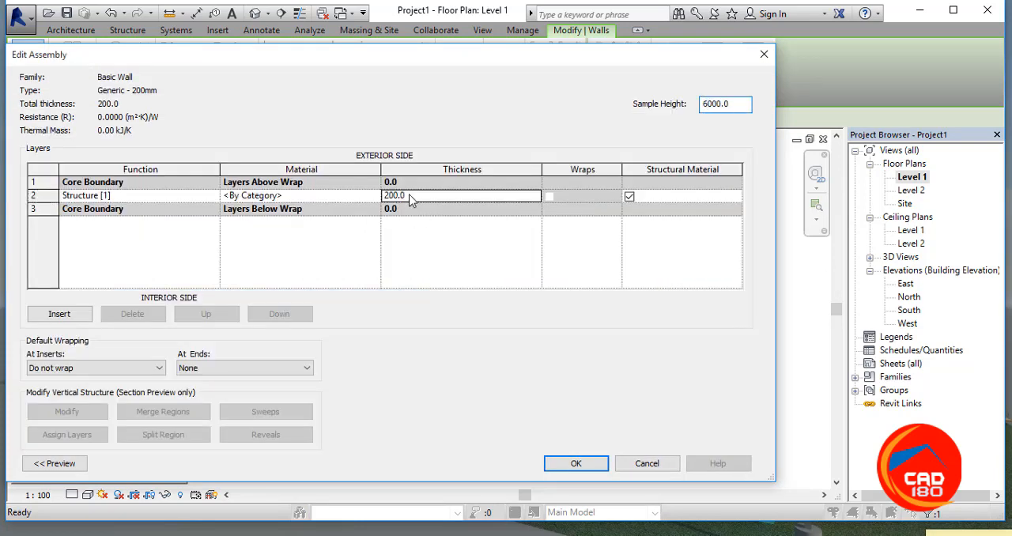
drag(409, 195, 383, 199)
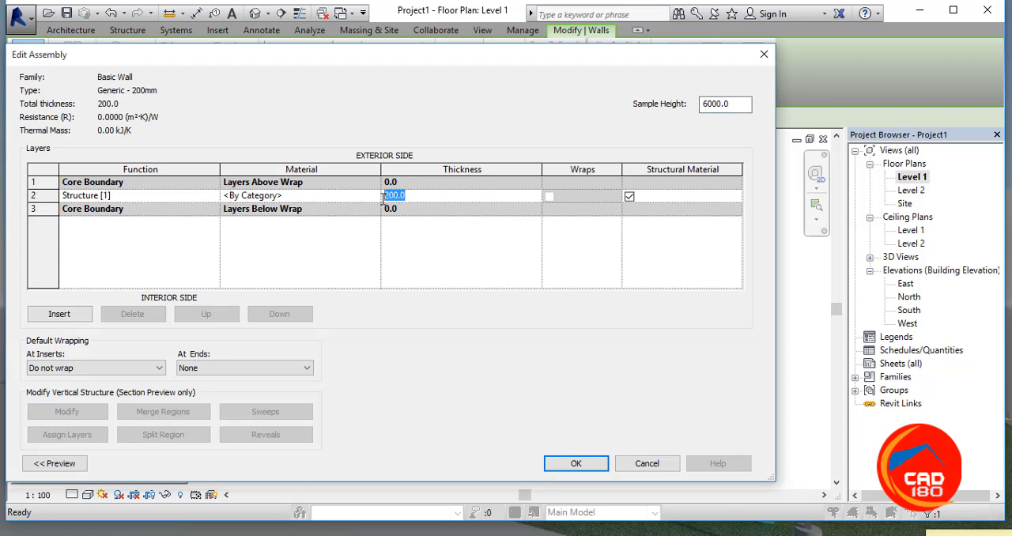
text(125)
click(577, 464)
click(590, 464)
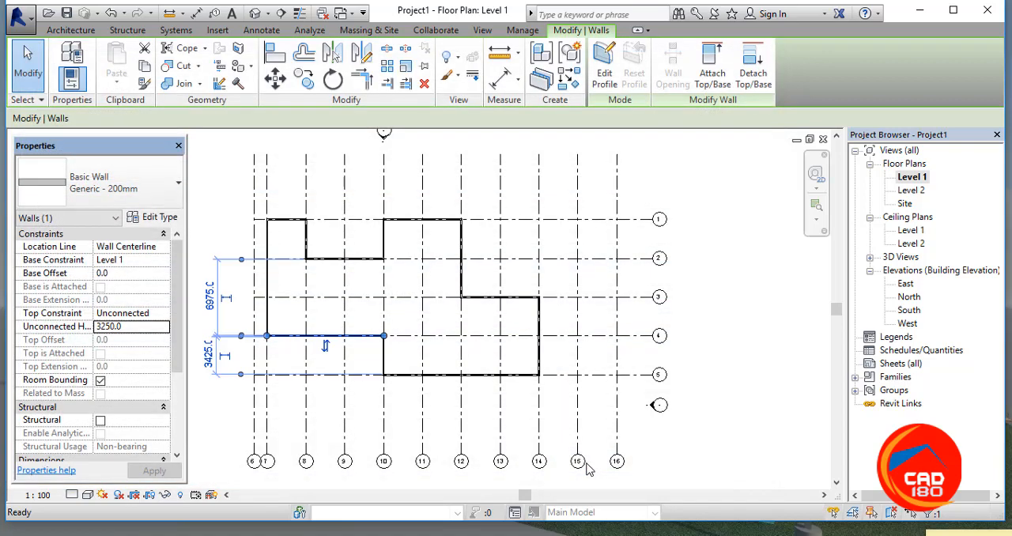
Step: Examine the thickness and corners of the outline walls in the Level 1 plan, and select the wall along grid 4
scroll(340, 265, up, 4)
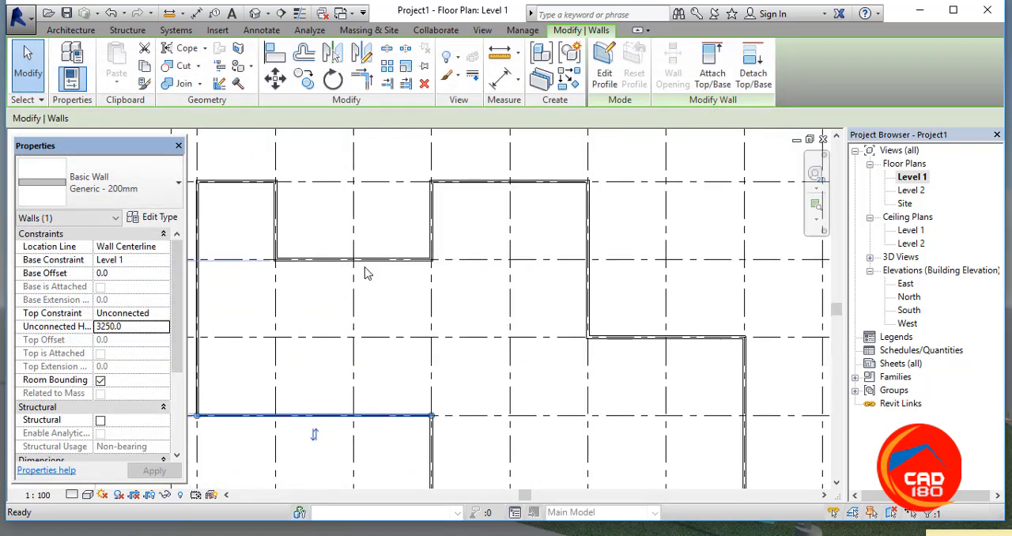
scroll(678, 294, down, 2)
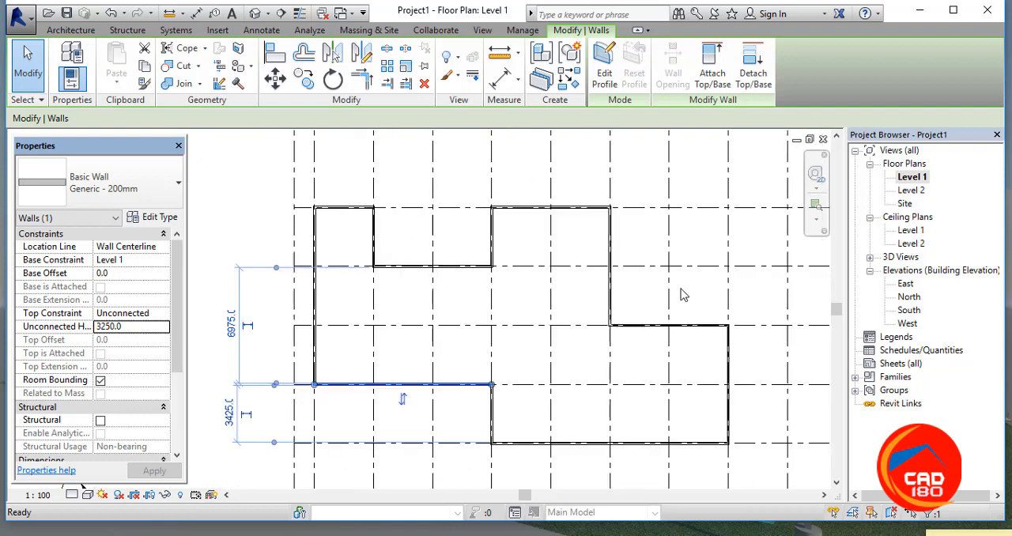
scroll(491, 403, up, 2)
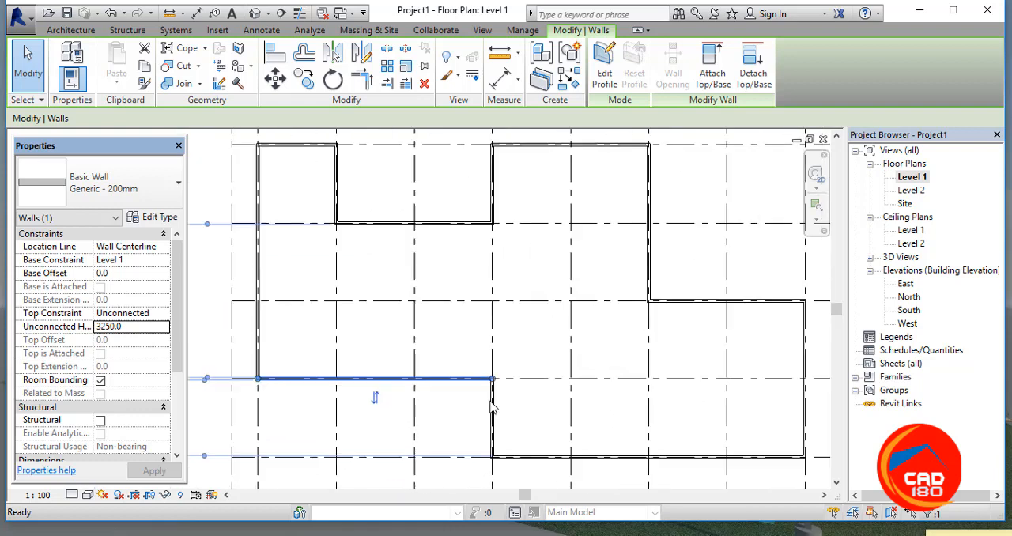
click(469, 401)
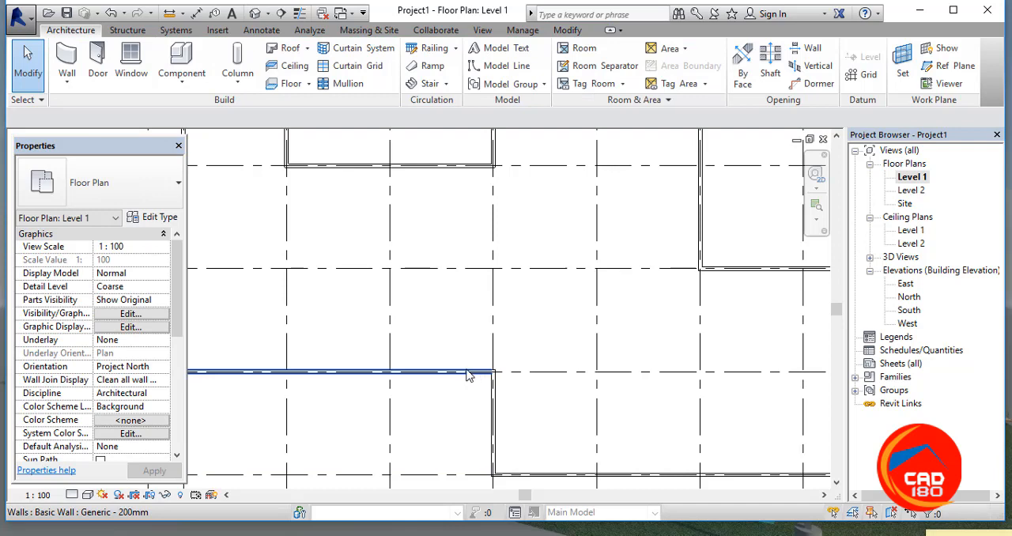
scroll(467, 375, down, 2)
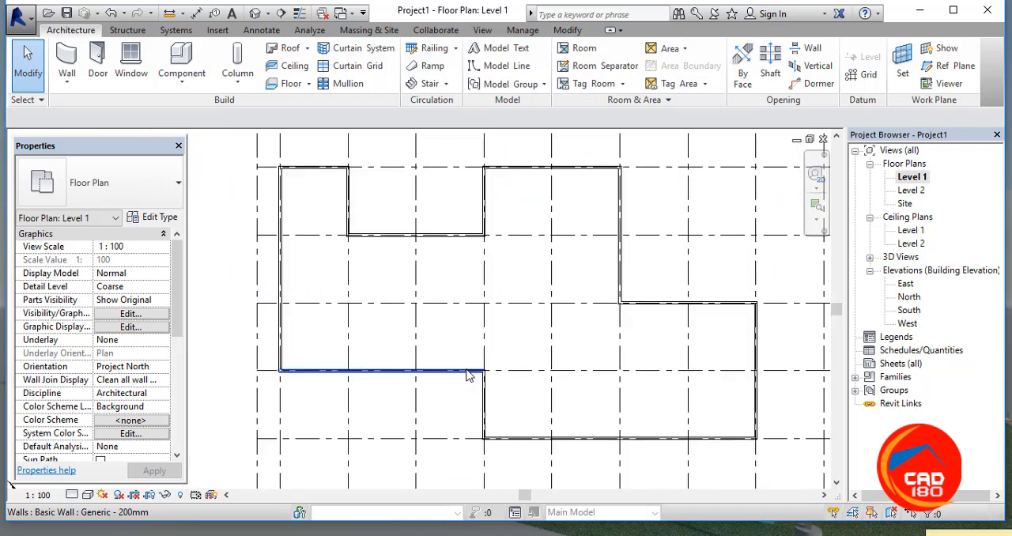
click(290, 376)
scroll(289, 378, up, 2)
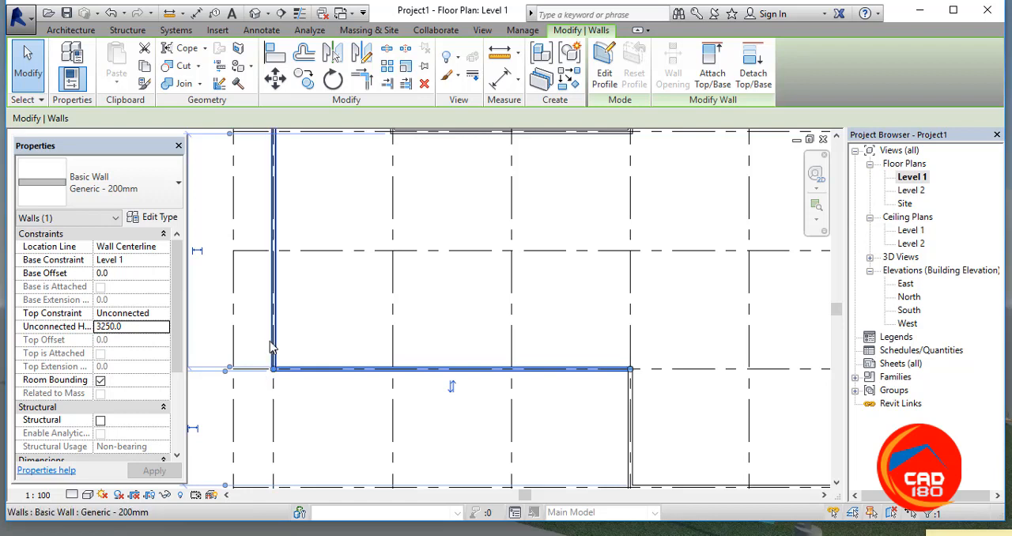
scroll(269, 344, up, 2)
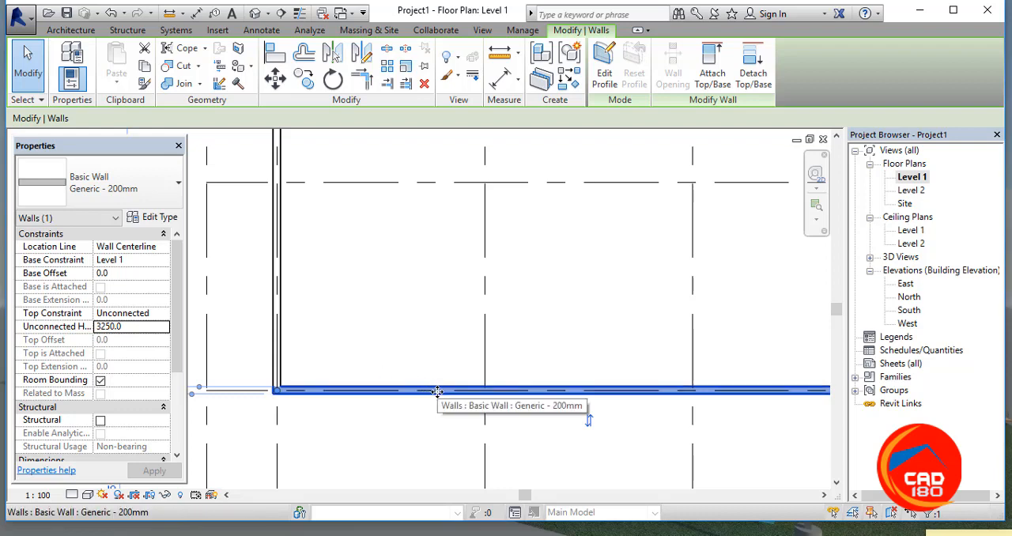
scroll(436, 390, down, 2)
scroll(439, 389, down, 2)
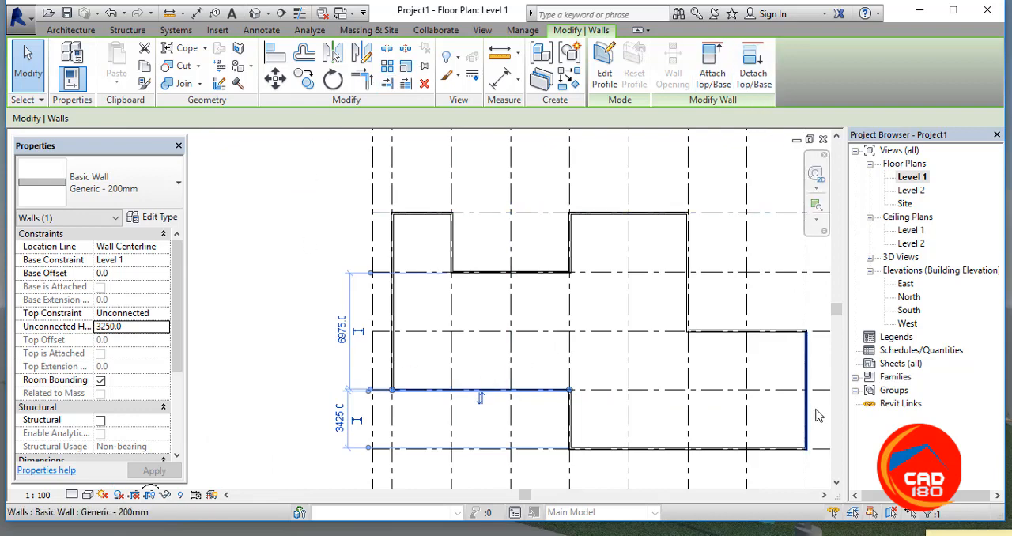
Step: Duplicate the selected wall's type under the name "250 wall"
click(166, 222)
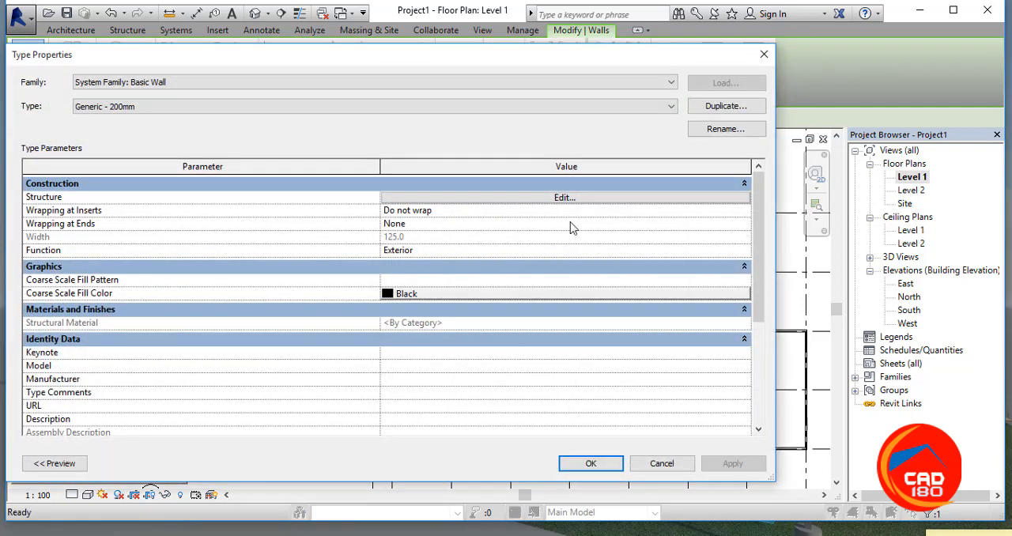
click(723, 108)
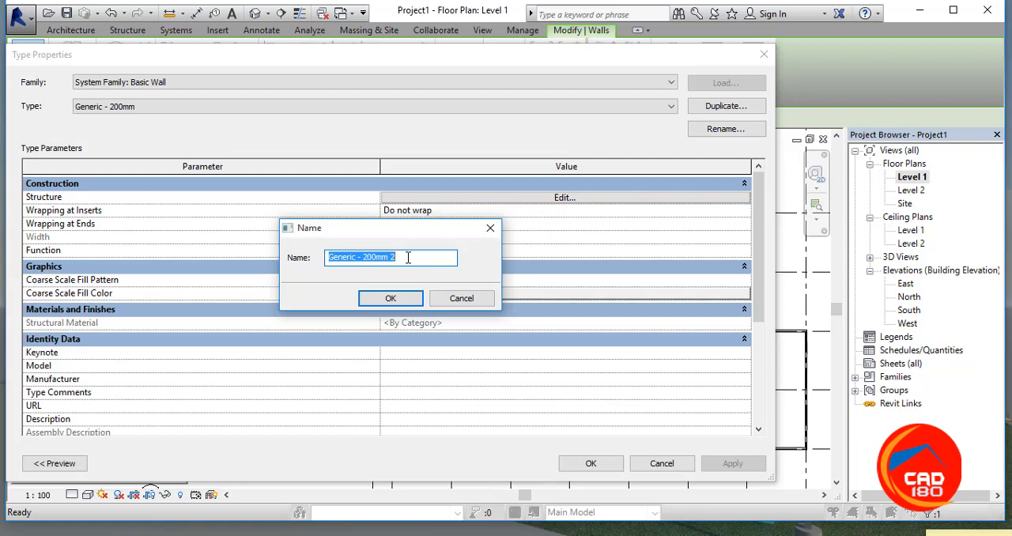
text(250 wall)
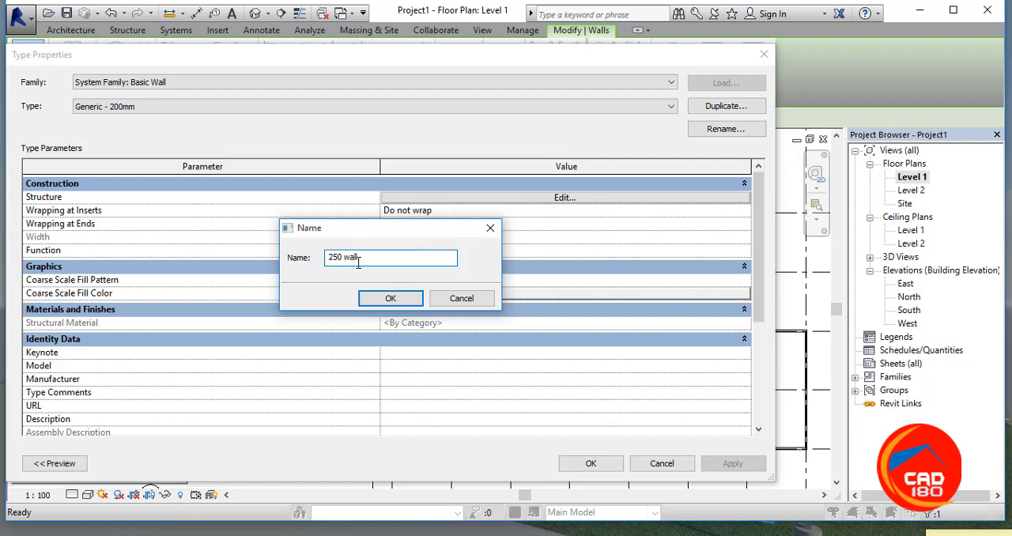
click(387, 299)
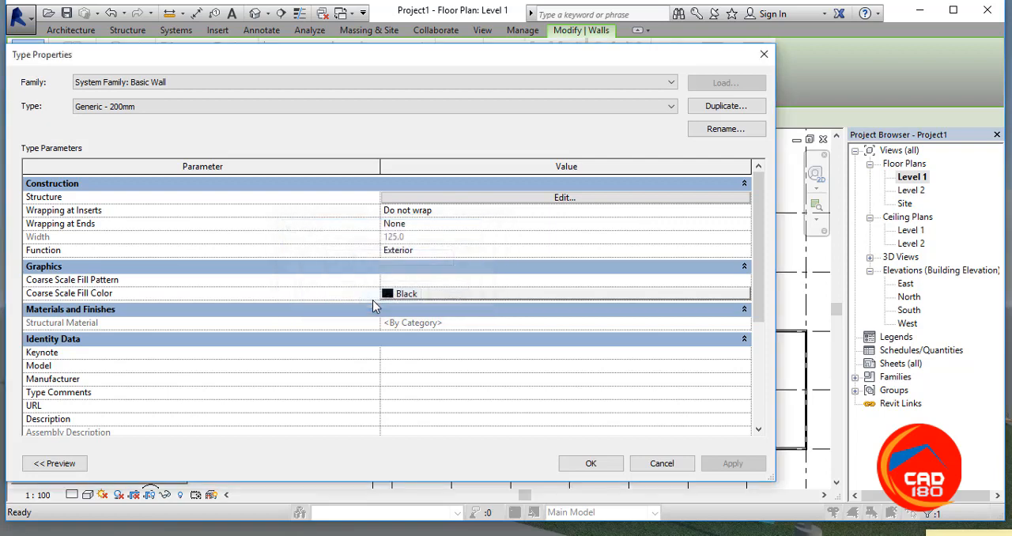
Step: Set the structure layer thickness of the 250 wall type to 250, apply it to the selected wall and clear the selection
click(563, 197)
click(431, 194)
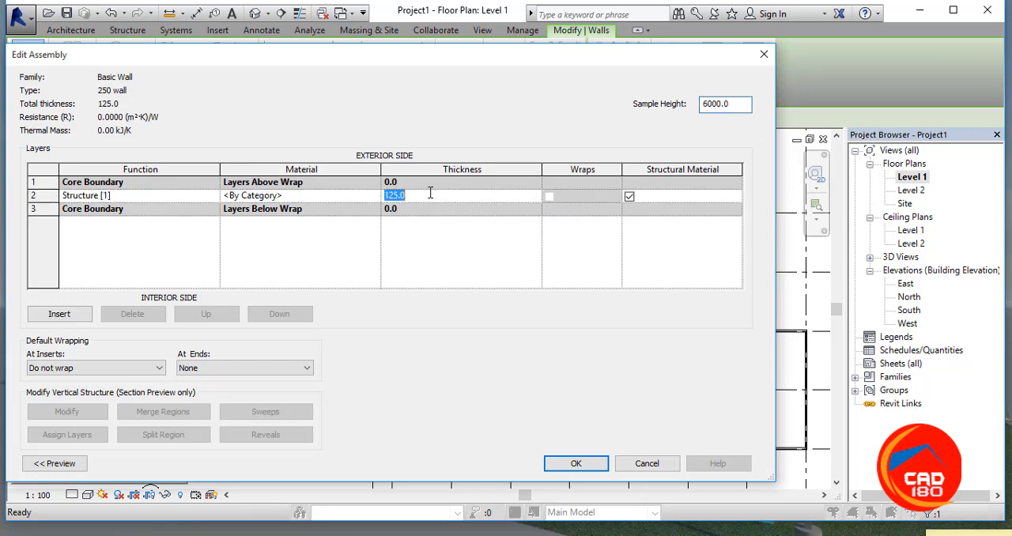
text(2)
click(575, 463)
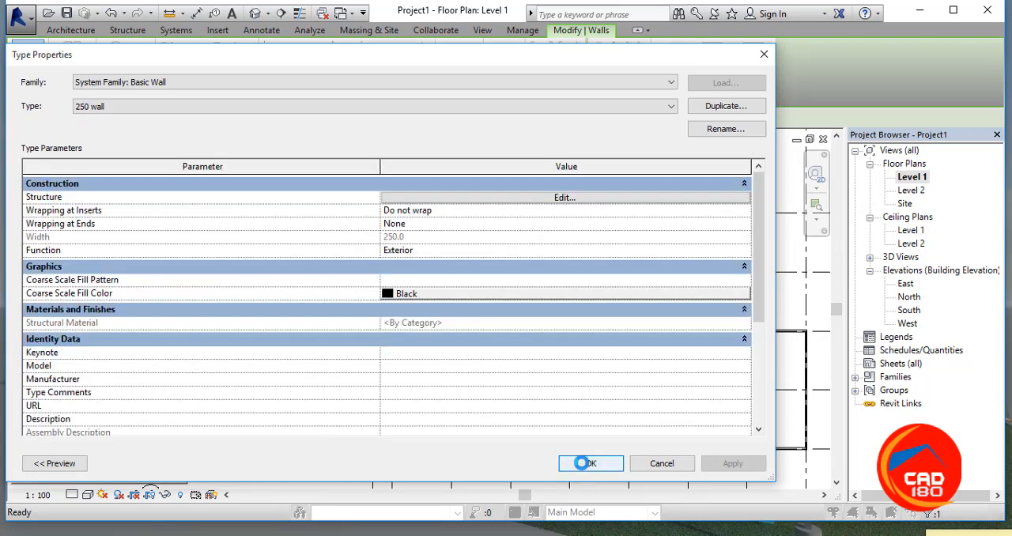
click(581, 463)
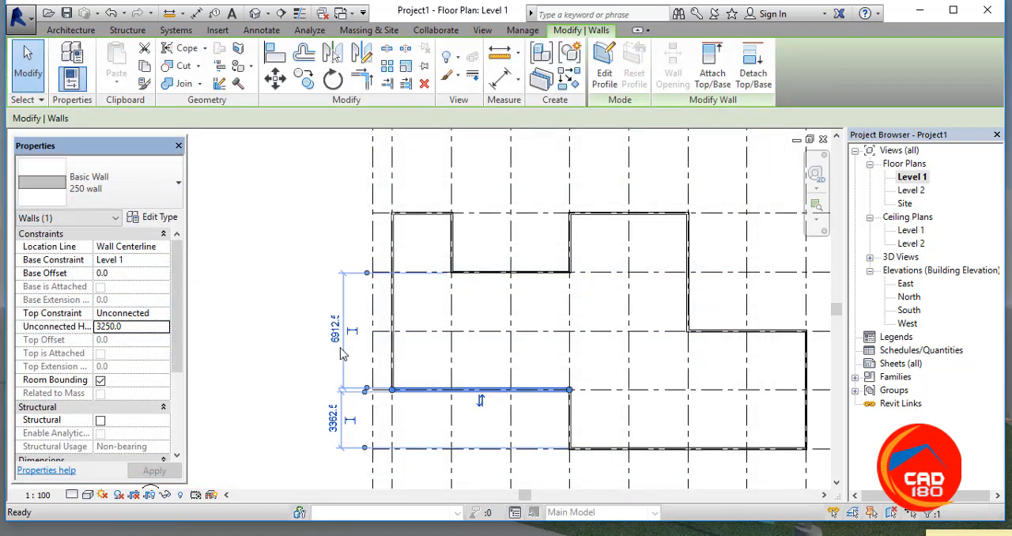
click(310, 358)
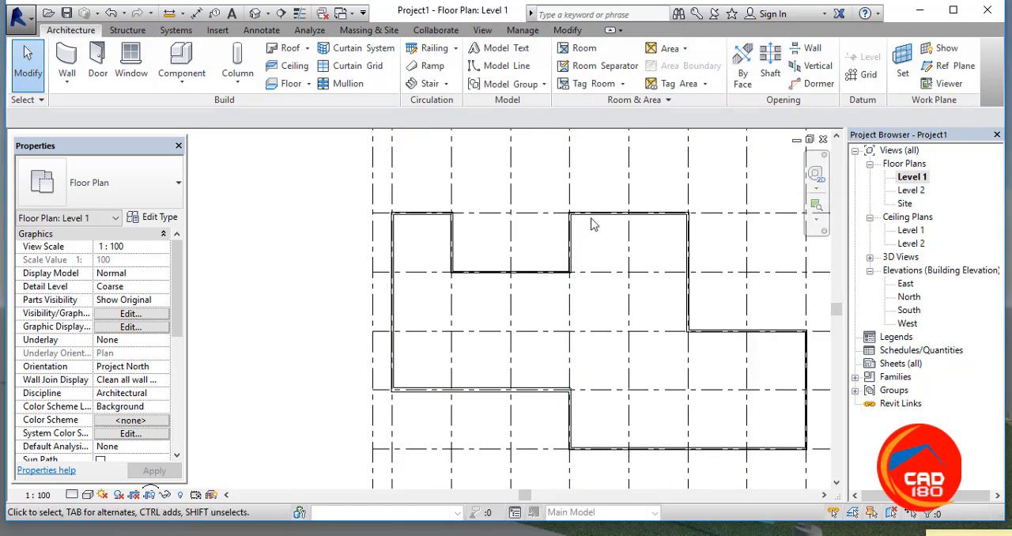
Step: Review the type properties and layer structure of the wall along grid 4, leaving them unchanged, and clear the selection
click(520, 391)
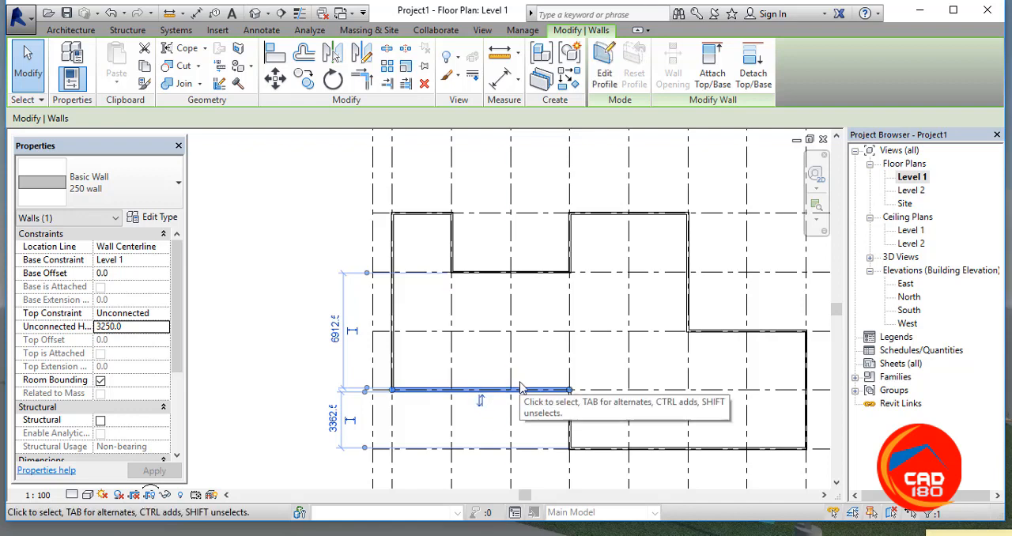
click(288, 393)
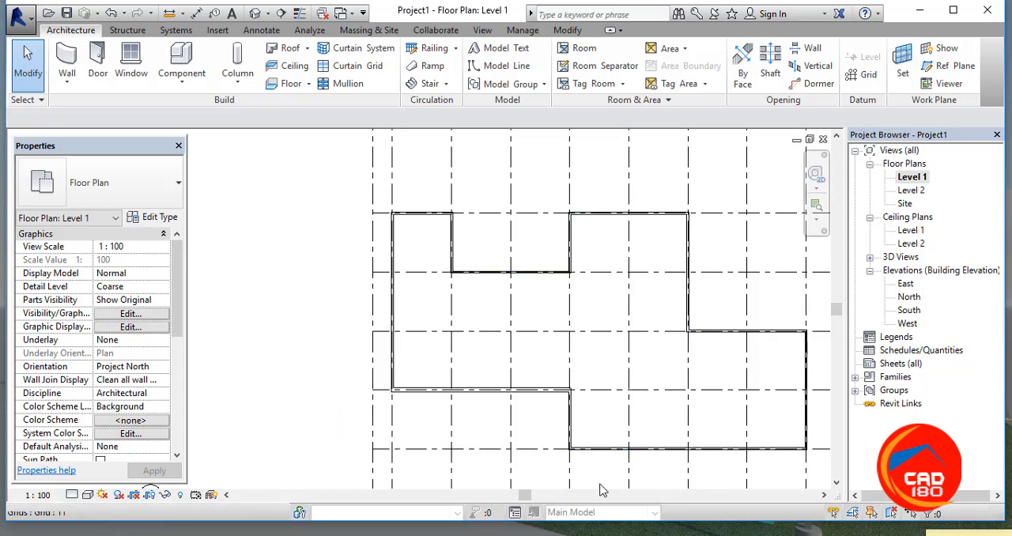
click(152, 217)
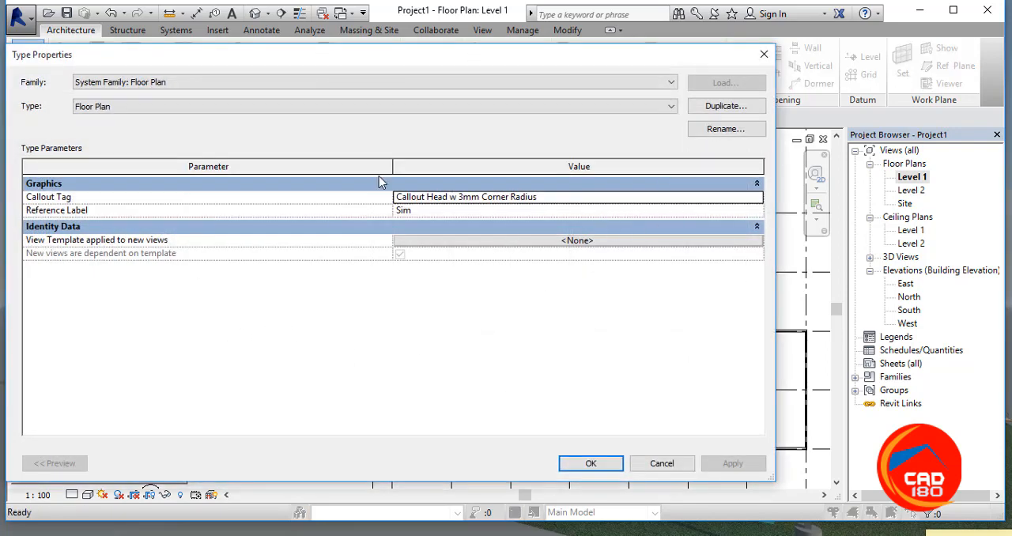
click(764, 54)
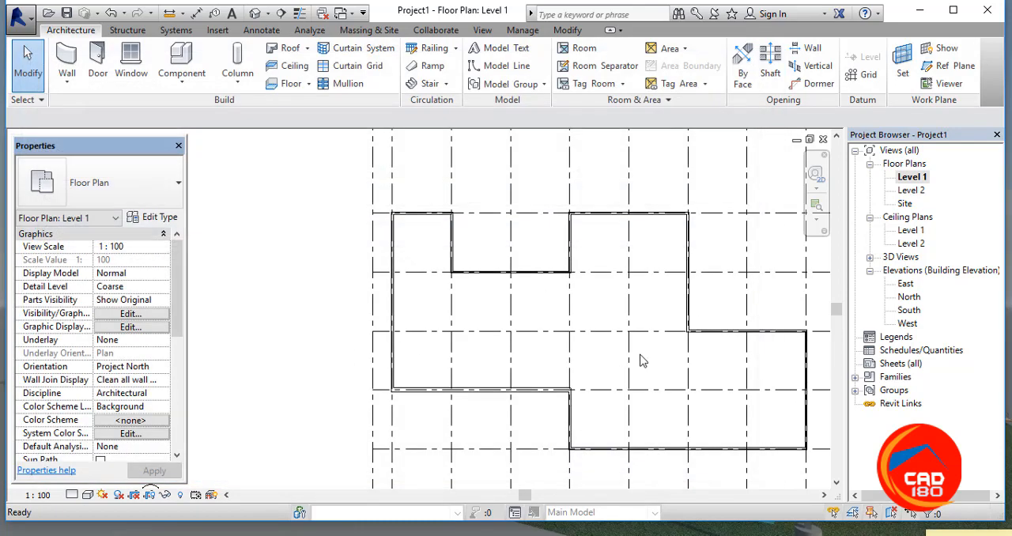
click(515, 391)
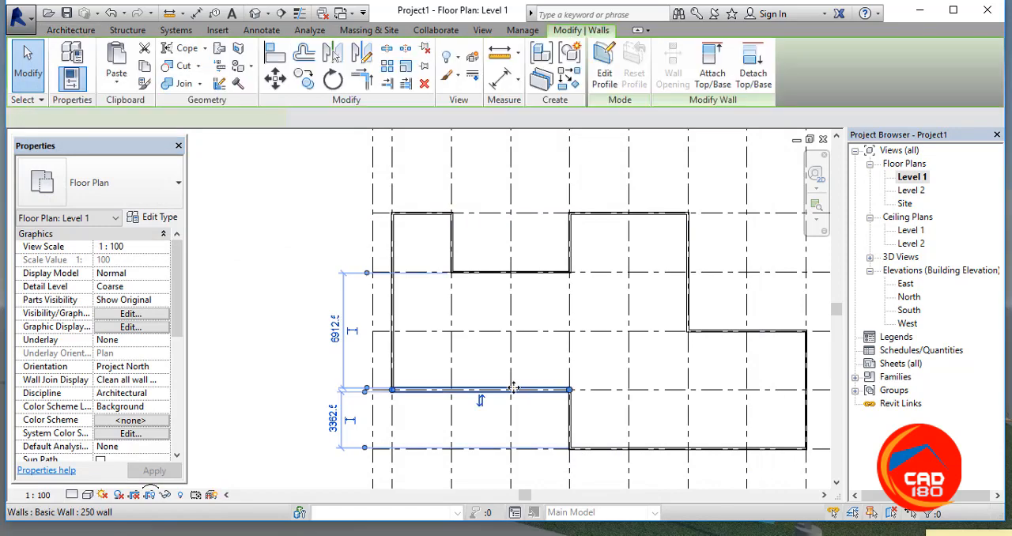
click(166, 220)
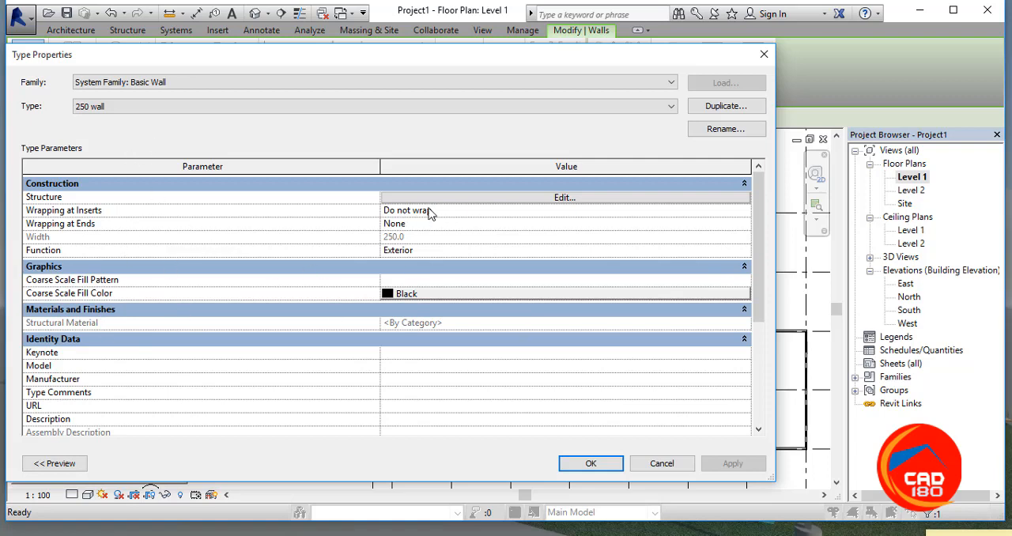
click(563, 197)
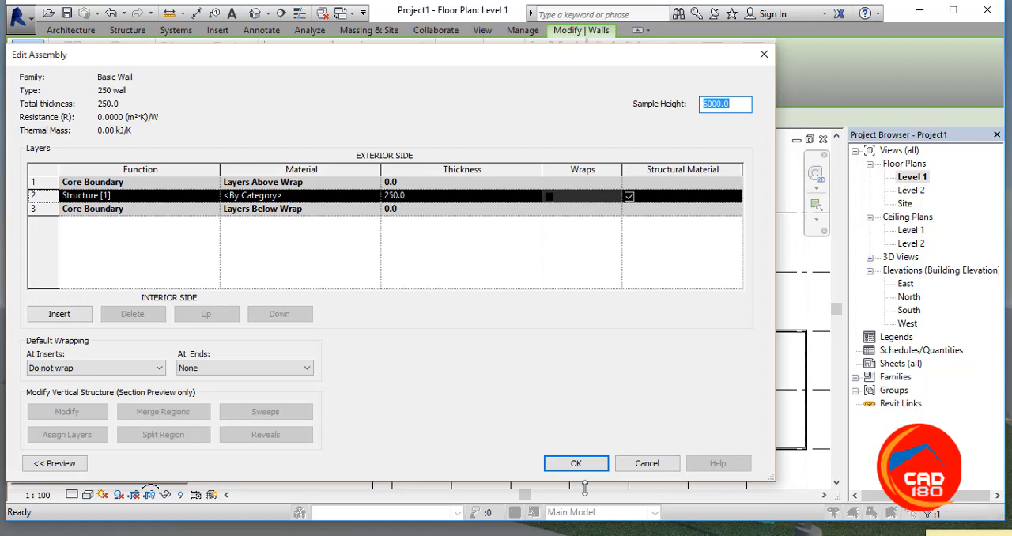
click(645, 465)
click(648, 463)
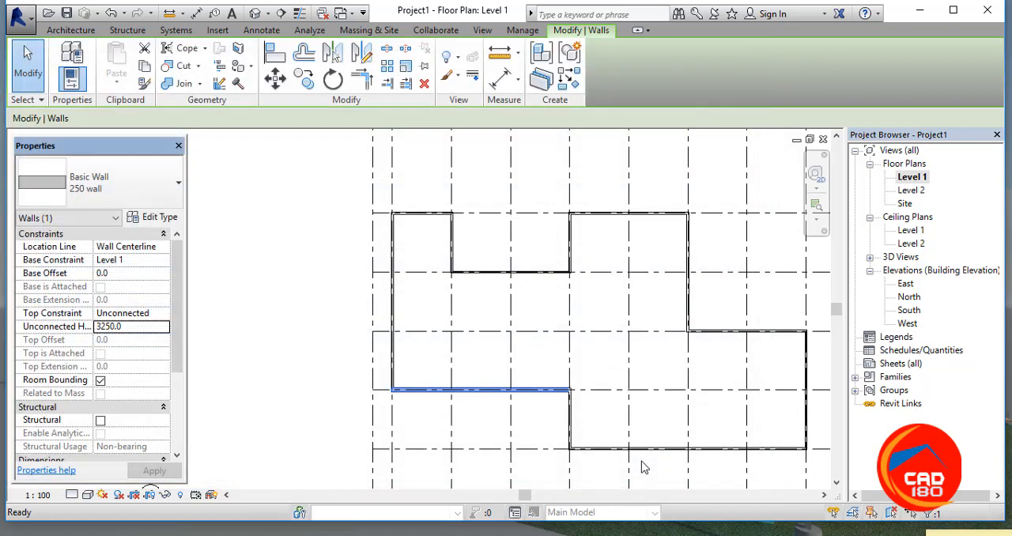
click(308, 325)
scroll(639, 327, down, 1)
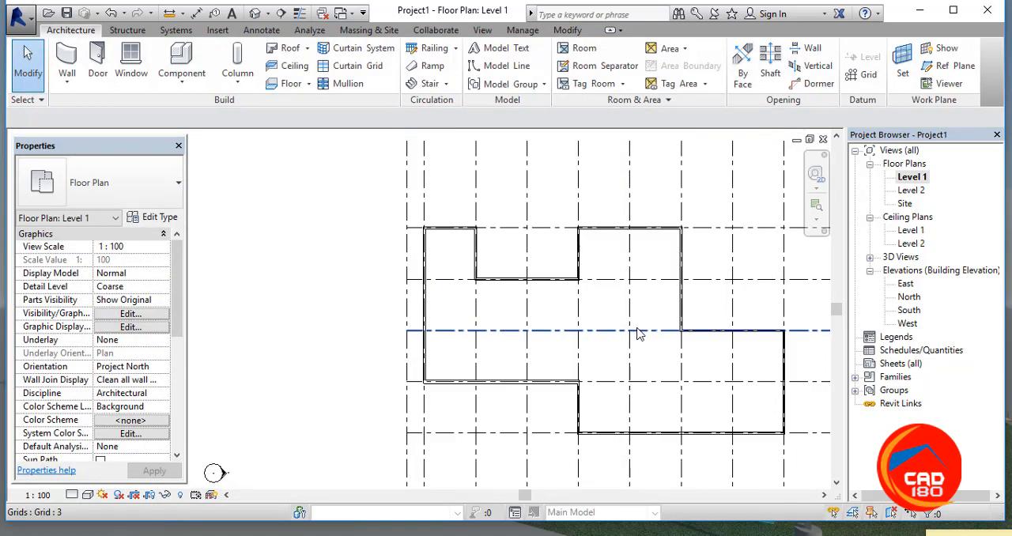
middle_drag(789, 382, 681, 382)
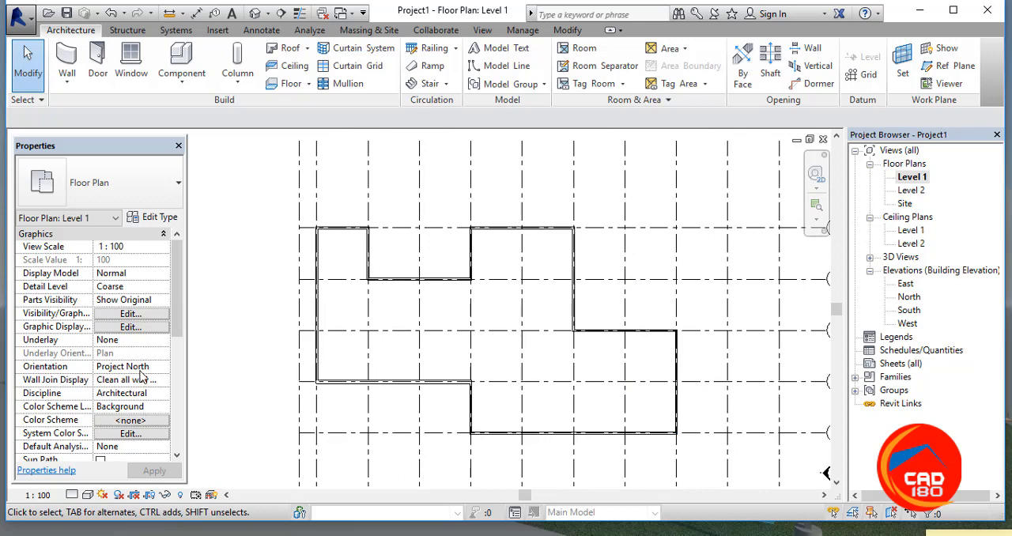
scroll(333, 325, down, 1)
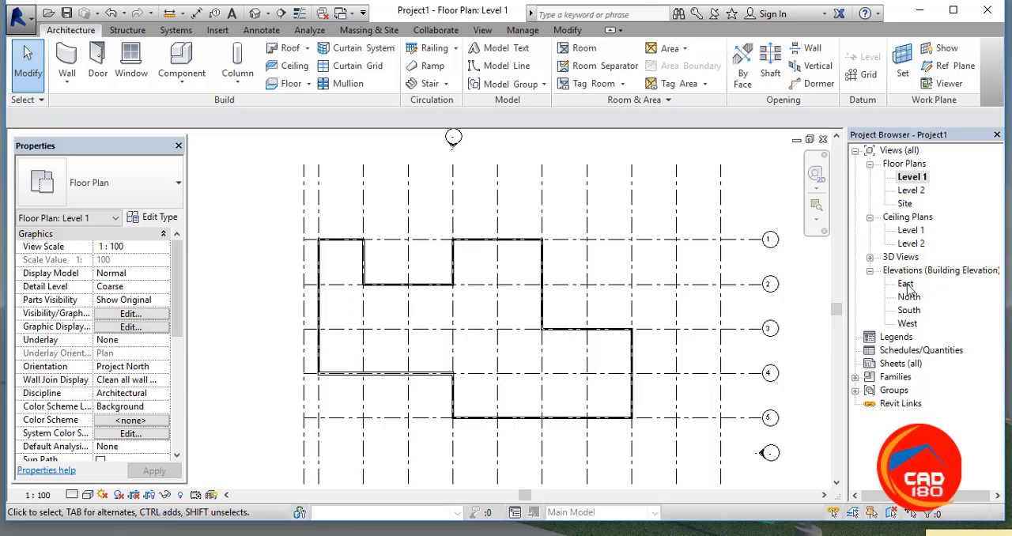
Step: Open the East elevation and examine the tops of the outline walls against the Level 2 line
double_click(905, 284)
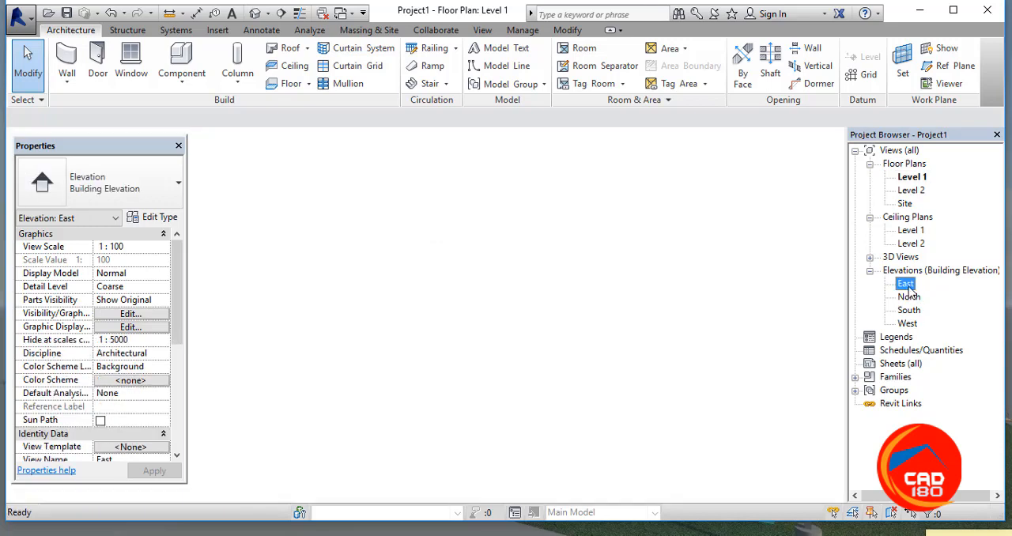
scroll(661, 323, down, 4)
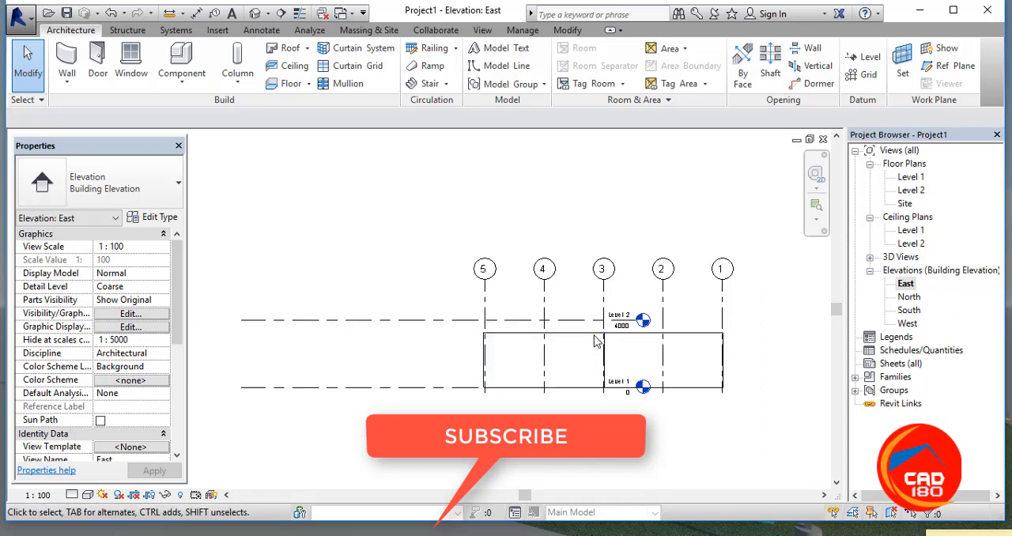
scroll(598, 333, up, 4)
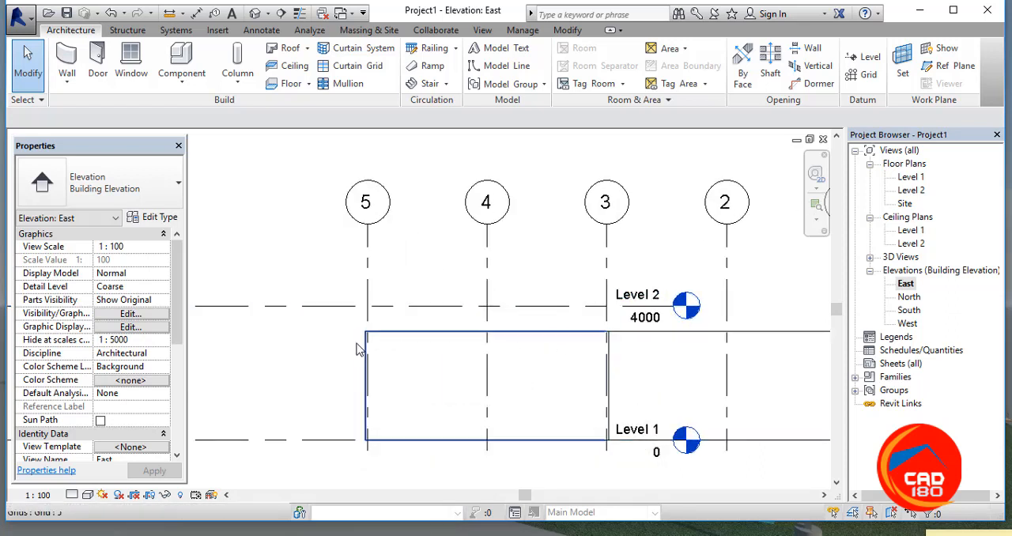
scroll(339, 346, down, 2)
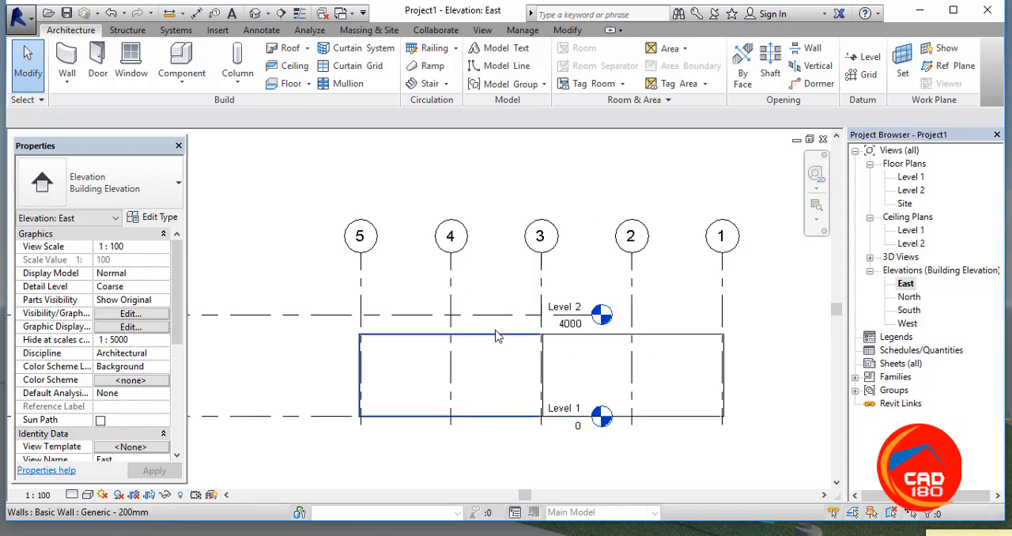
scroll(551, 320, down, 3)
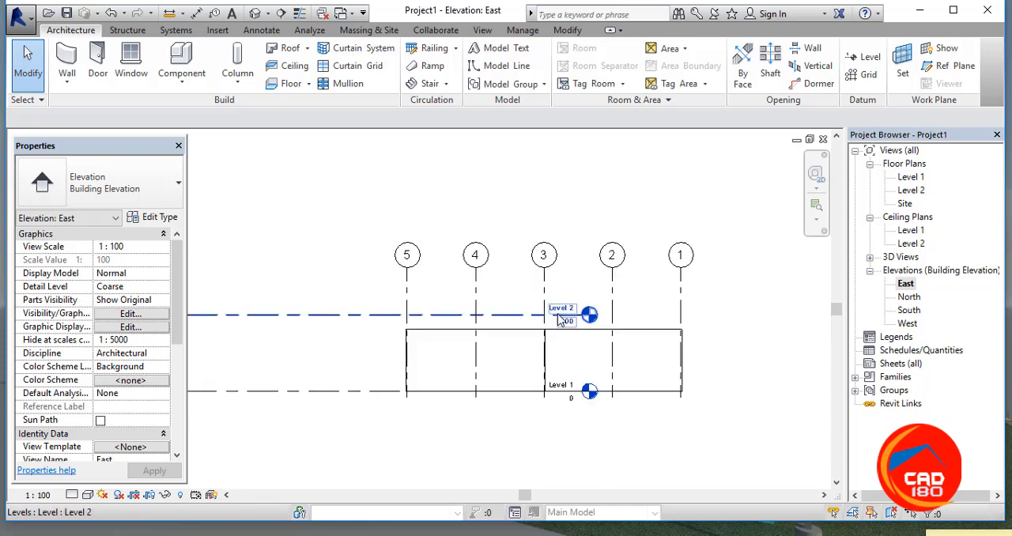
scroll(571, 329, up, 3)
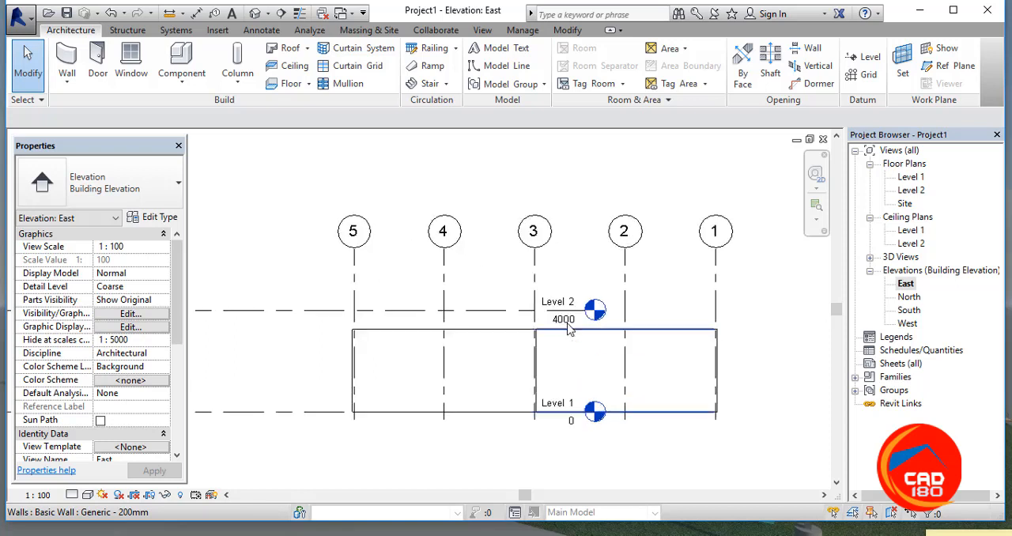
Step: Set the elevation of Level 2 to 3550
click(571, 324)
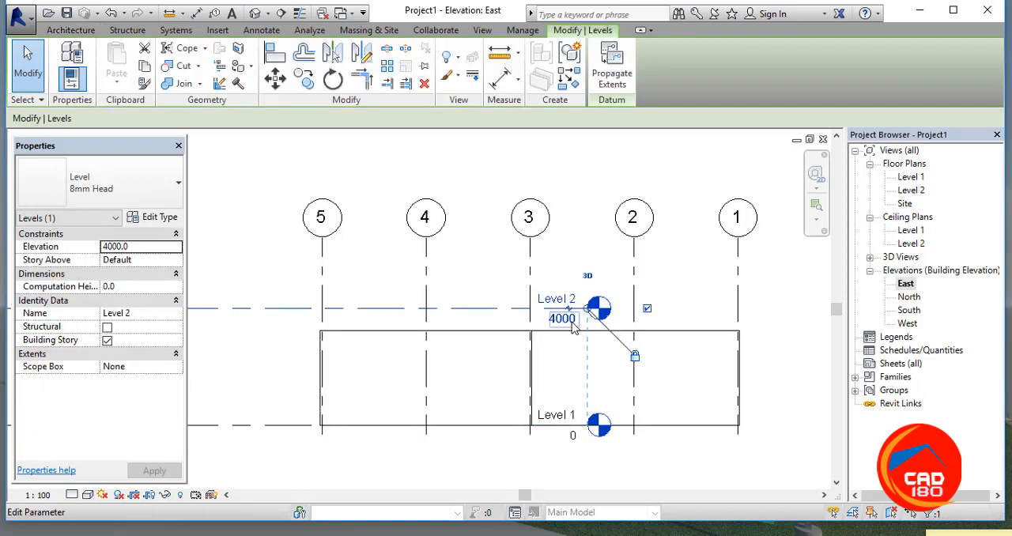
click(572, 322)
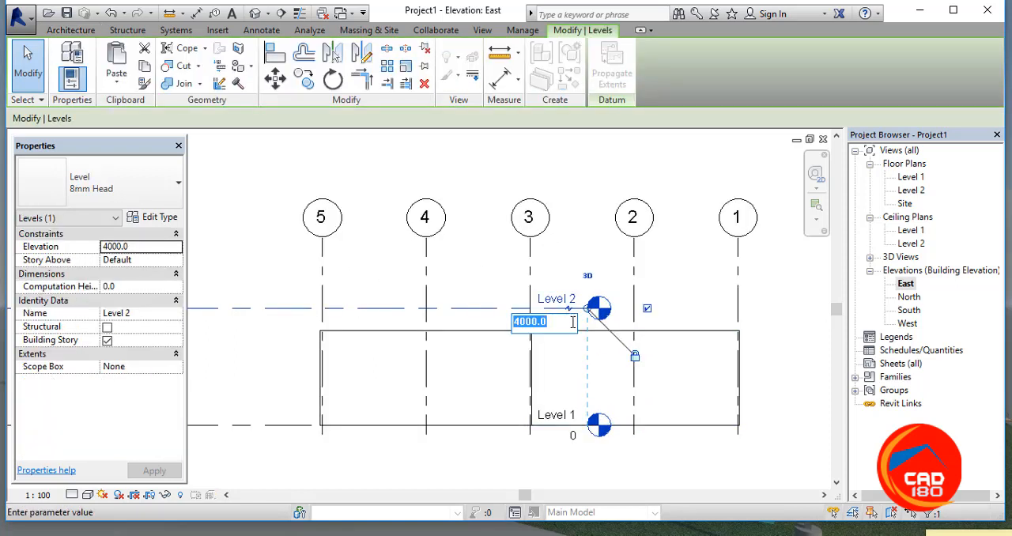
text(3550)
key(Return)
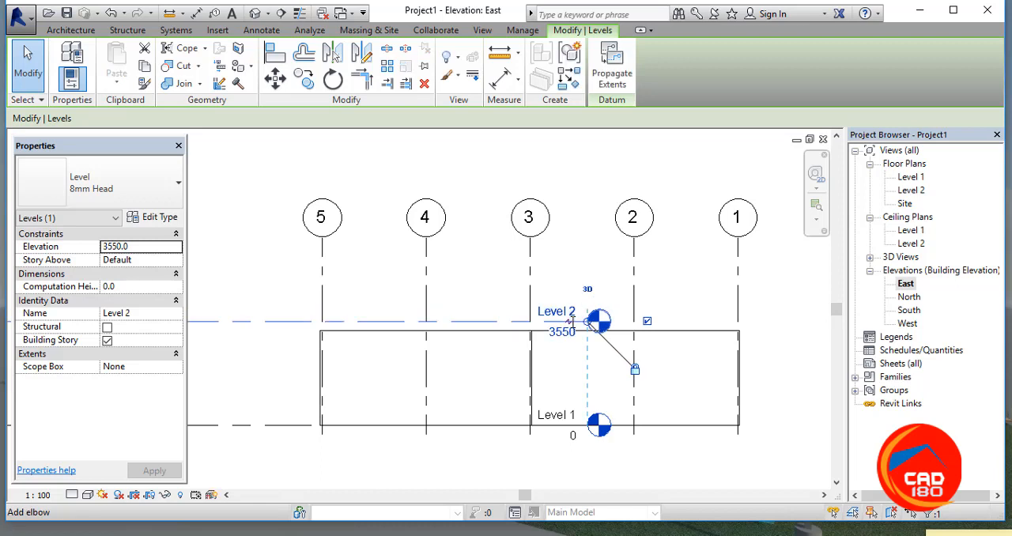
Step: Check the height of the wall between grids 3 and 1, set the Level 2 elevation to 3250 and clear the selection
click(700, 335)
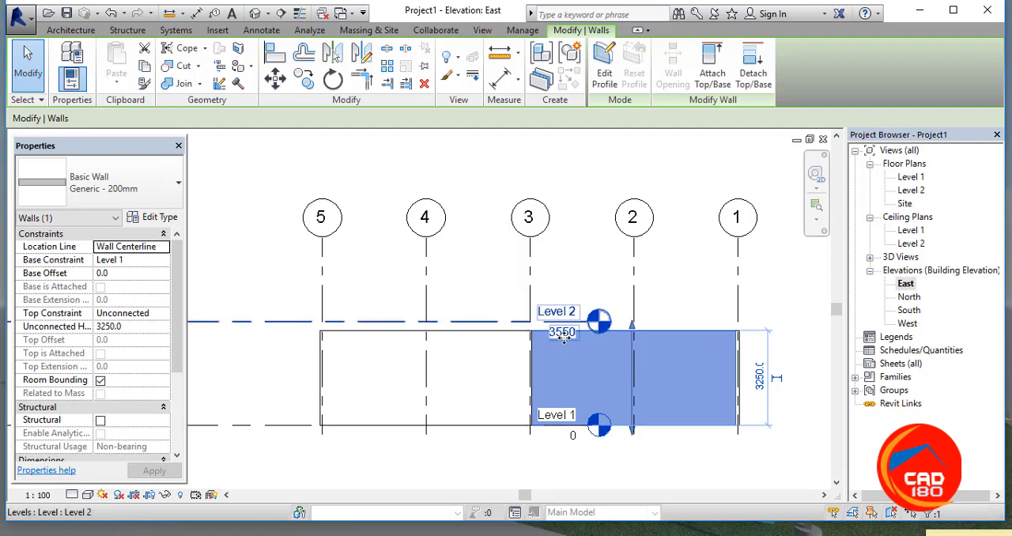
scroll(564, 336, up, 3)
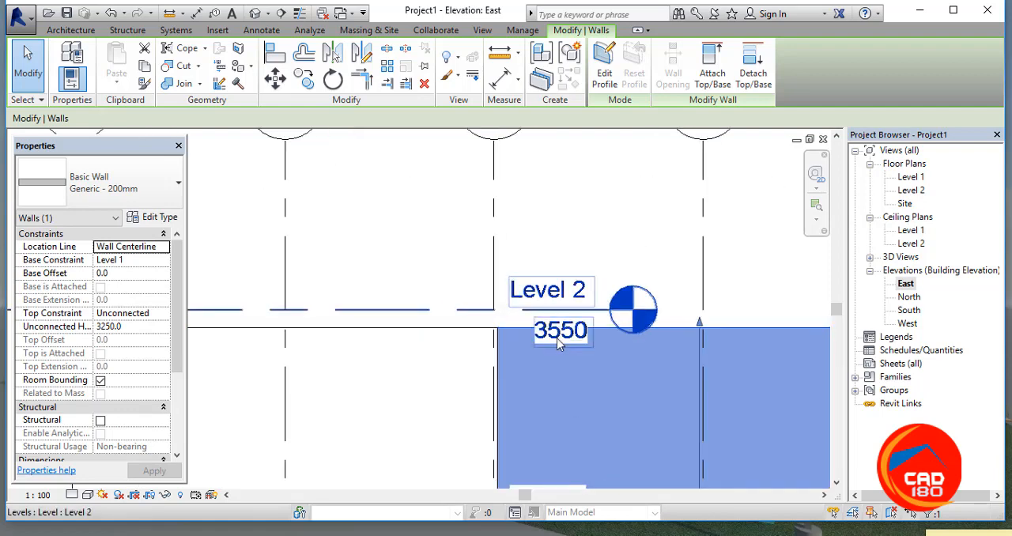
click(562, 337)
click(561, 332)
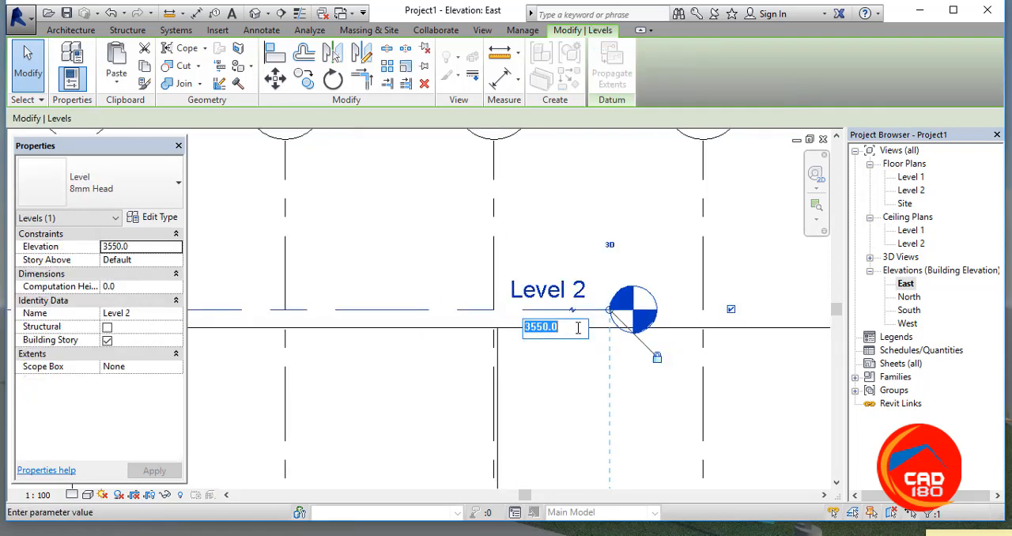
text(32)
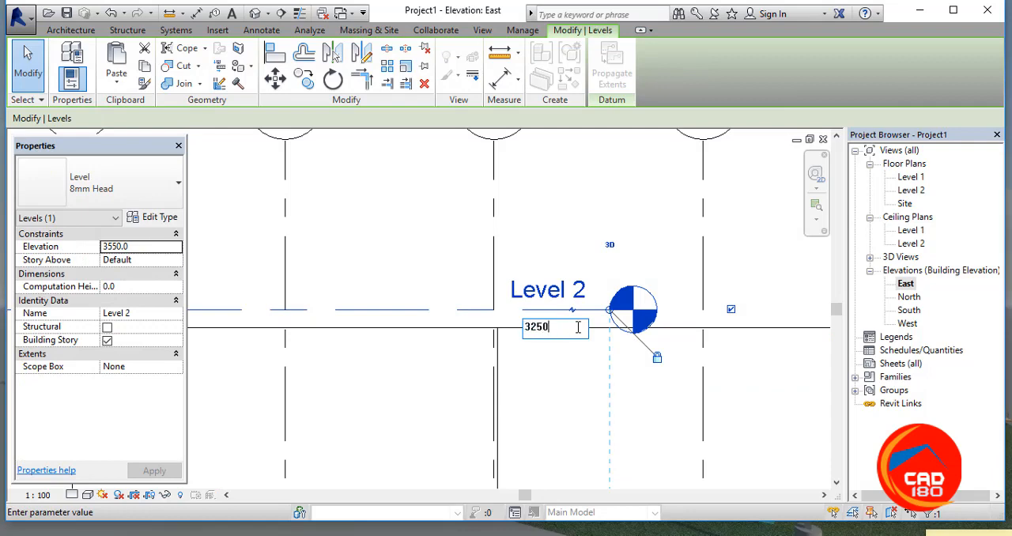
text(50)
key(Return)
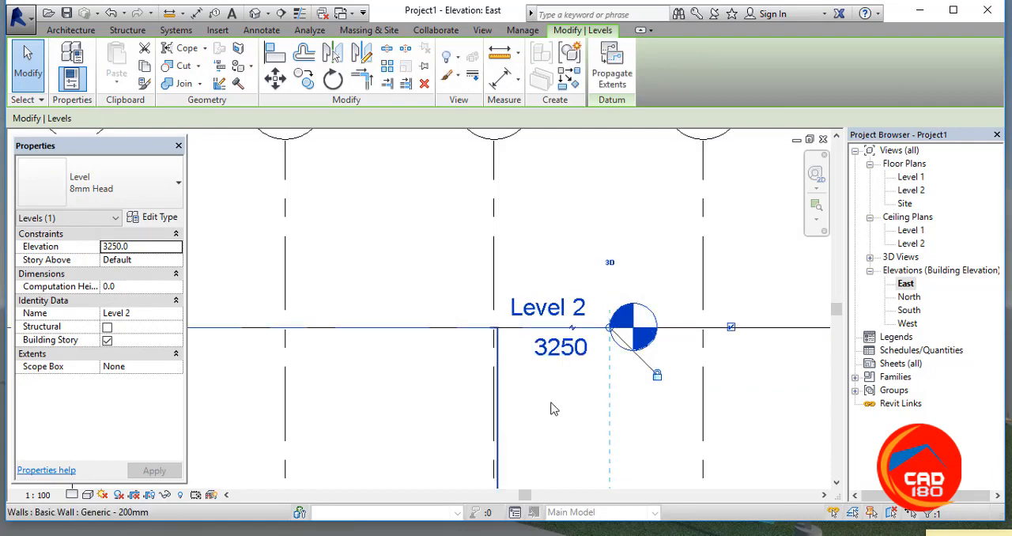
scroll(733, 280, down, 2)
scroll(734, 280, down, 4)
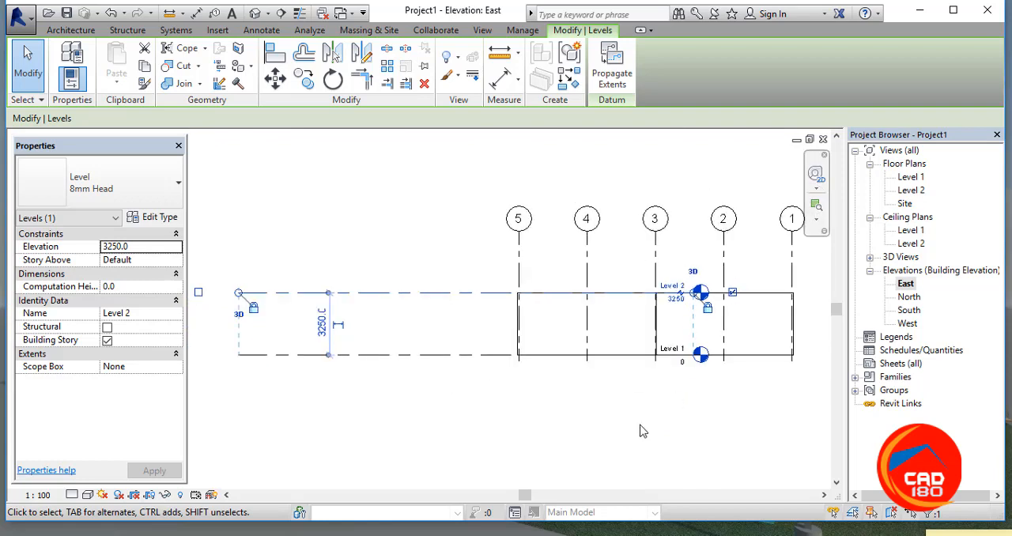
click(574, 427)
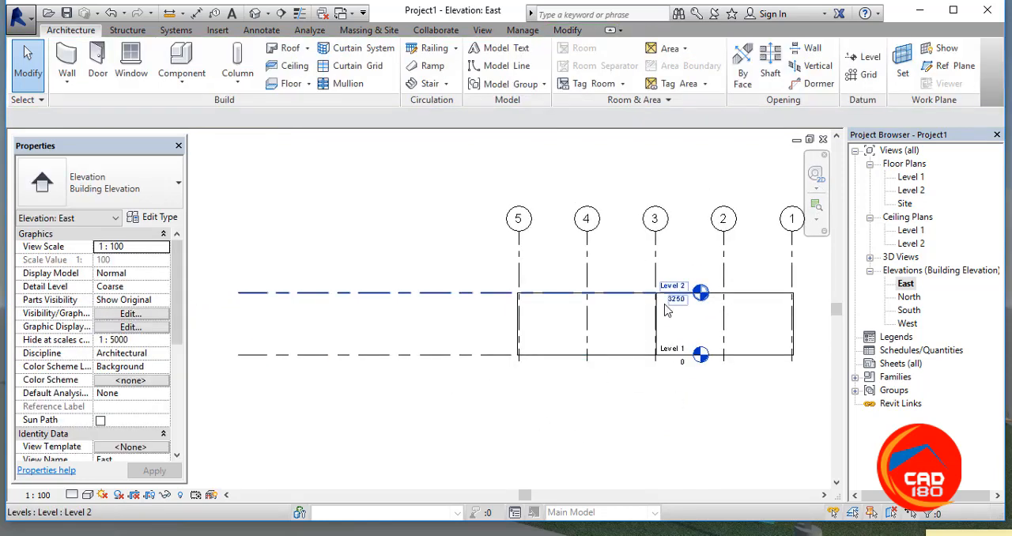
Step: Switch to the North elevation and select the Level 2 line
scroll(675, 299, up, 3)
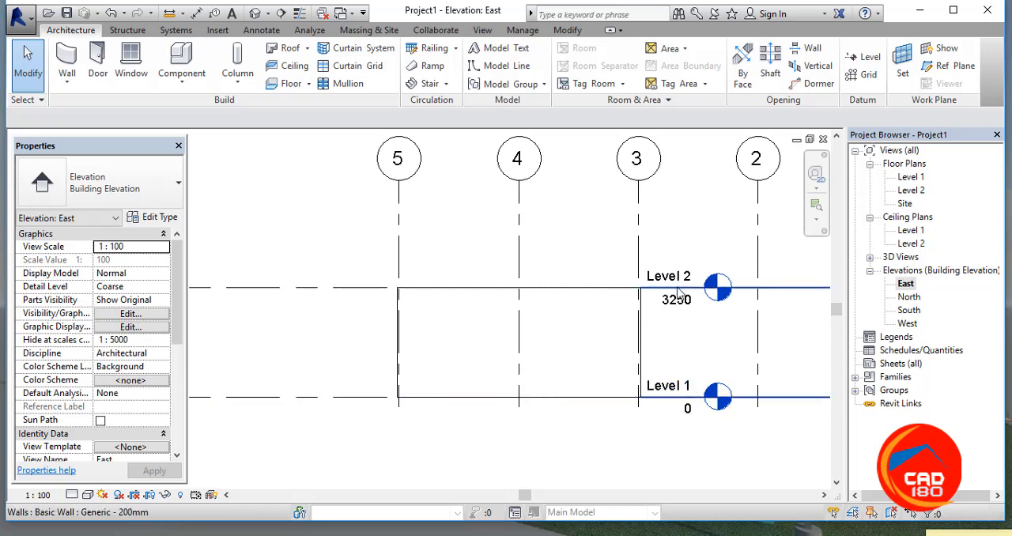
scroll(684, 340, down, 2)
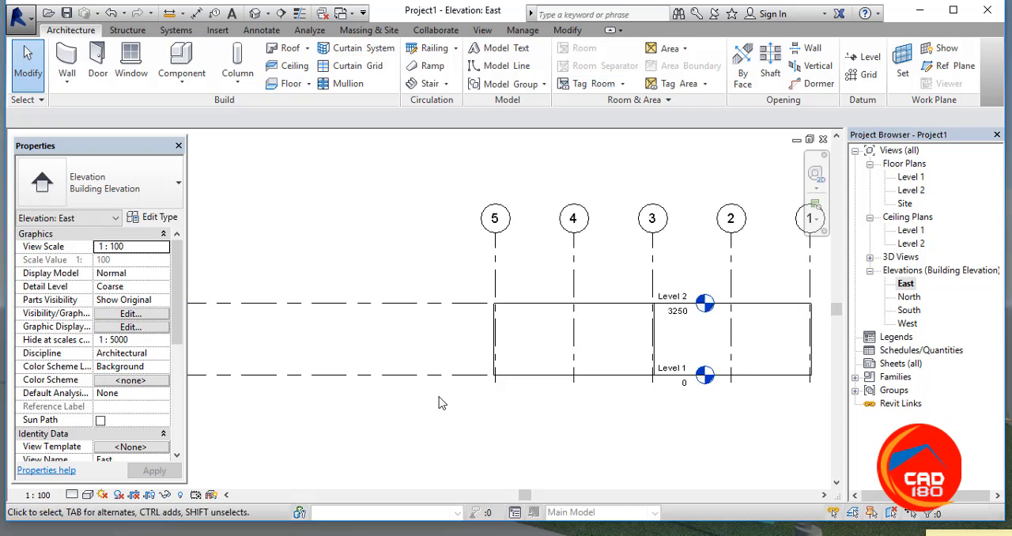
key(ctrl+Tab)
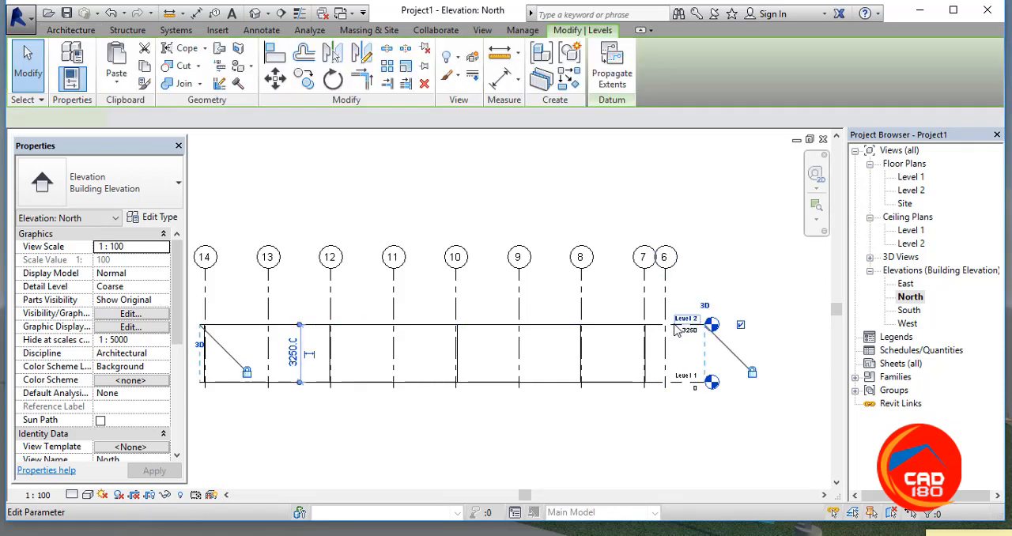
click(675, 329)
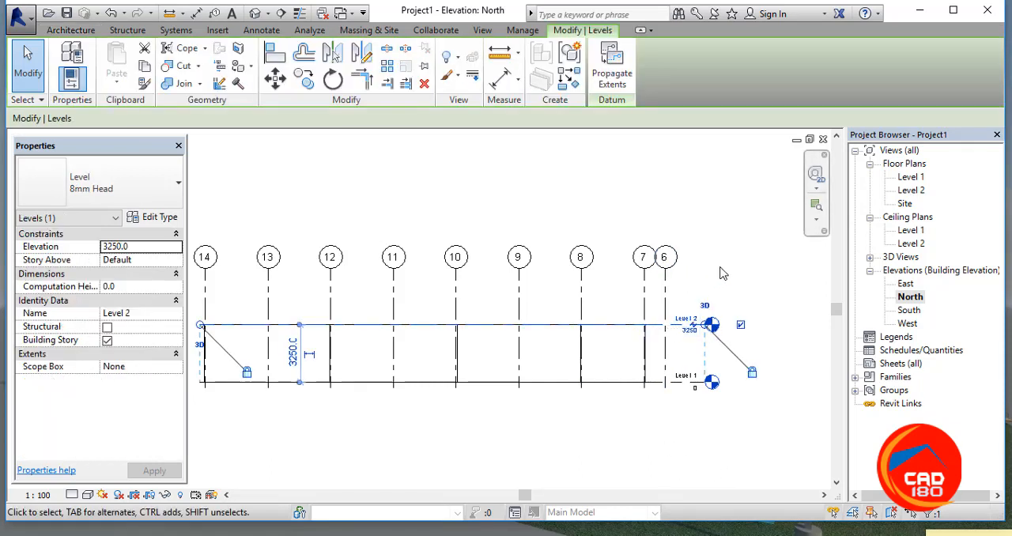
Step: Add three levels above Level 2 with the Level command's Pick Lines option, offsetting each 3250 from the level below
key(l)
key(l)
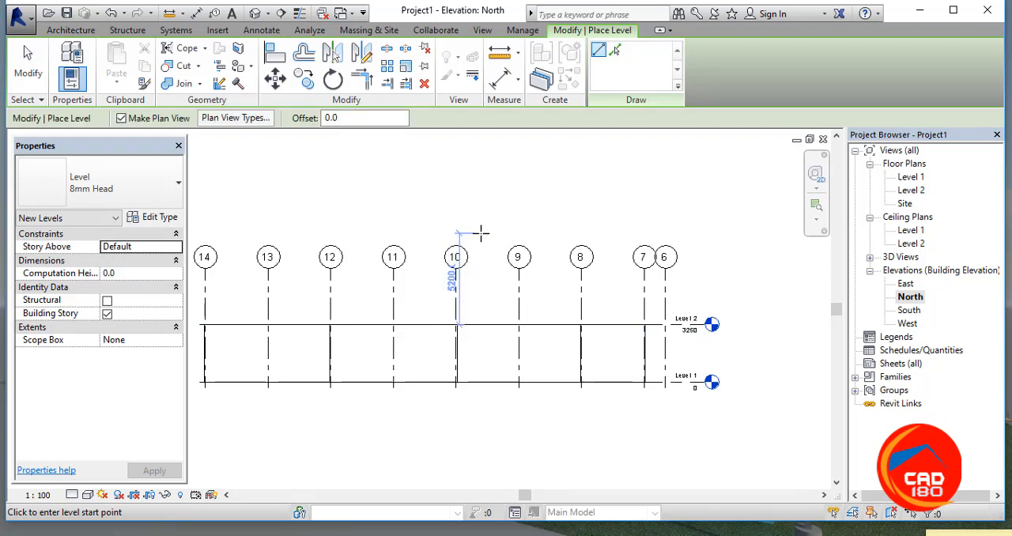
click(364, 118)
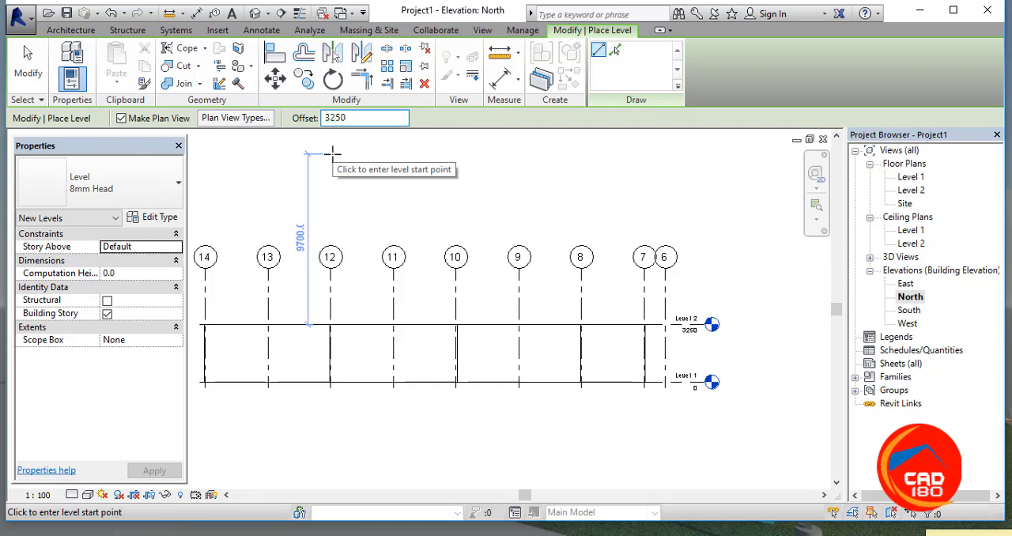
text(3250)
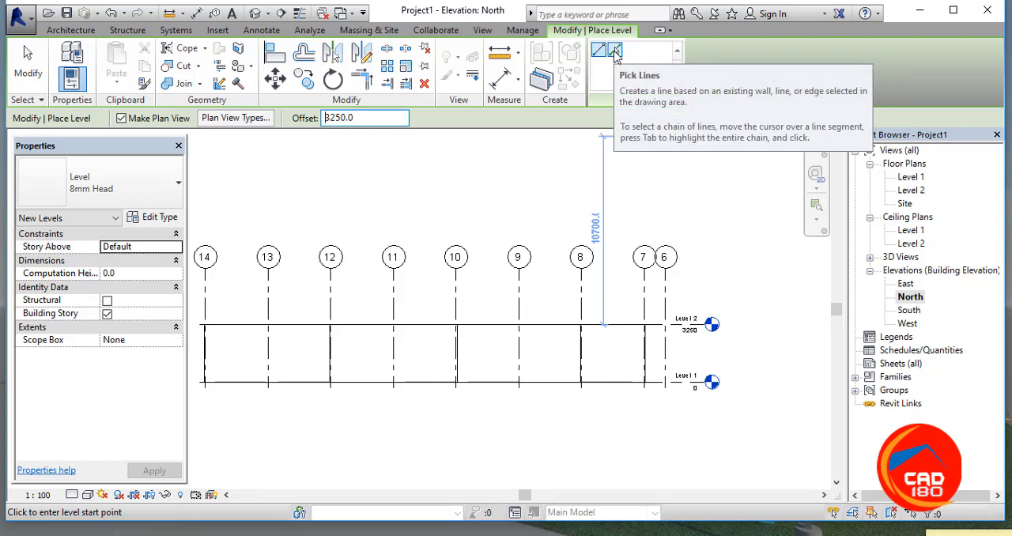
click(615, 52)
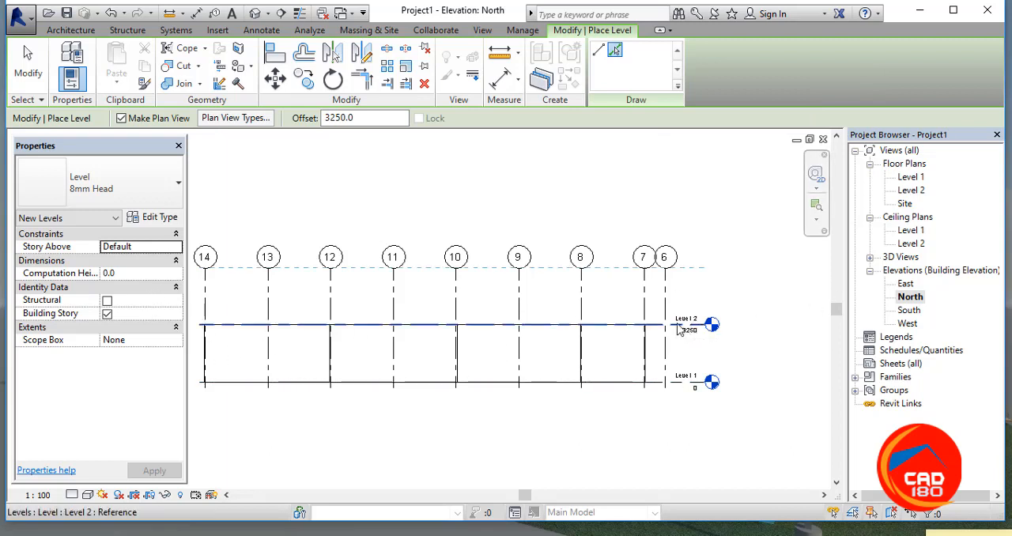
click(678, 327)
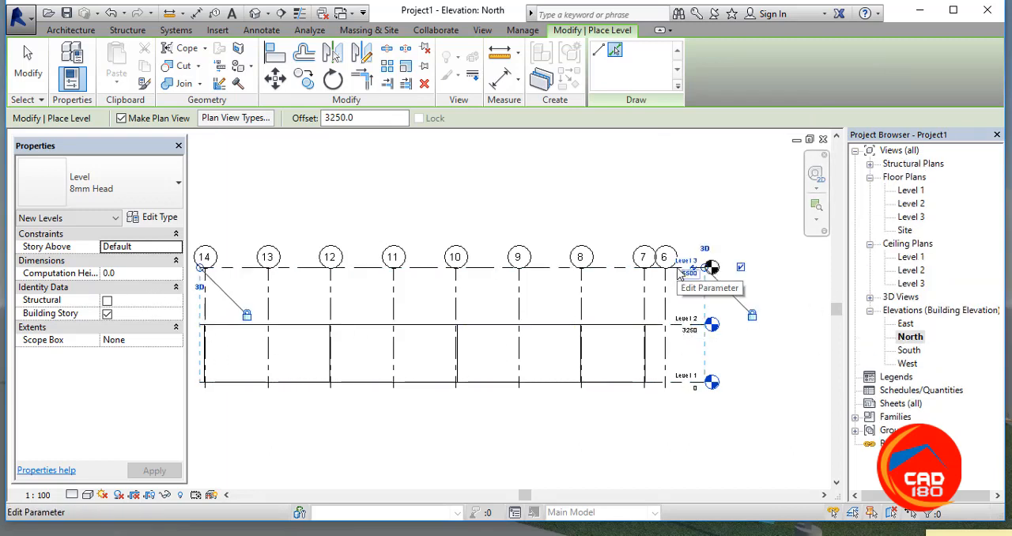
click(624, 270)
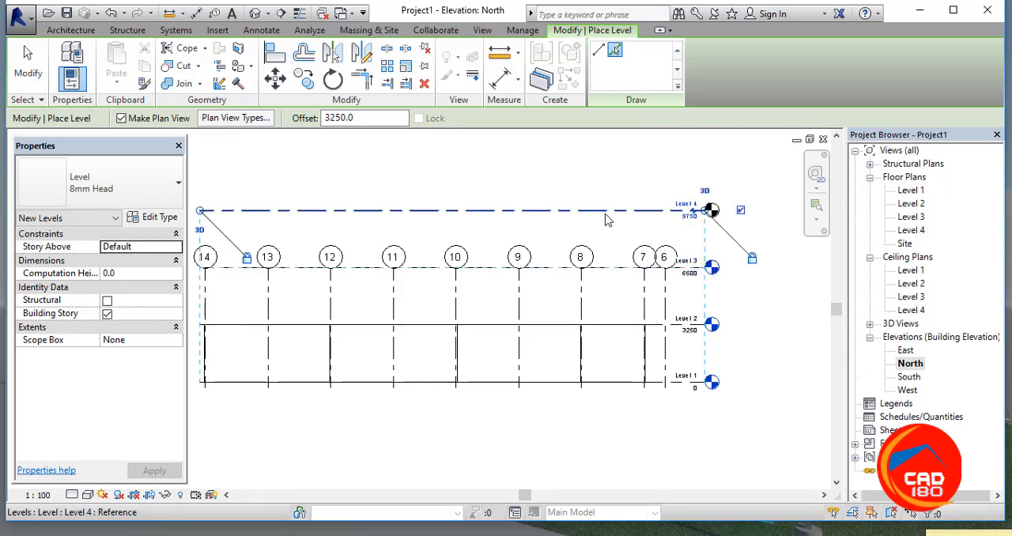
click(607, 212)
scroll(759, 253, down, 2)
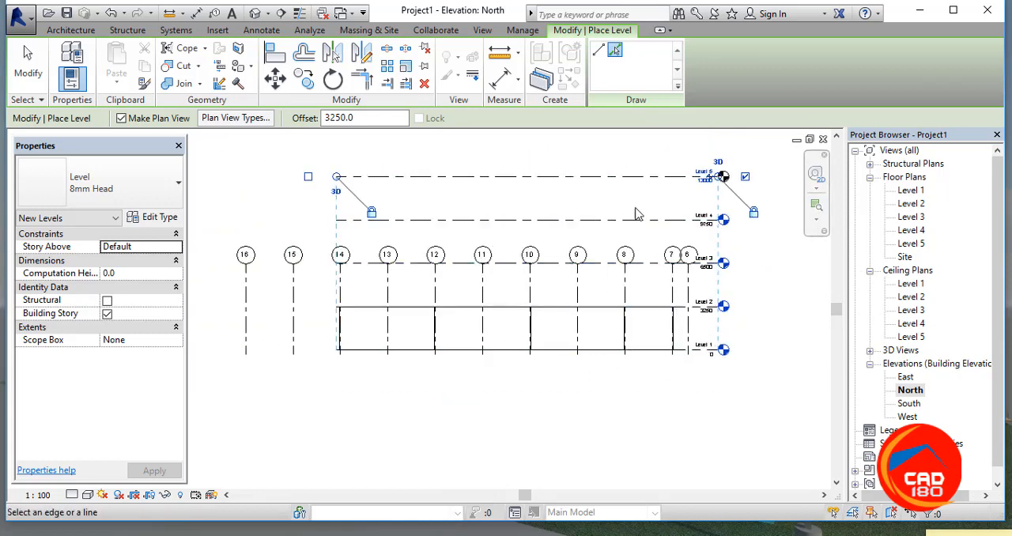
scroll(699, 168, up, 3)
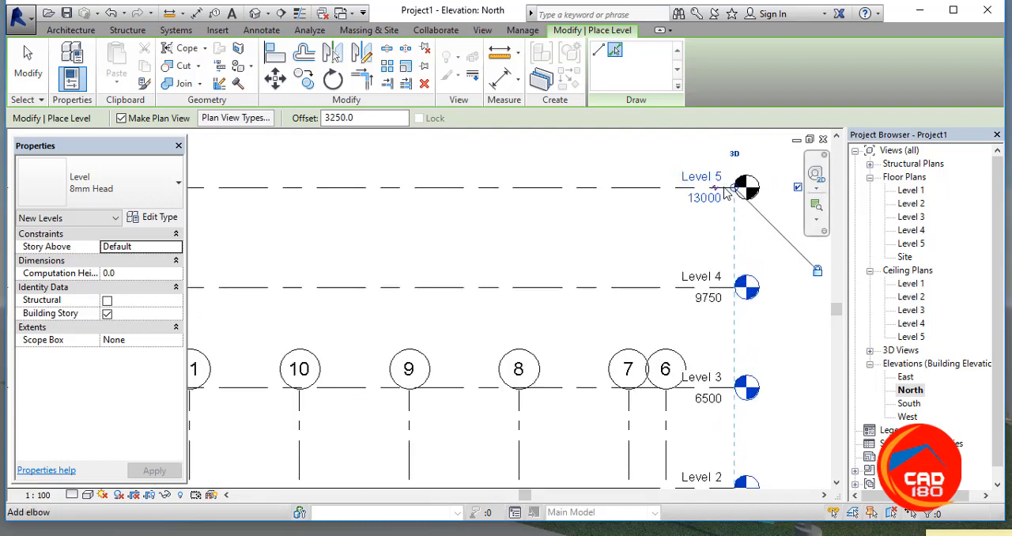
scroll(735, 190, down, 1)
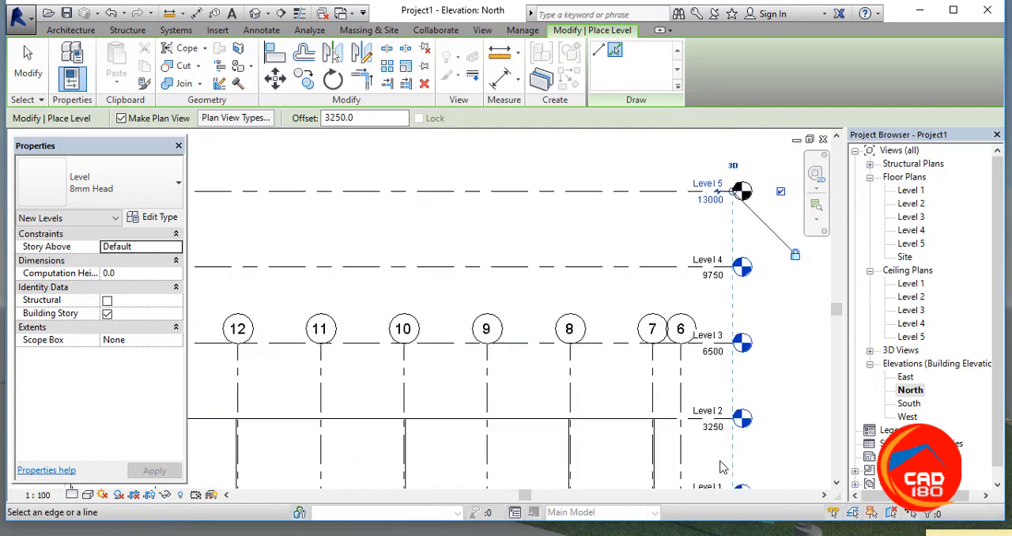
scroll(731, 443, down, 2)
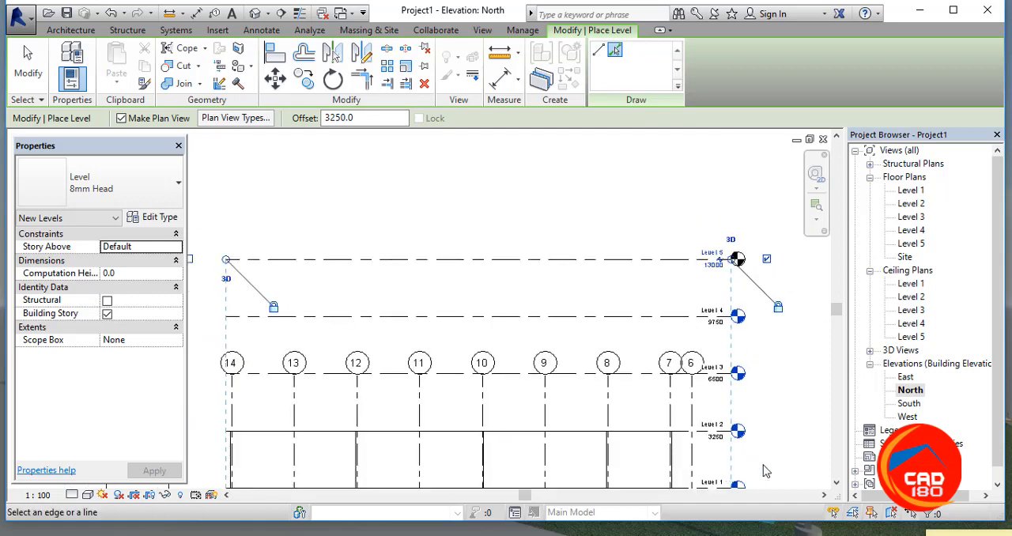
scroll(721, 463, up, 5)
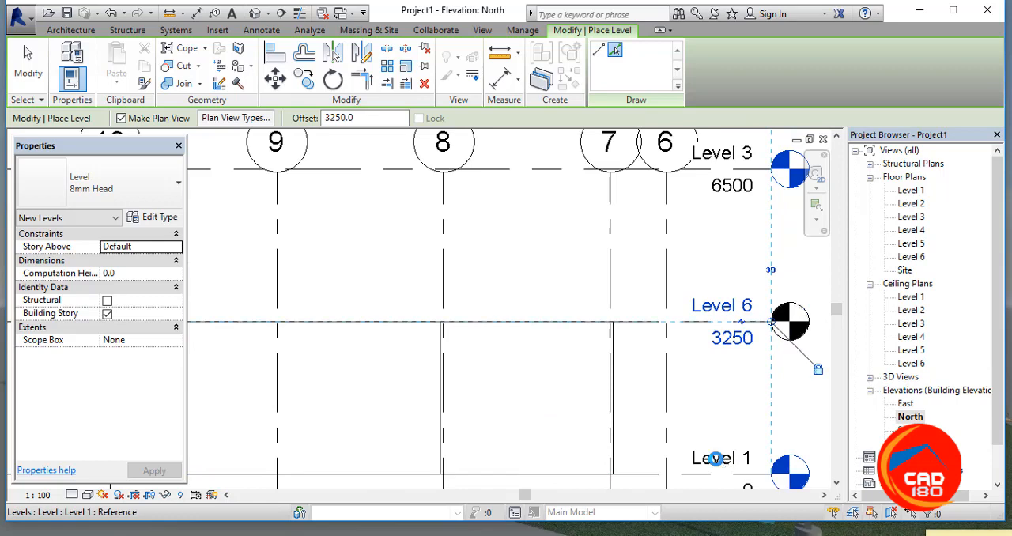
click(721, 465)
click(722, 466)
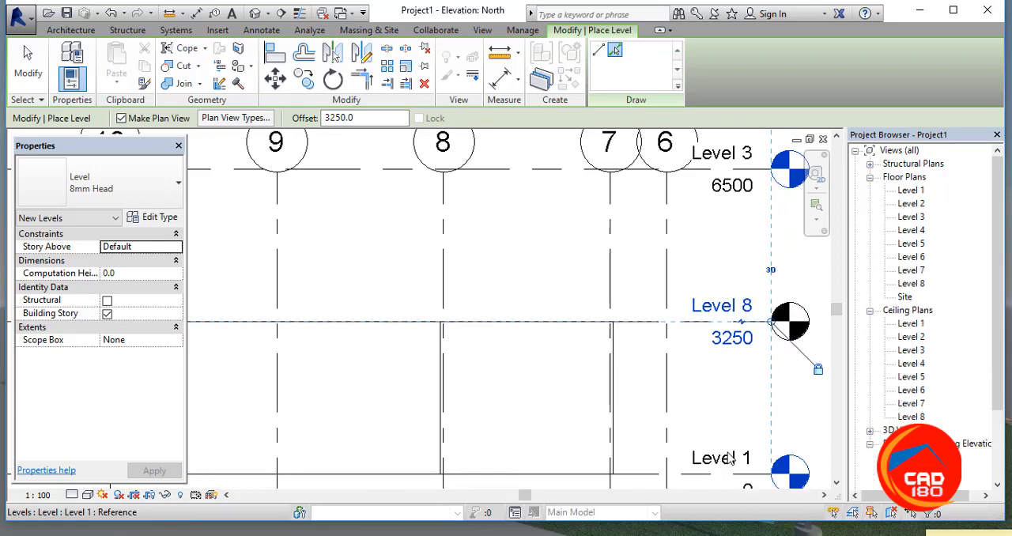
key(ctrl+z)
key(ctrl+z)
key(ctrl+z)
Step: End the level placement with all five levels in view in the North elevation
scroll(718, 383, down, 1)
scroll(718, 382, down, 4)
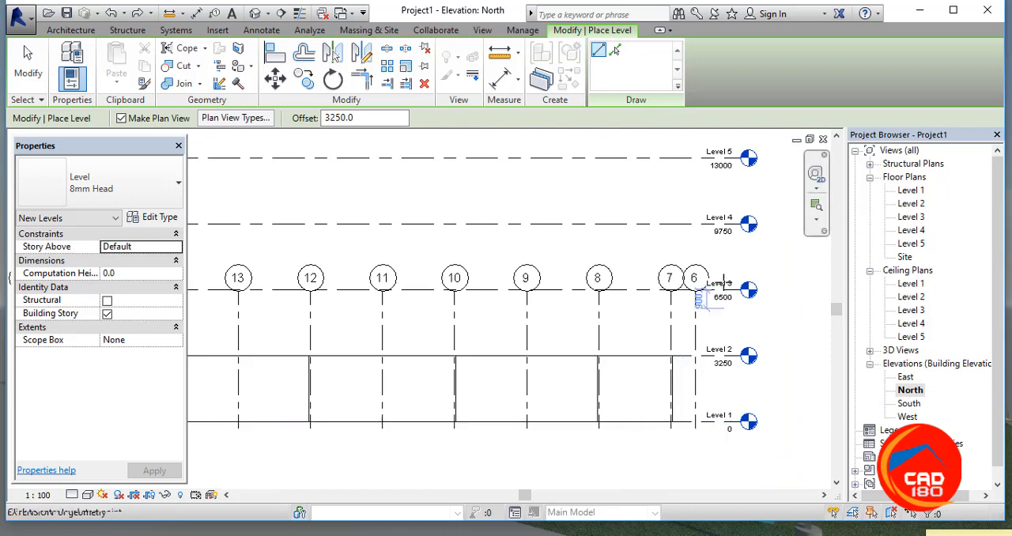
scroll(718, 276, down, 1)
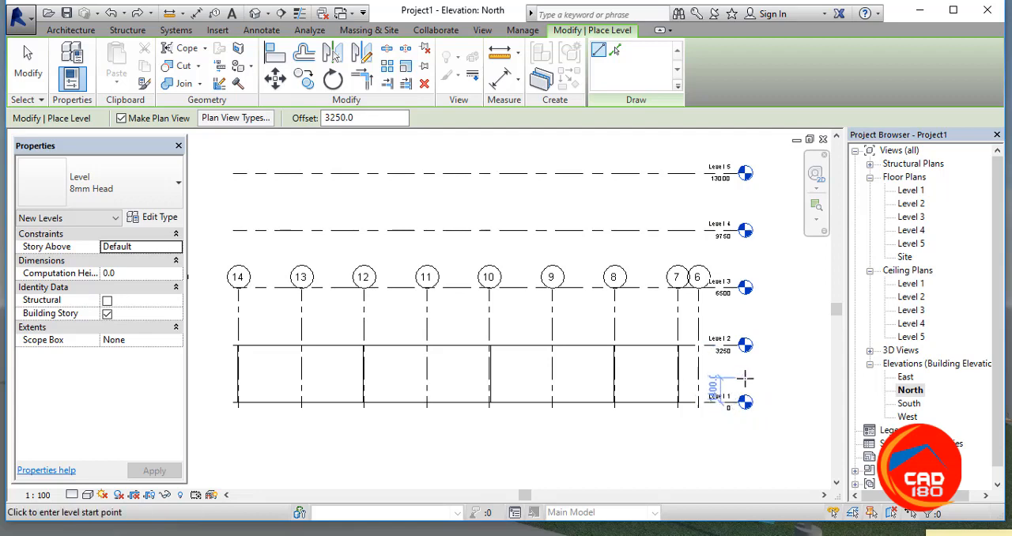
key(Escape)
key(Escape)
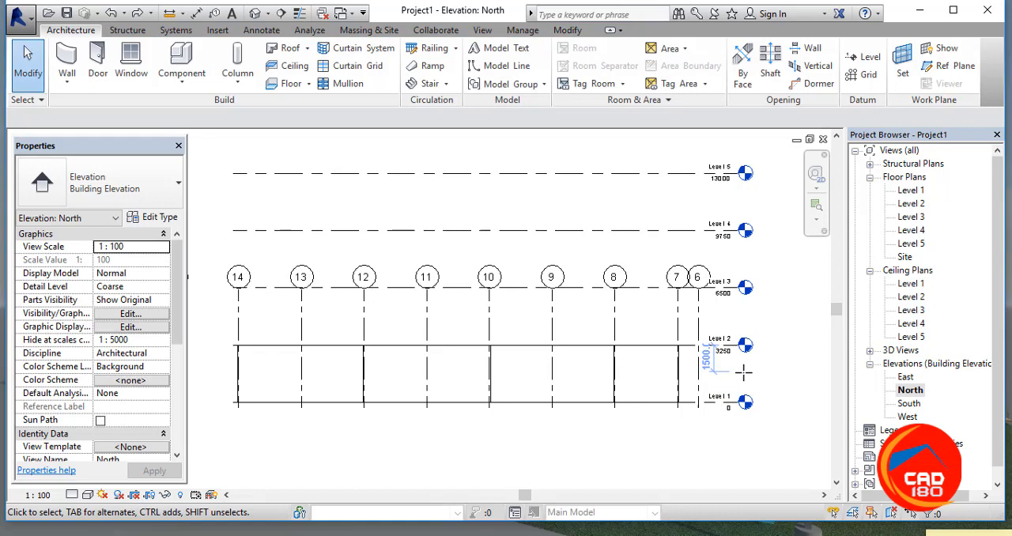
Step: Rename Level 1 to "base level" in the North elevation and rename its corresponding views to match
scroll(716, 402, up, 3)
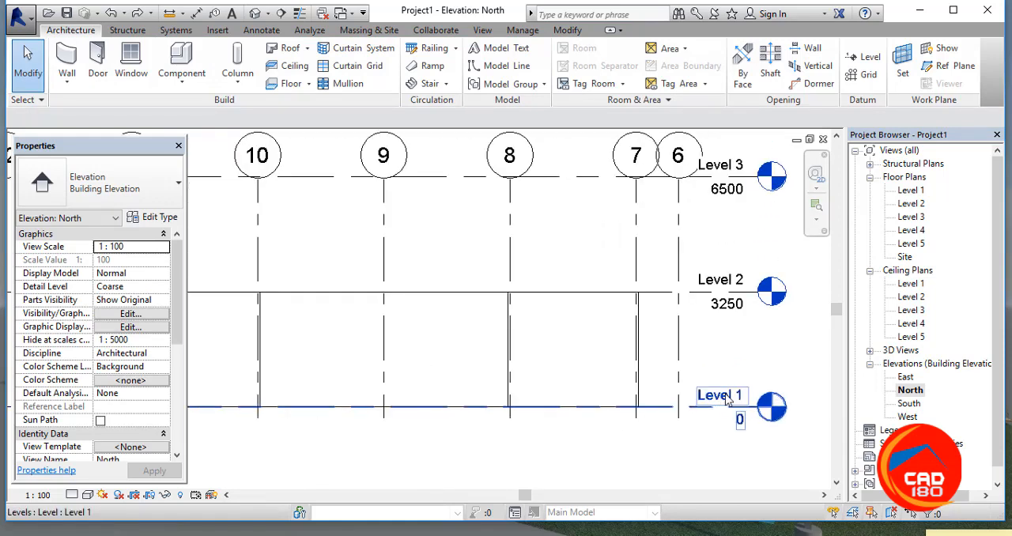
click(735, 395)
click(721, 393)
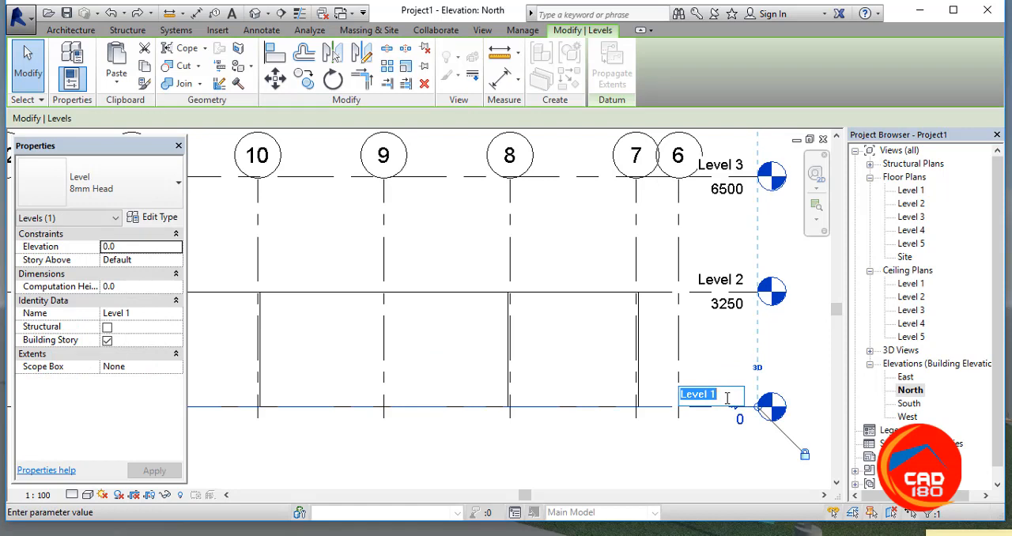
text(base leve)
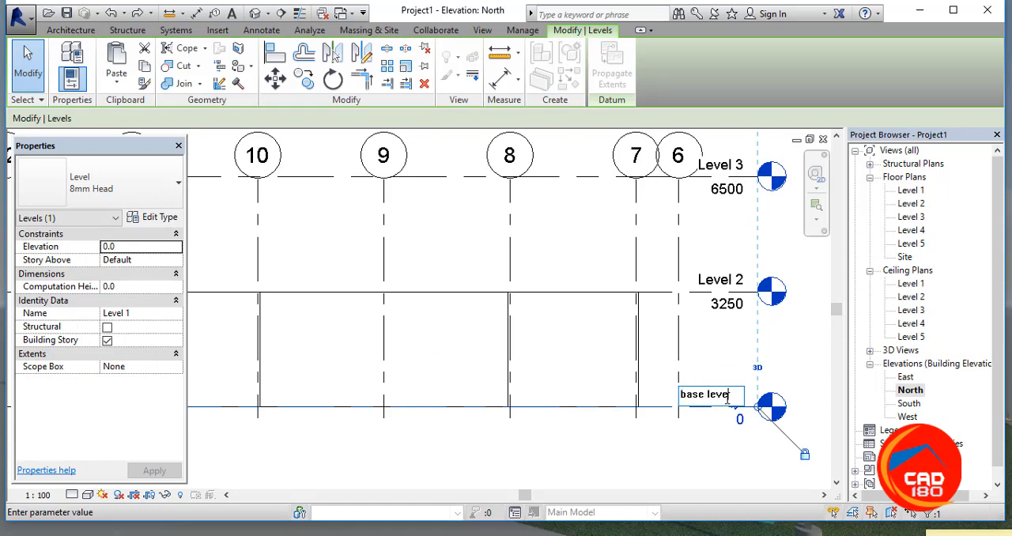
click(700, 440)
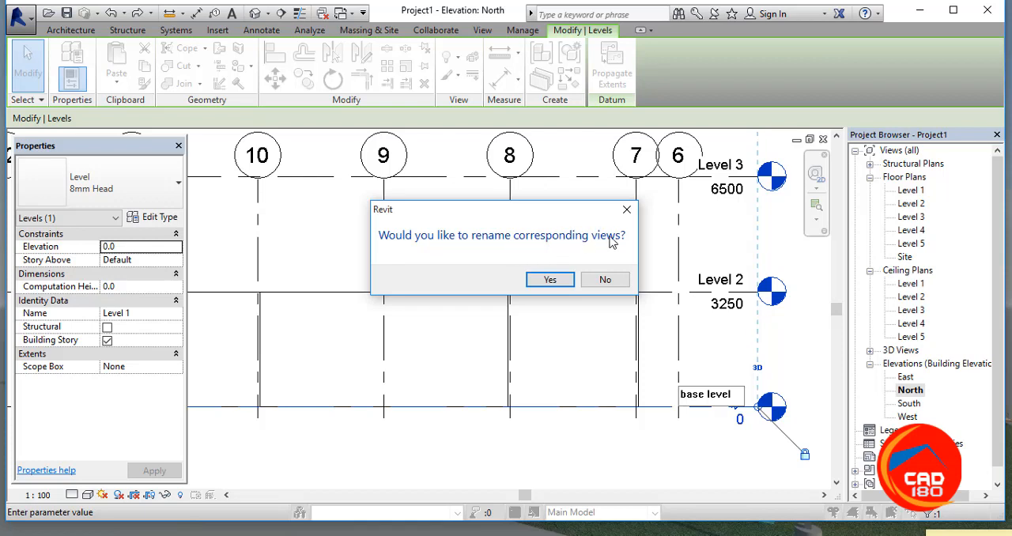
click(551, 280)
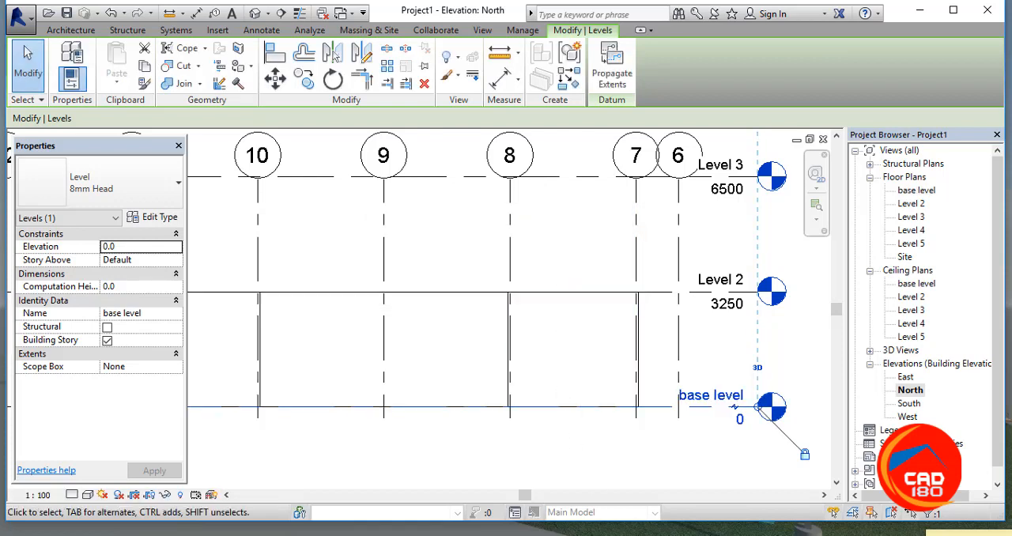
Step: Rename Level 2 to "1st floor" and apply the new name to its corresponding views
click(722, 276)
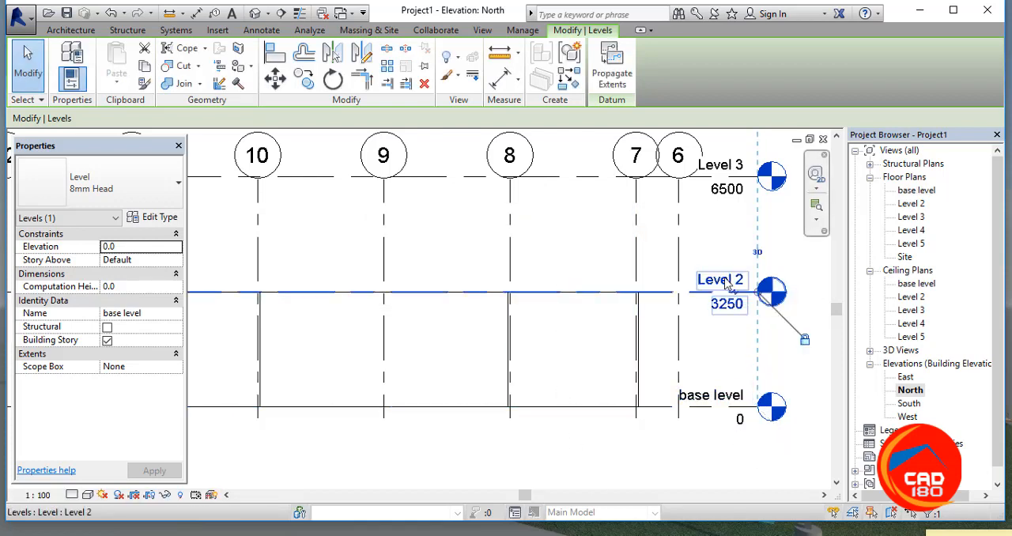
click(731, 278)
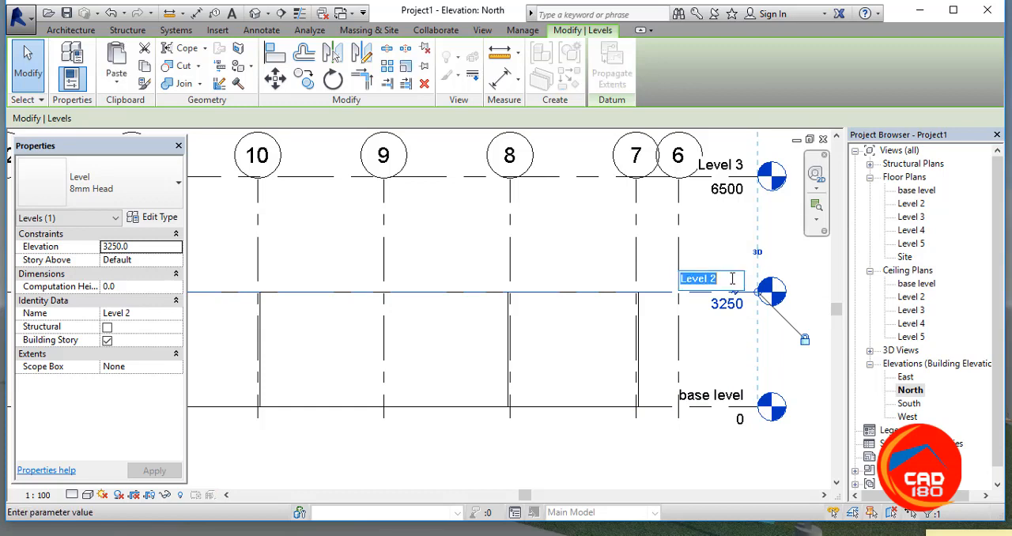
text(1st floor)
click(775, 472)
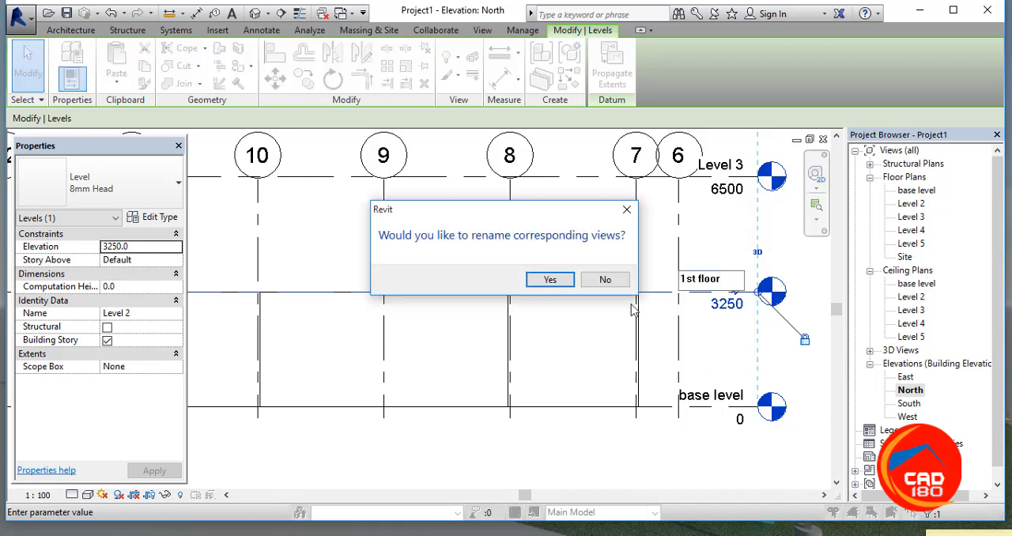
click(552, 279)
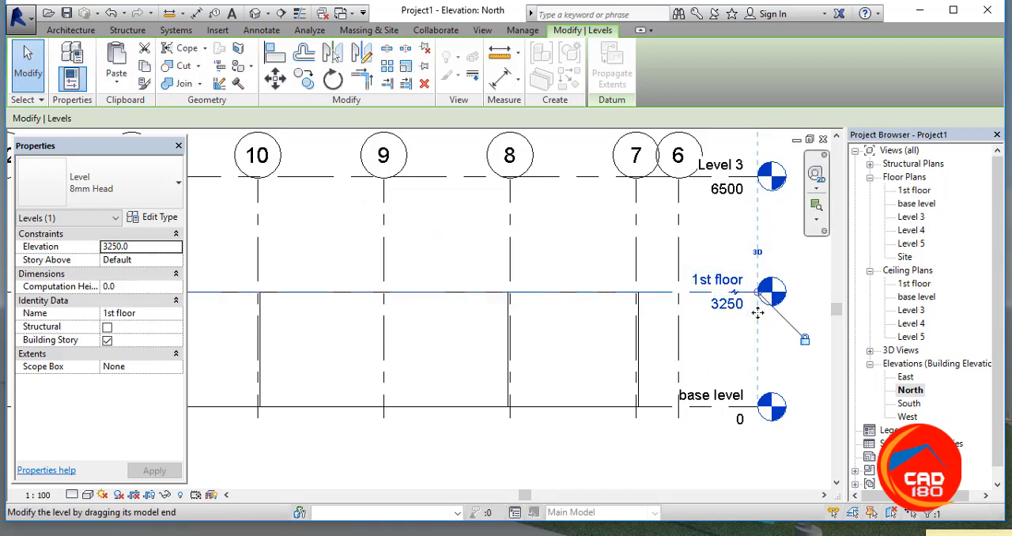
Step: Examine the grid heads and their vertical extents against the five building levels in the North elevation
scroll(745, 298, up, 2)
scroll(747, 301, down, 3)
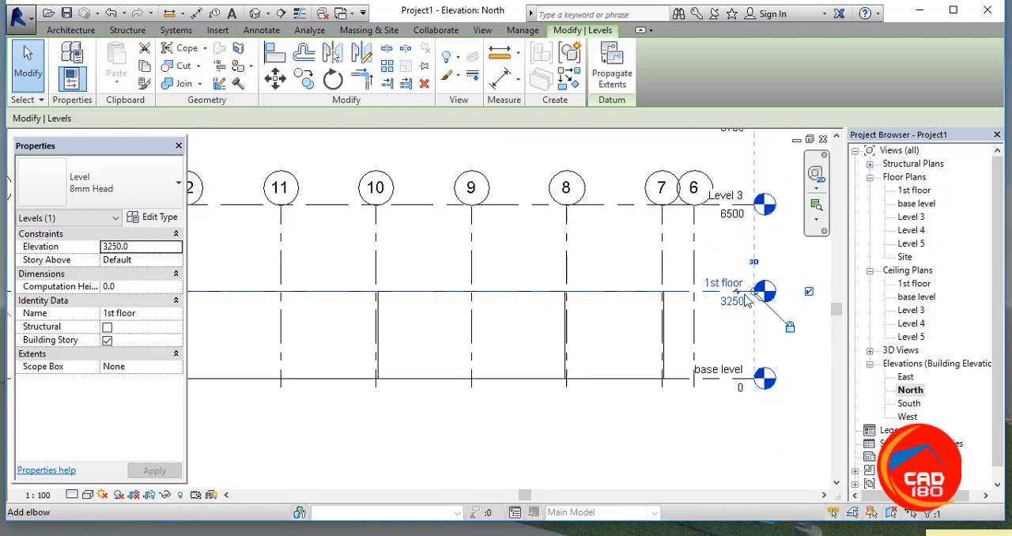
scroll(747, 301, down, 1)
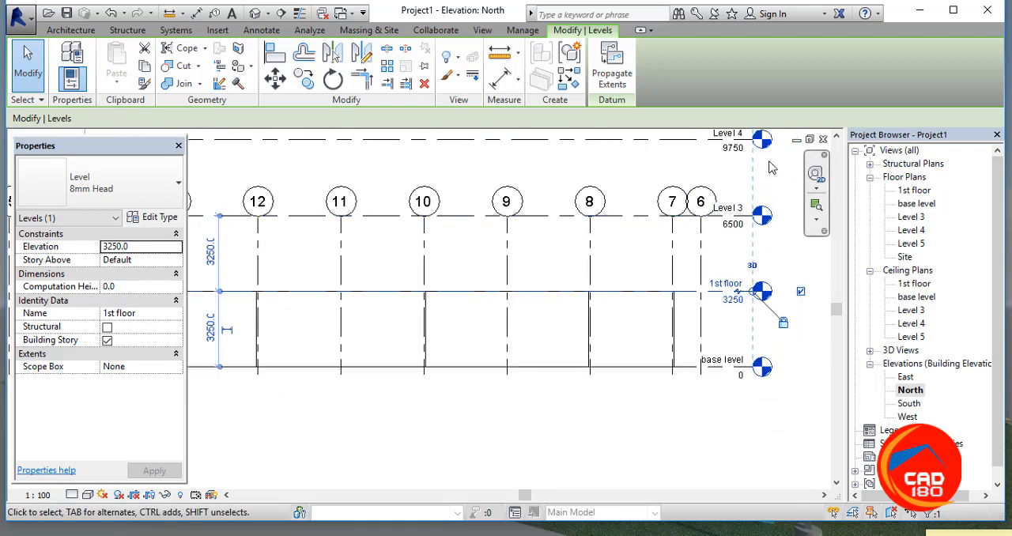
scroll(771, 167, up, 1)
scroll(779, 173, down, 3)
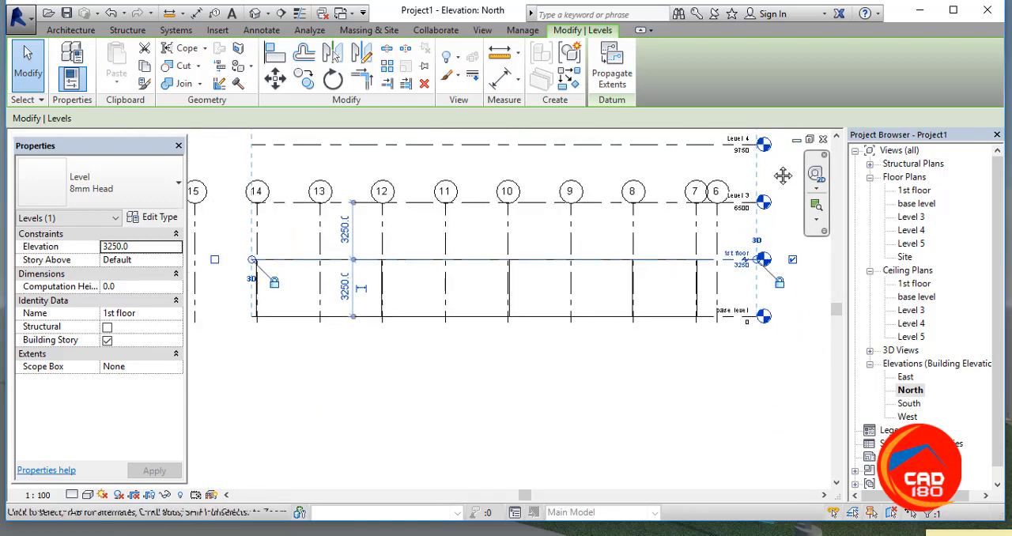
middle_drag(782, 176, 782, 201)
scroll(303, 283, down, 1)
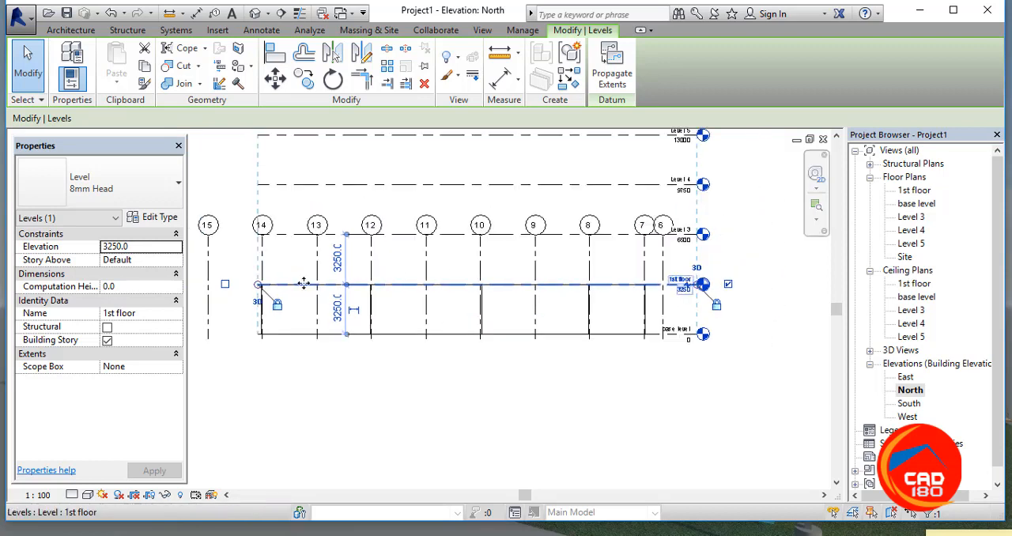
scroll(303, 283, down, 1)
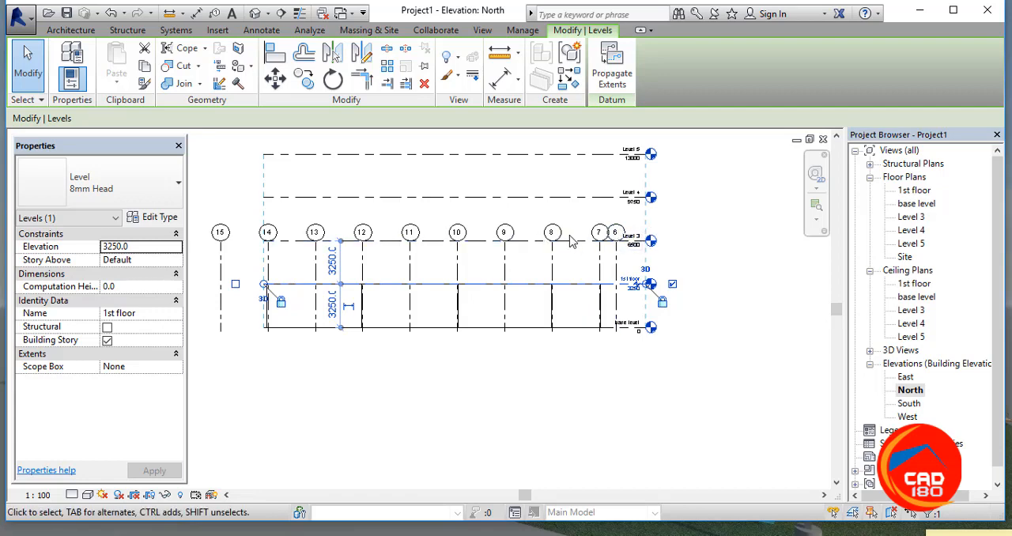
scroll(613, 233, up, 2)
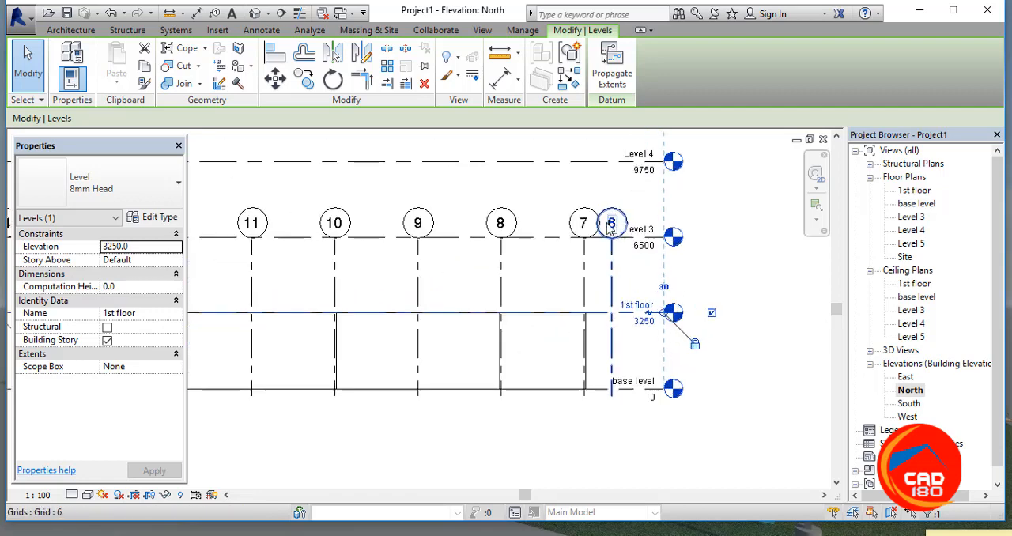
scroll(334, 261, down, 1)
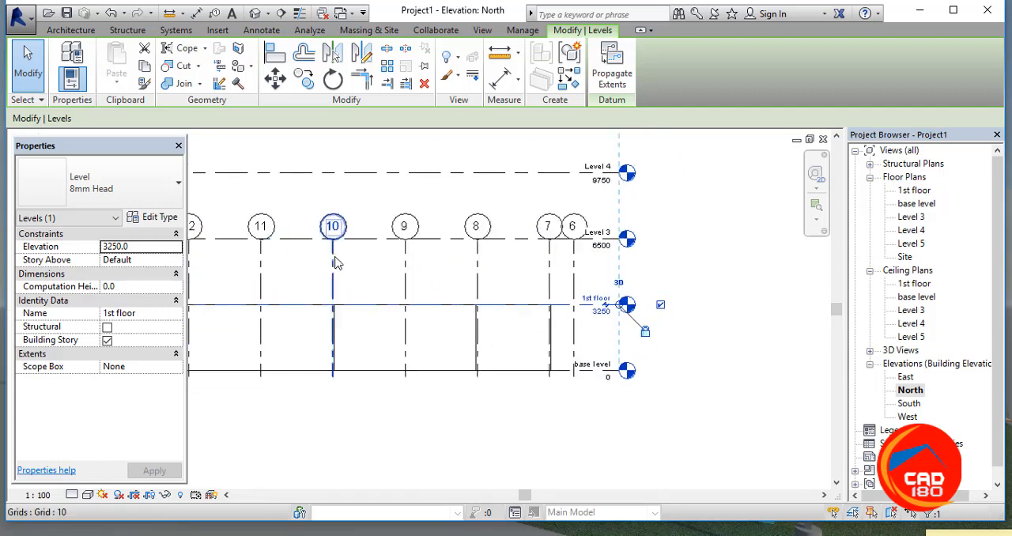
scroll(335, 261, down, 2)
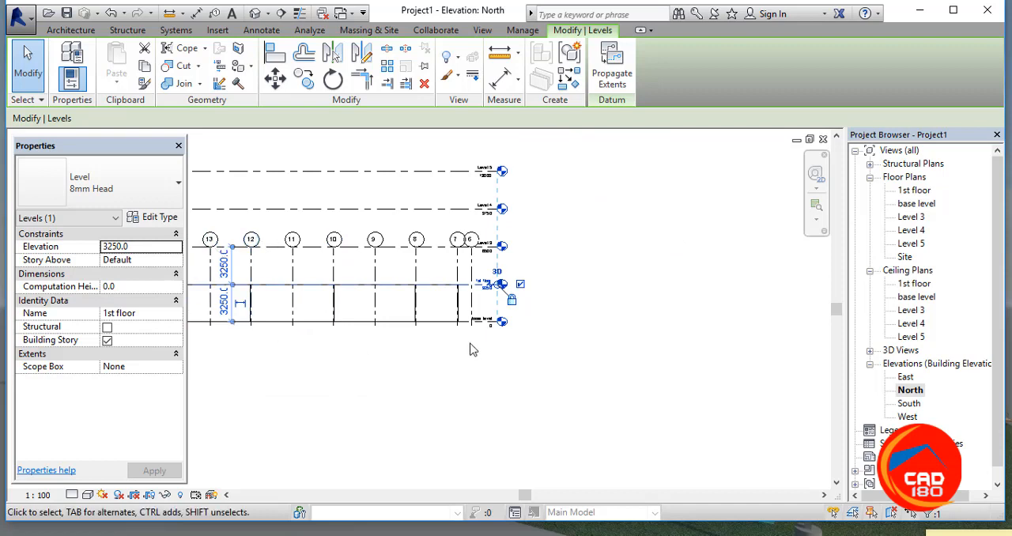
scroll(467, 346, down, 2)
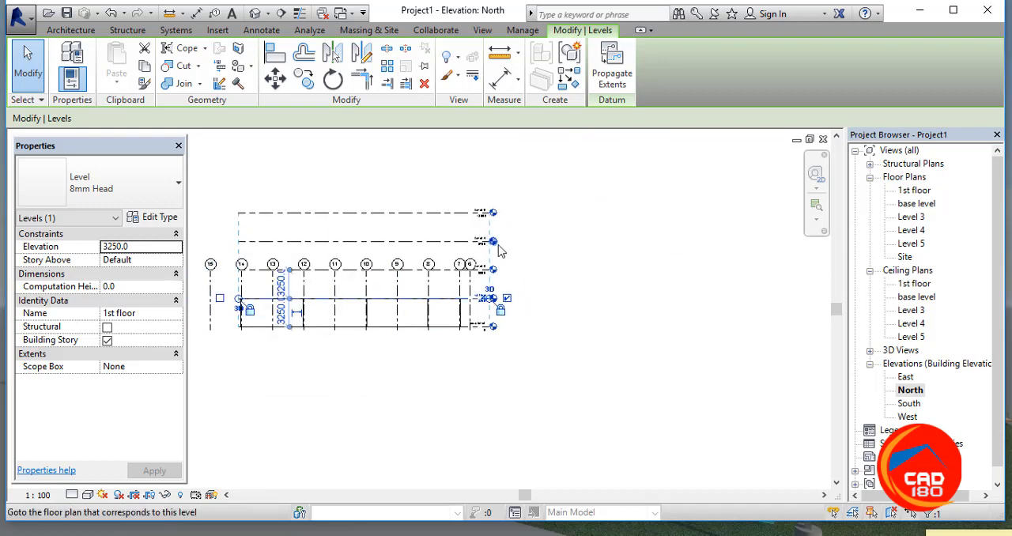